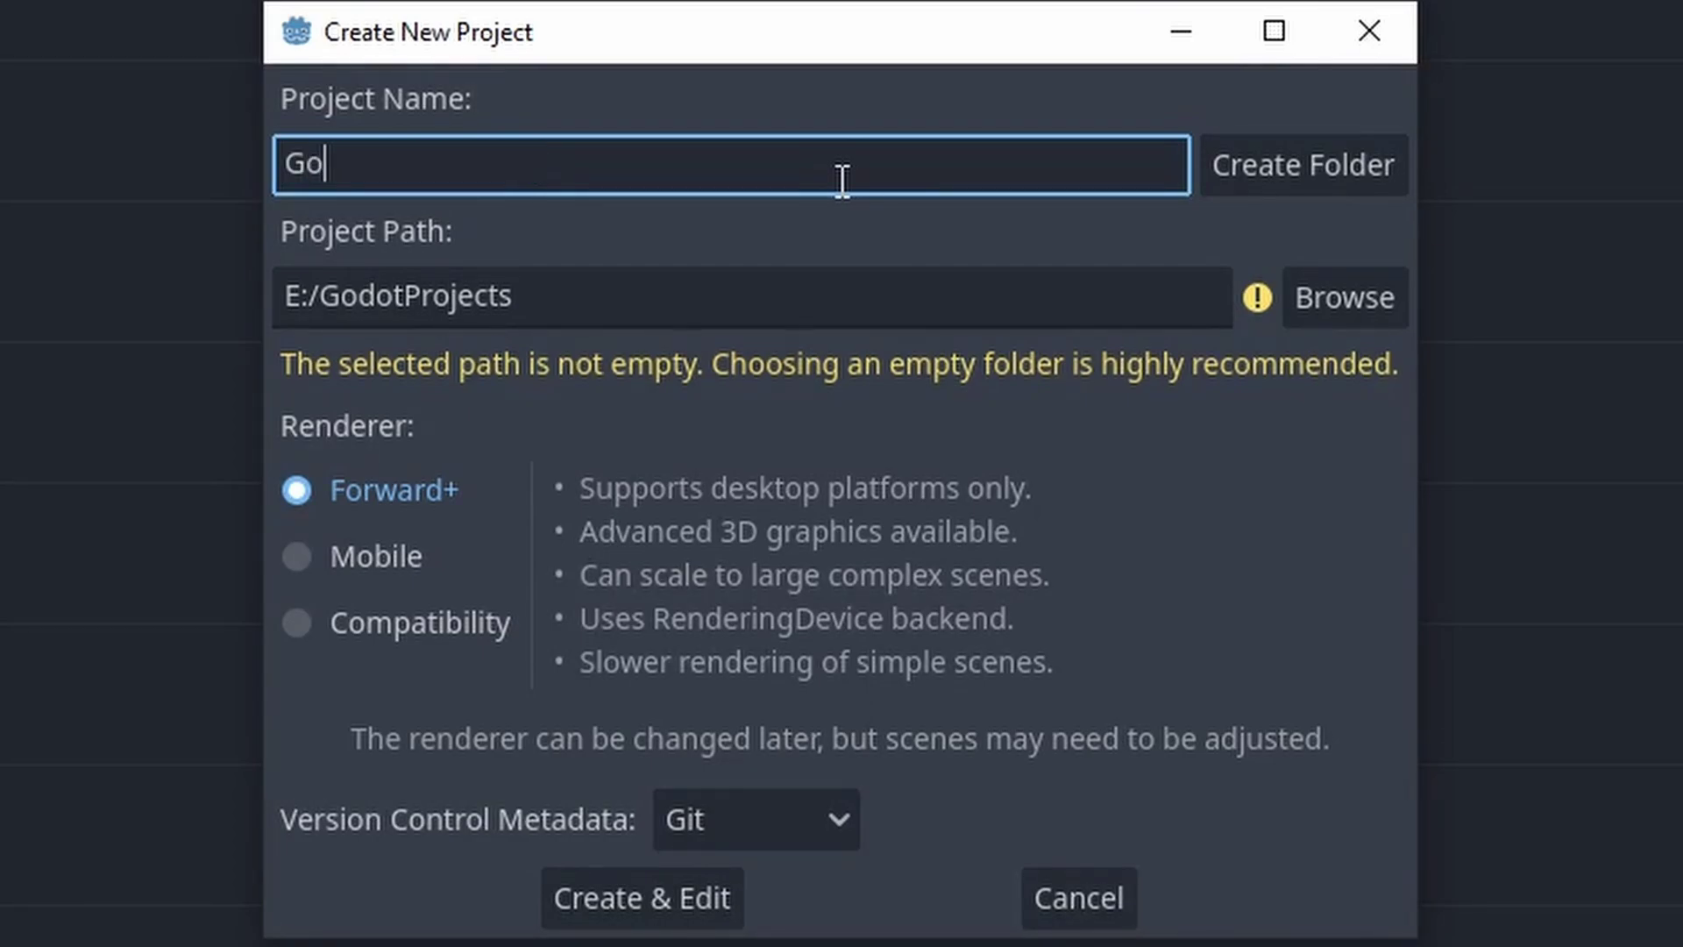
Enter the new project's name and create the project with the Forward+ renderer and Git version control metadata
type("DPlat")
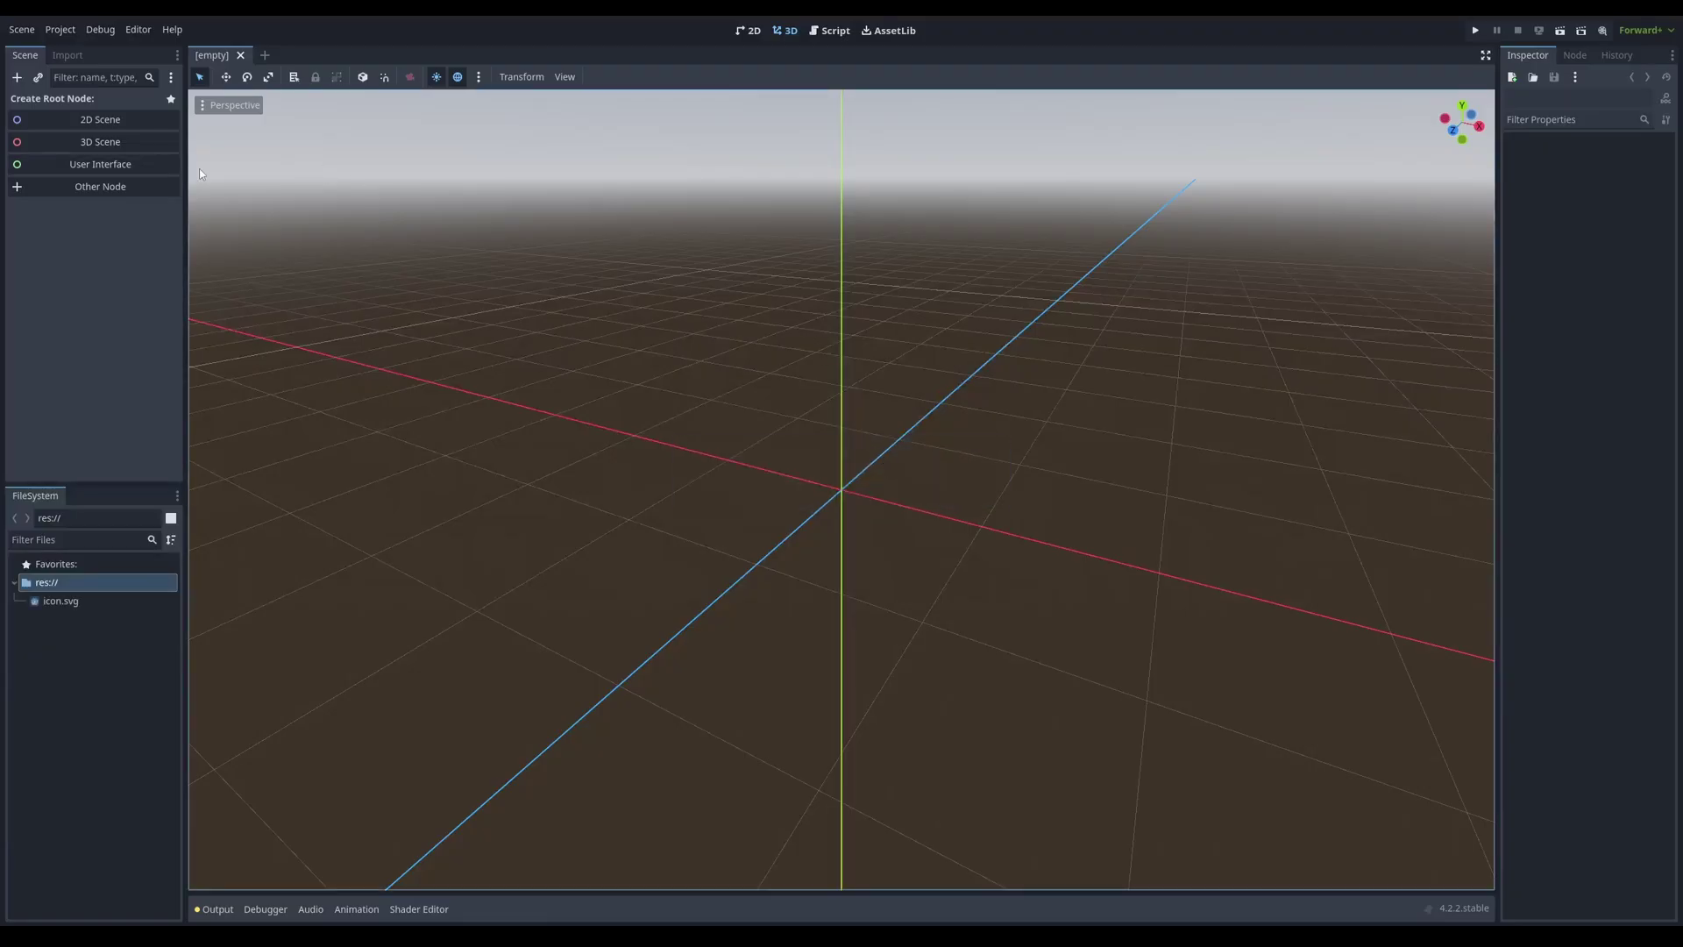
Create a 3D Scene root node and rename it world
middle_click_drag(1158, 543, 1149, 492)
left_click(795, 35)
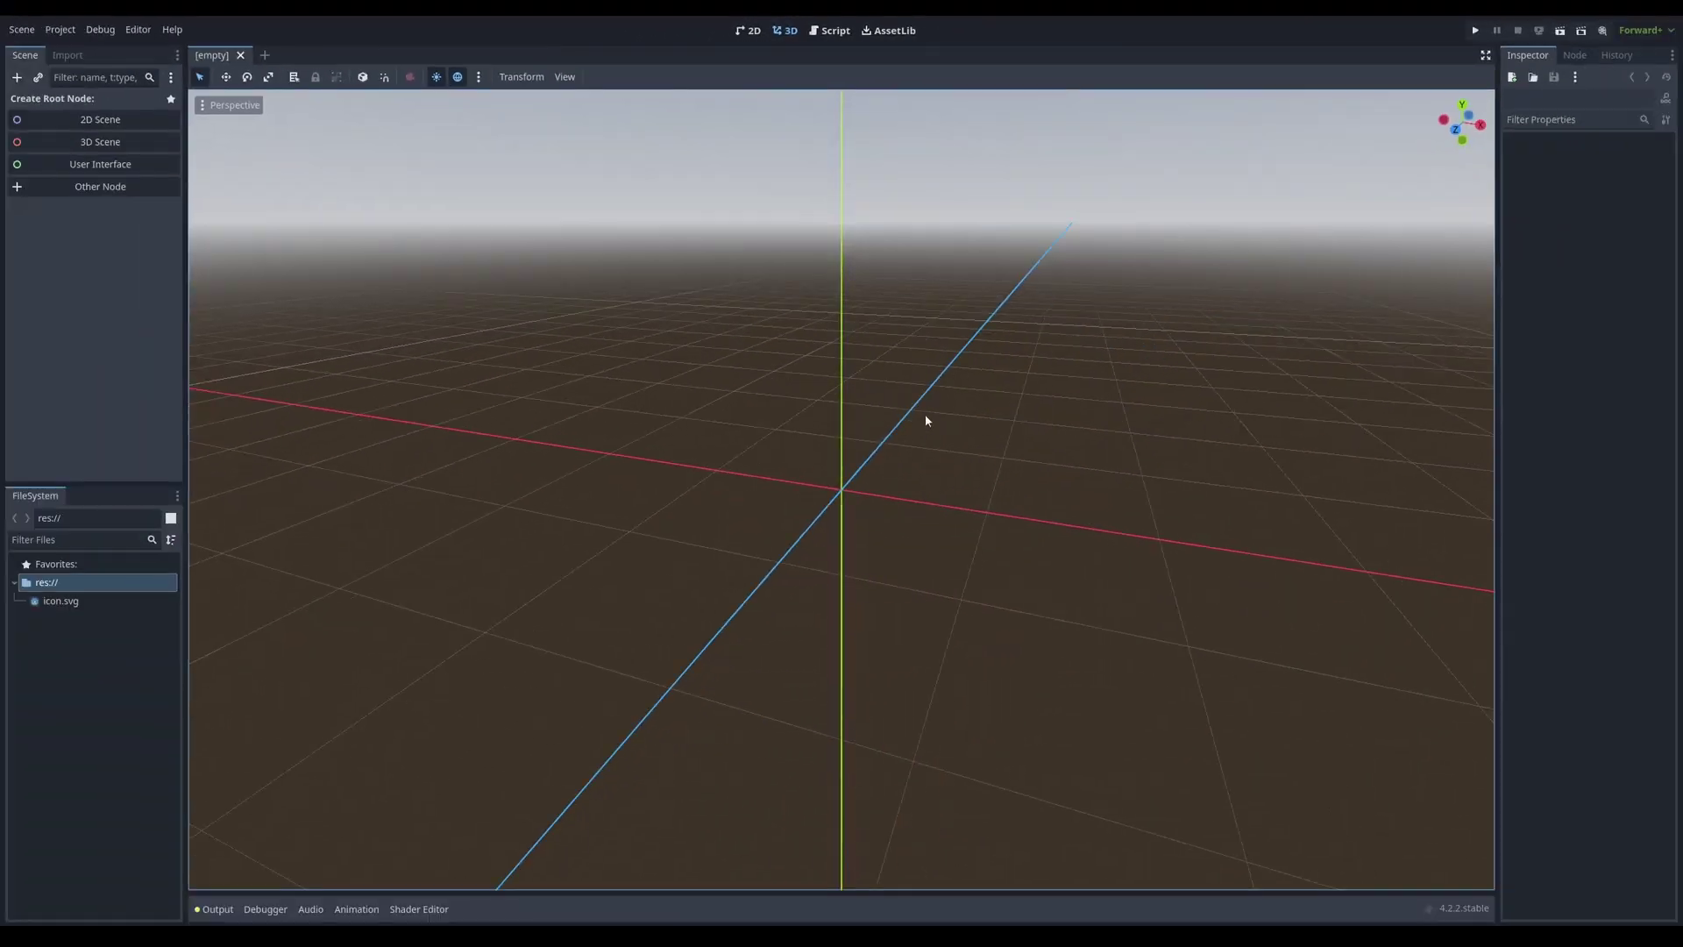
middle_click_drag(925, 417, 1244, 439)
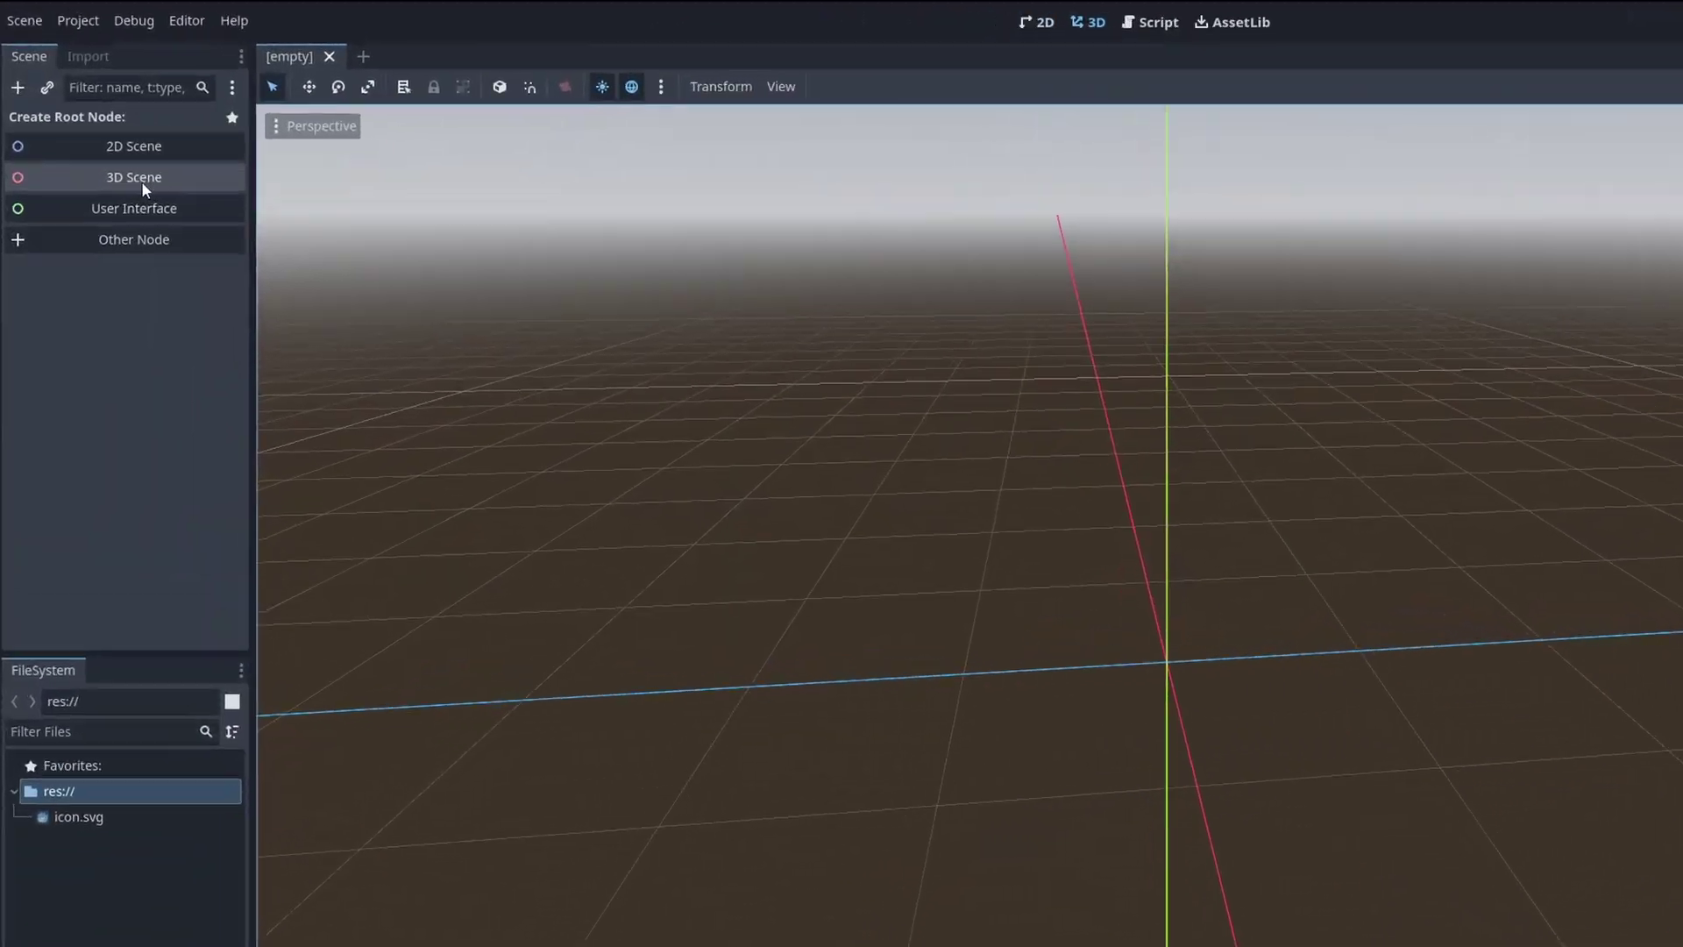
left_click(107, 144)
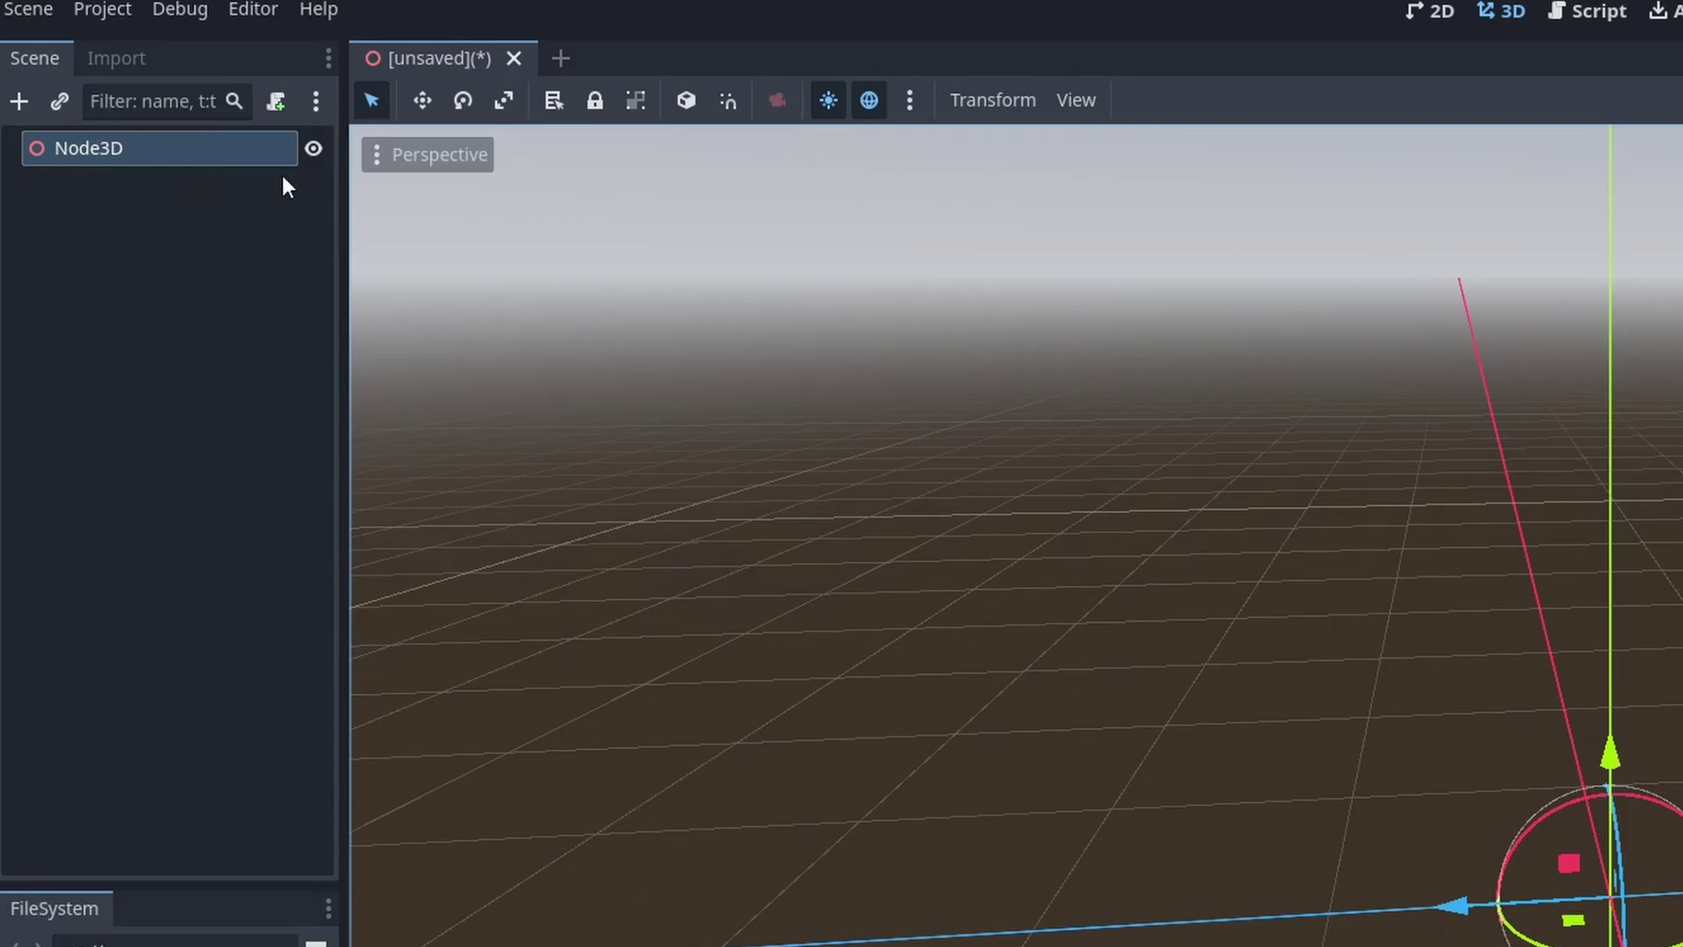
double_click(149, 145)
type("world")
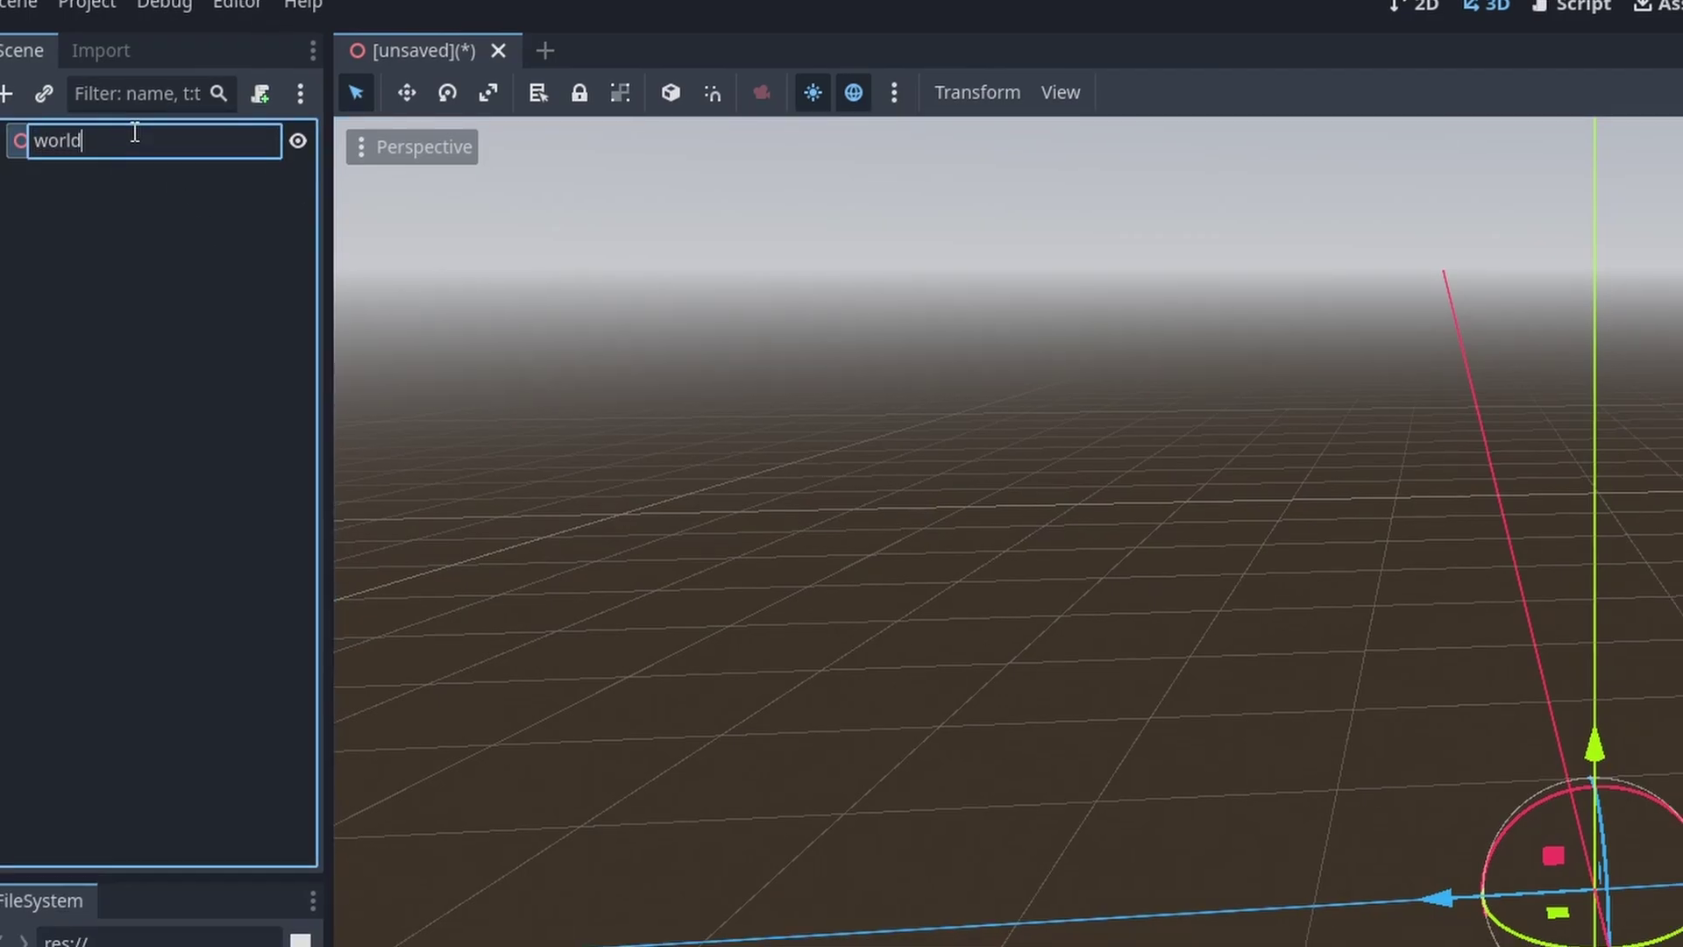
key("Return")
Save the scene as world.tscn inside a new src folder under res://
key("ctrl+s")
right_click(449, 211)
left_click(517, 229)
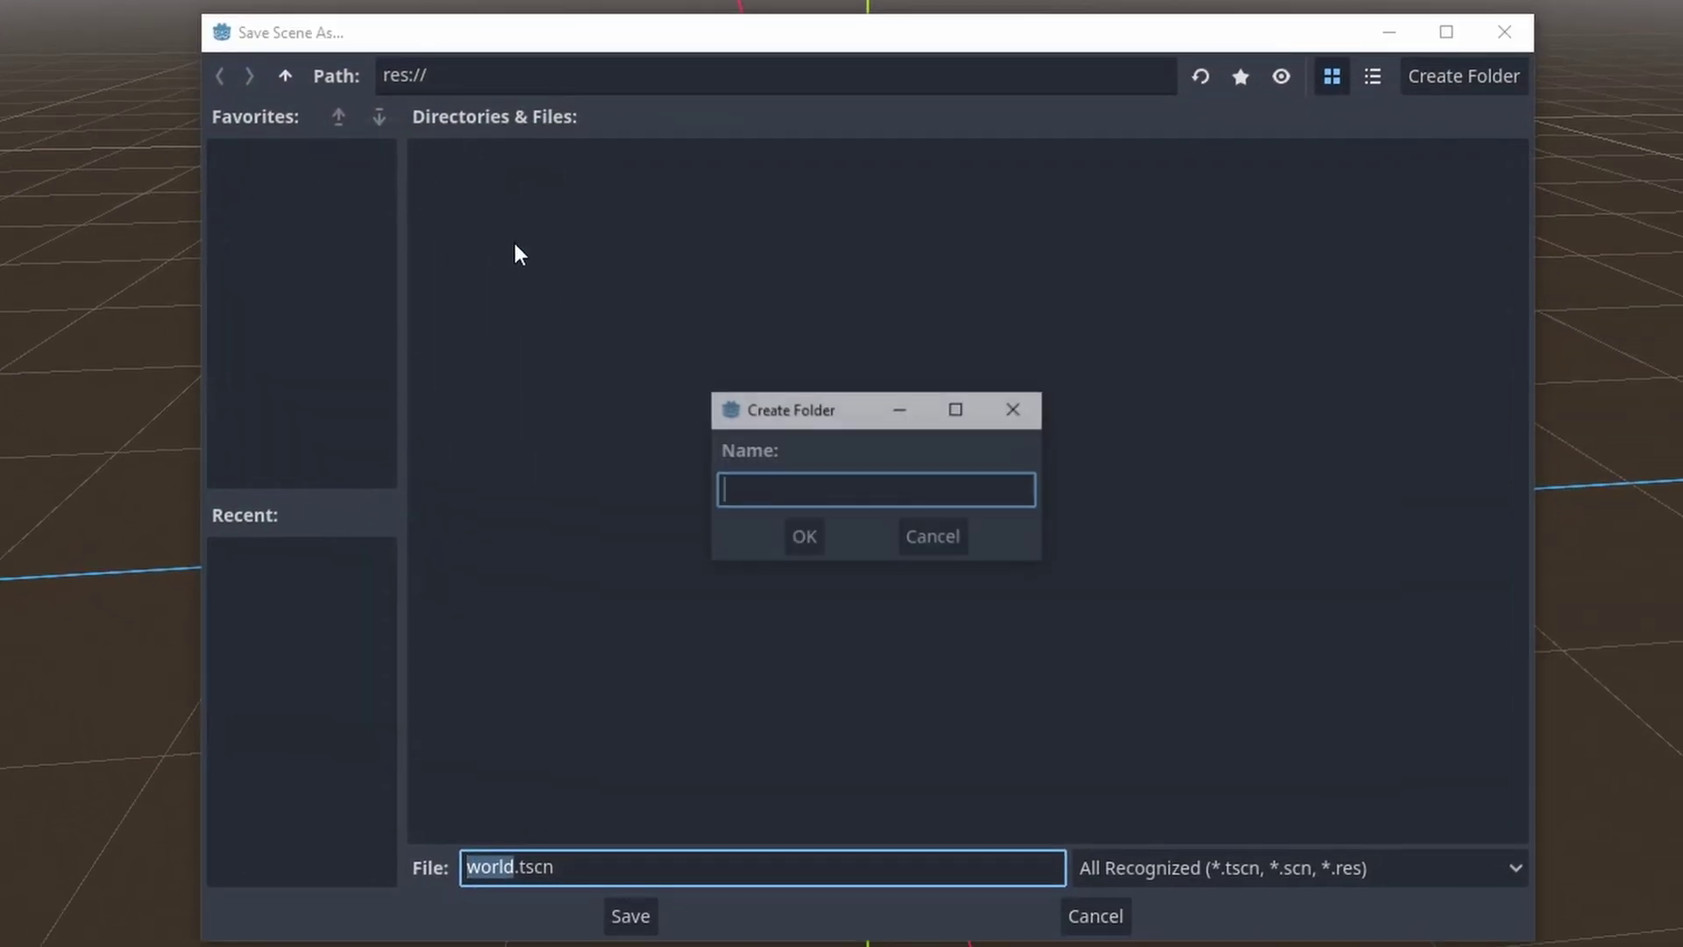
type("src")
left_click(816, 544)
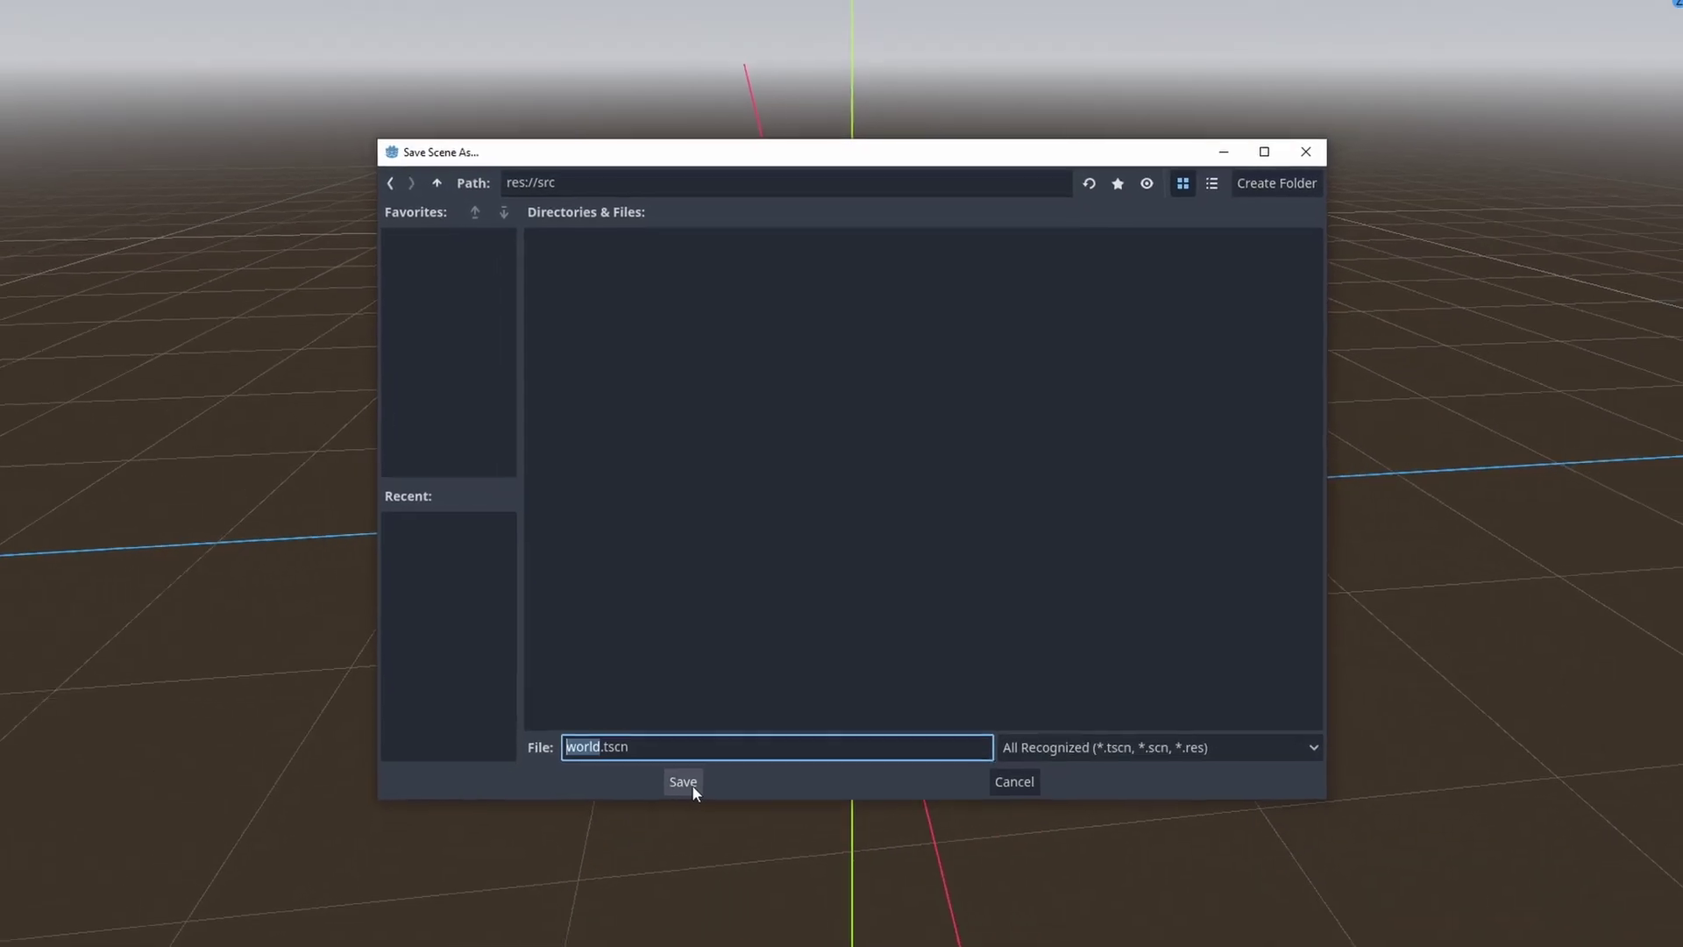
left_click(644, 900)
double_click(138, 603)
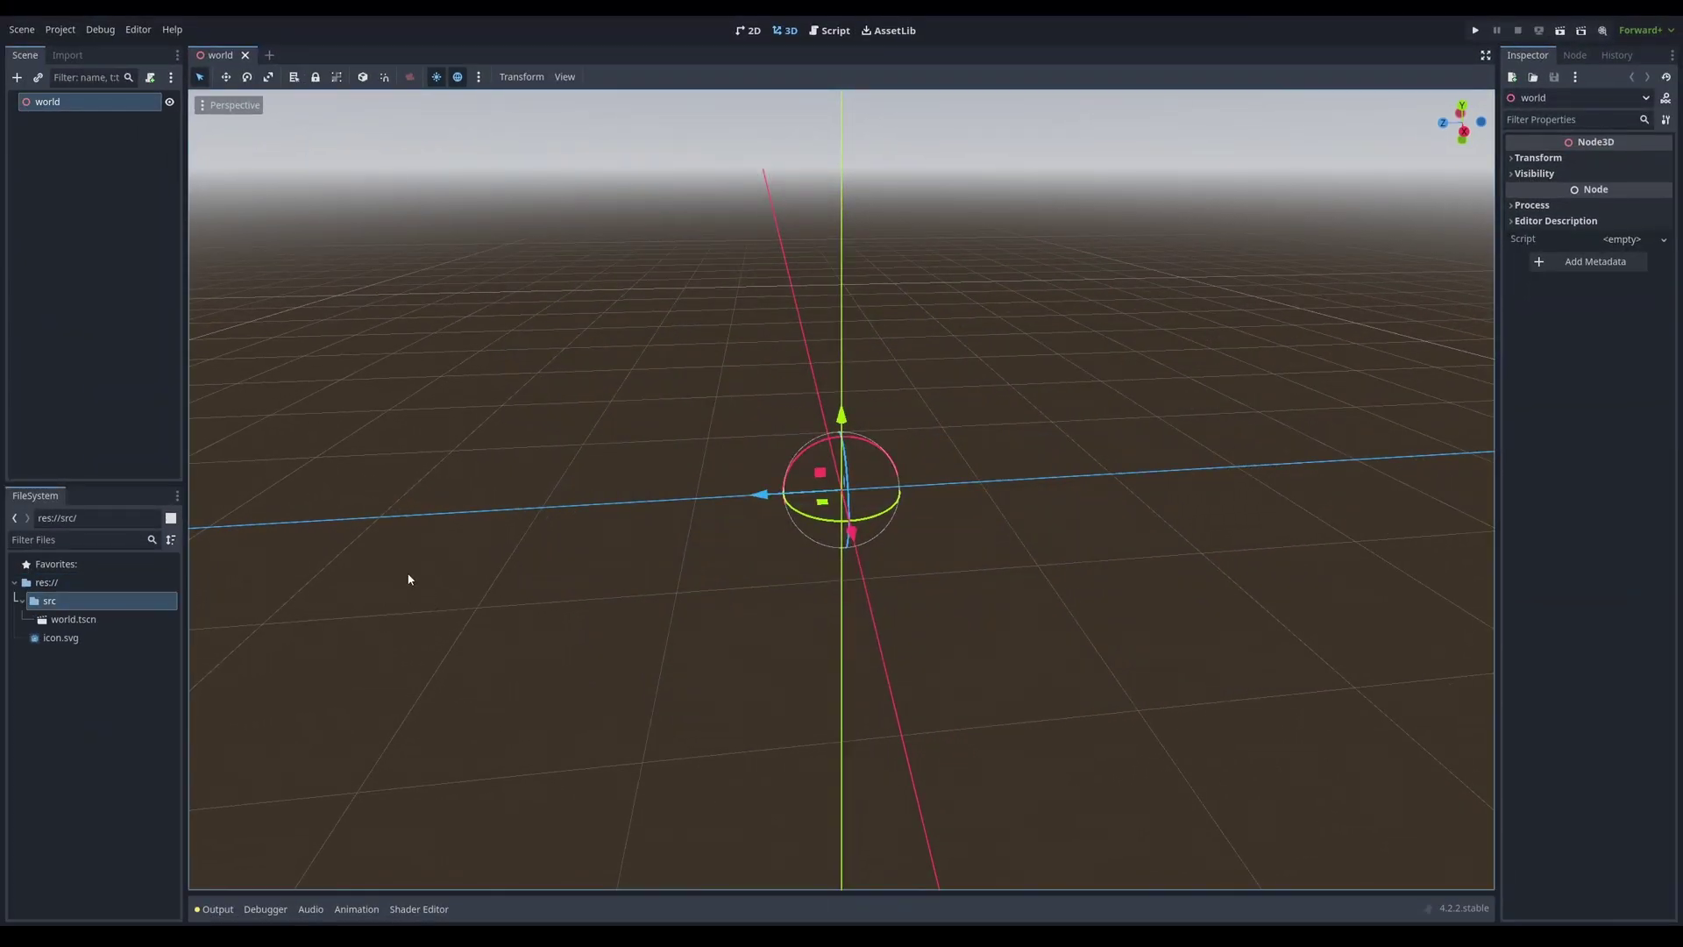
Turn off the preview sunlight and preview environment in the 3D viewport
left_click(458, 77)
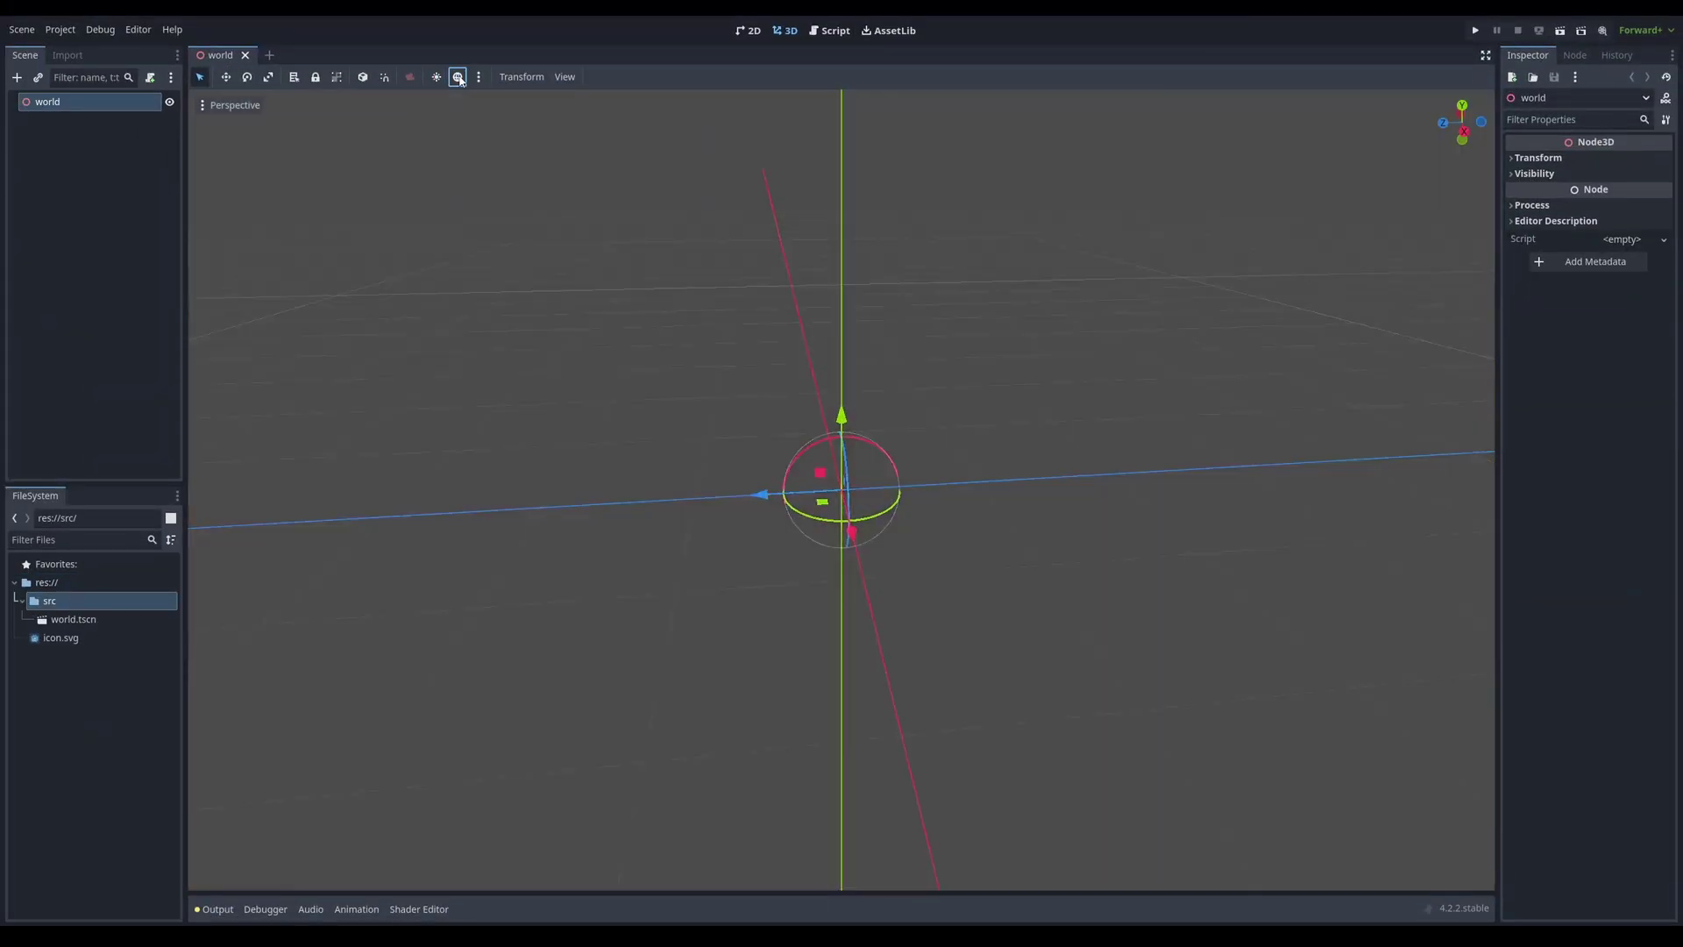
middle_click_drag(686, 327, 825, 355)
left_click(507, 413)
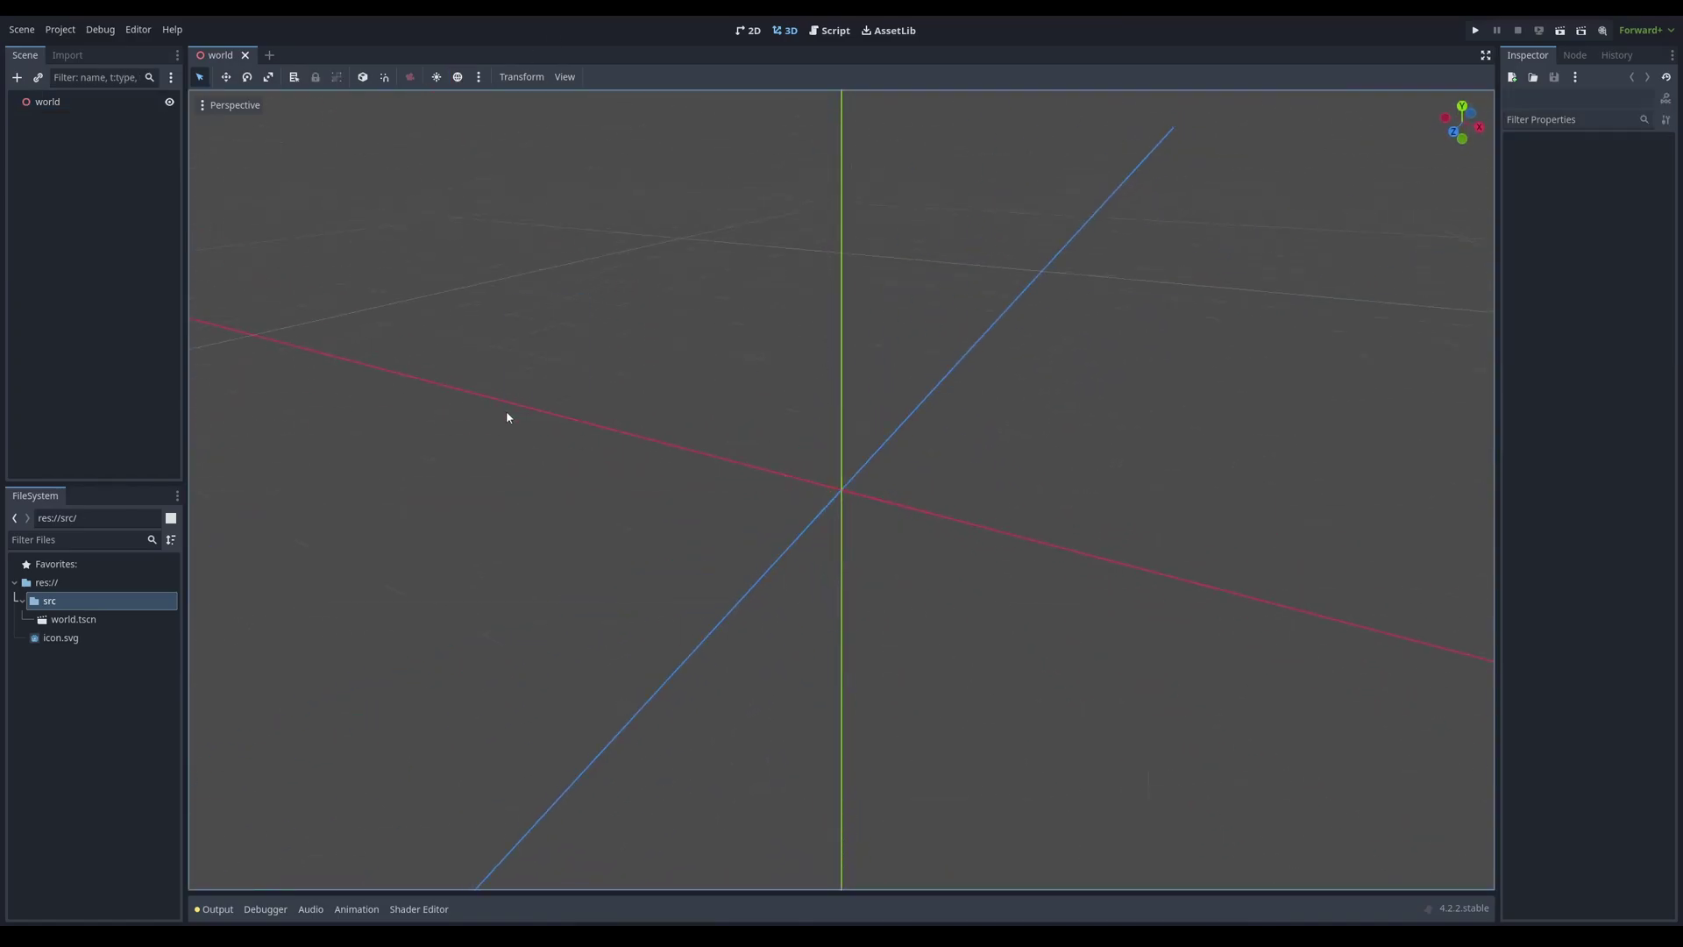
middle_click_drag(507, 413, 726, 346)
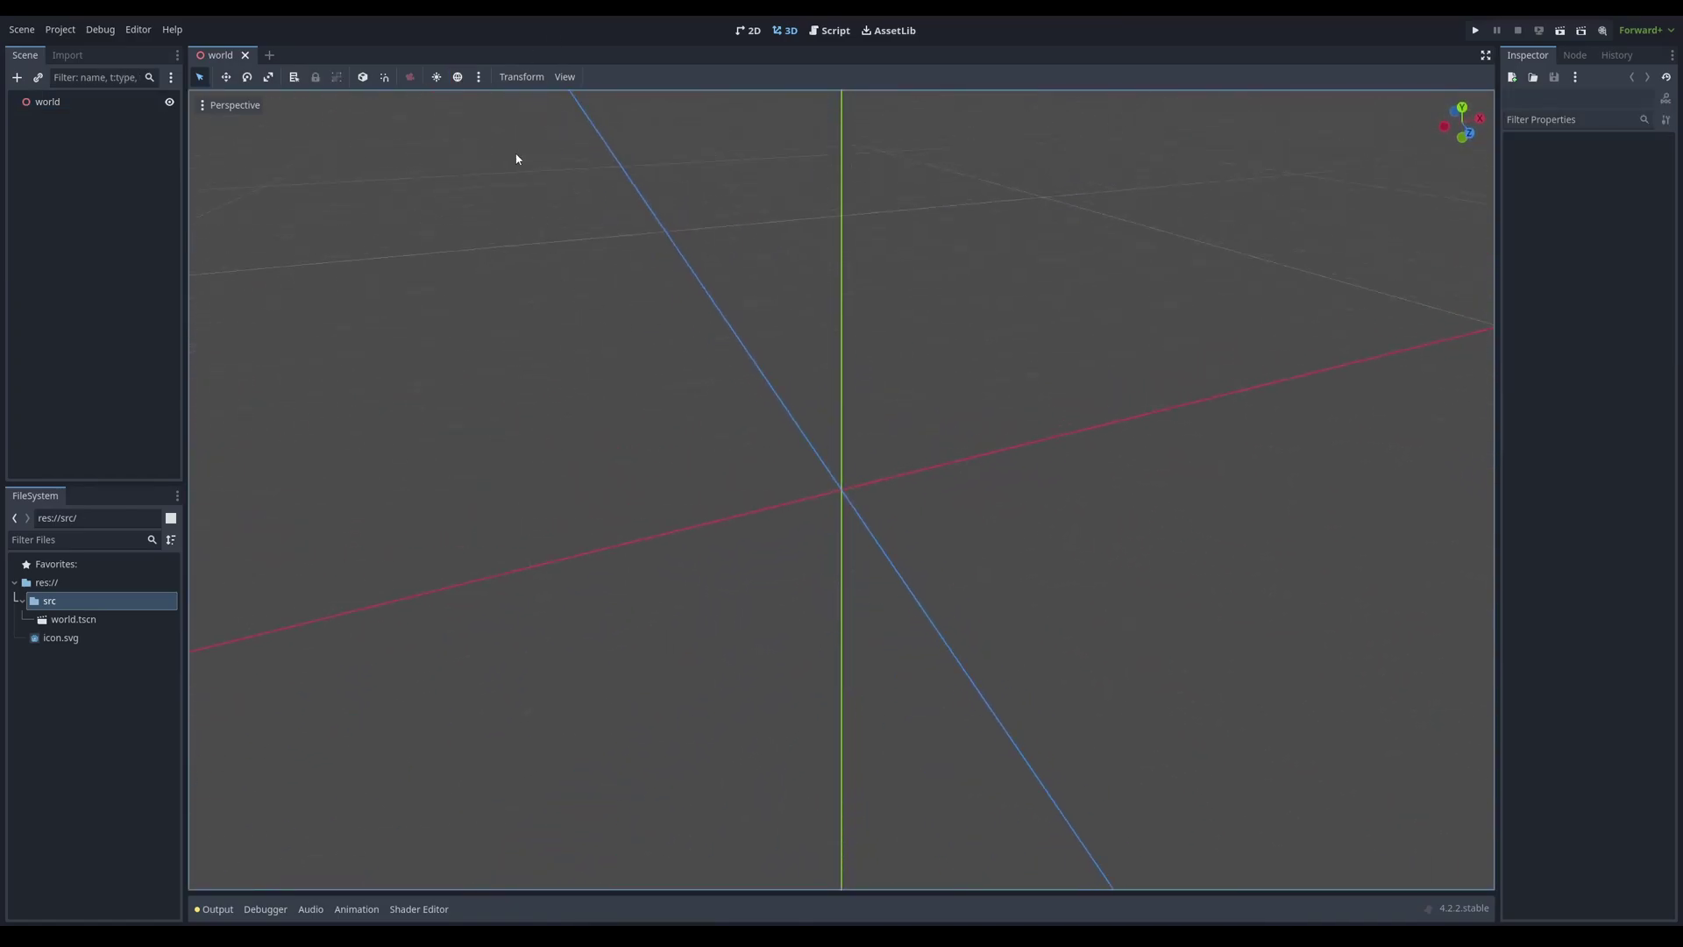
middle_click_drag(514, 154, 351, 105)
Start a new scene with a StaticBody3D as its root node
left_click(269, 55)
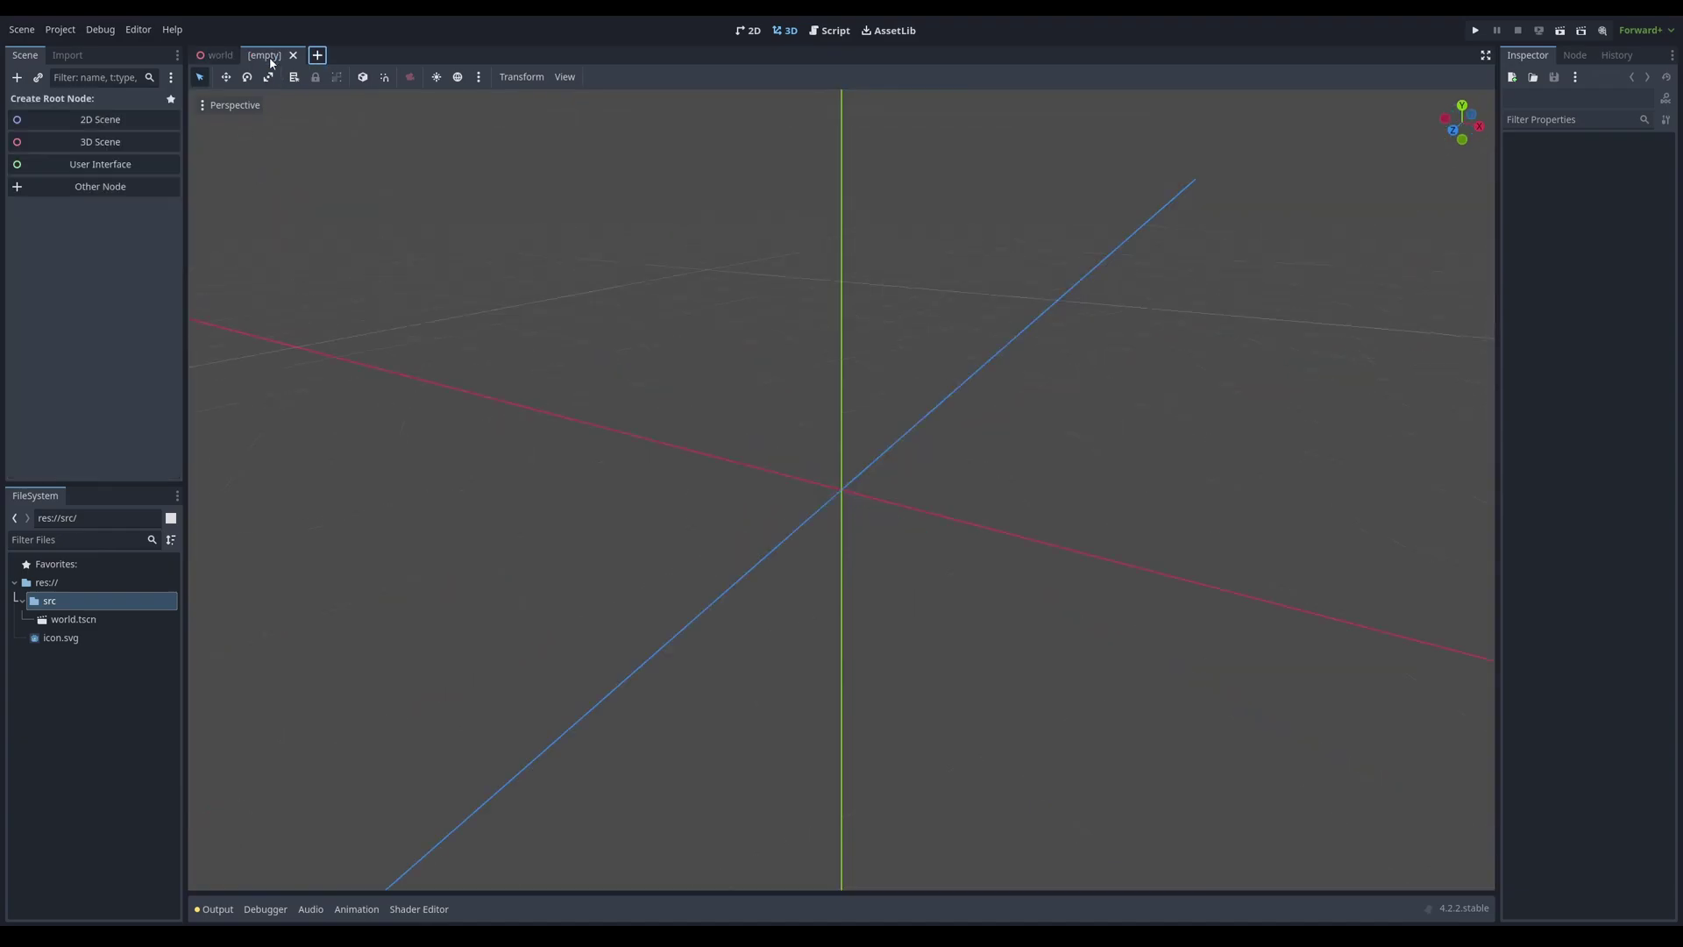
left_click(123, 185)
type("static")
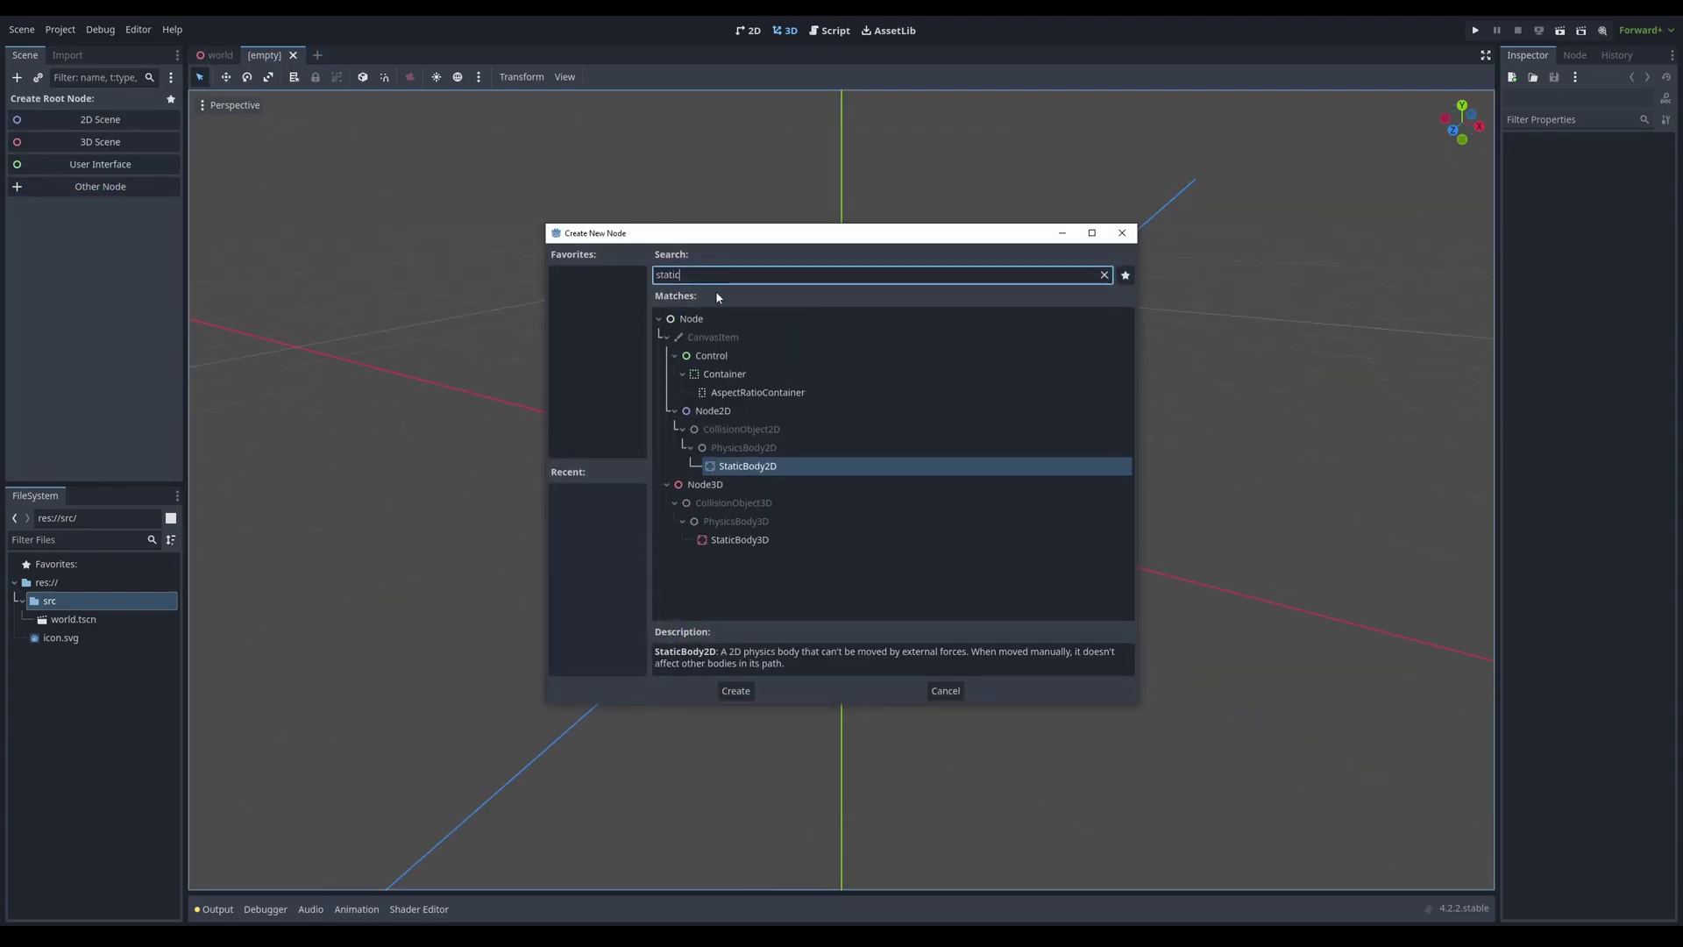
key("Down")
key("Down")
key("Down")
key("Down")
key("Return")
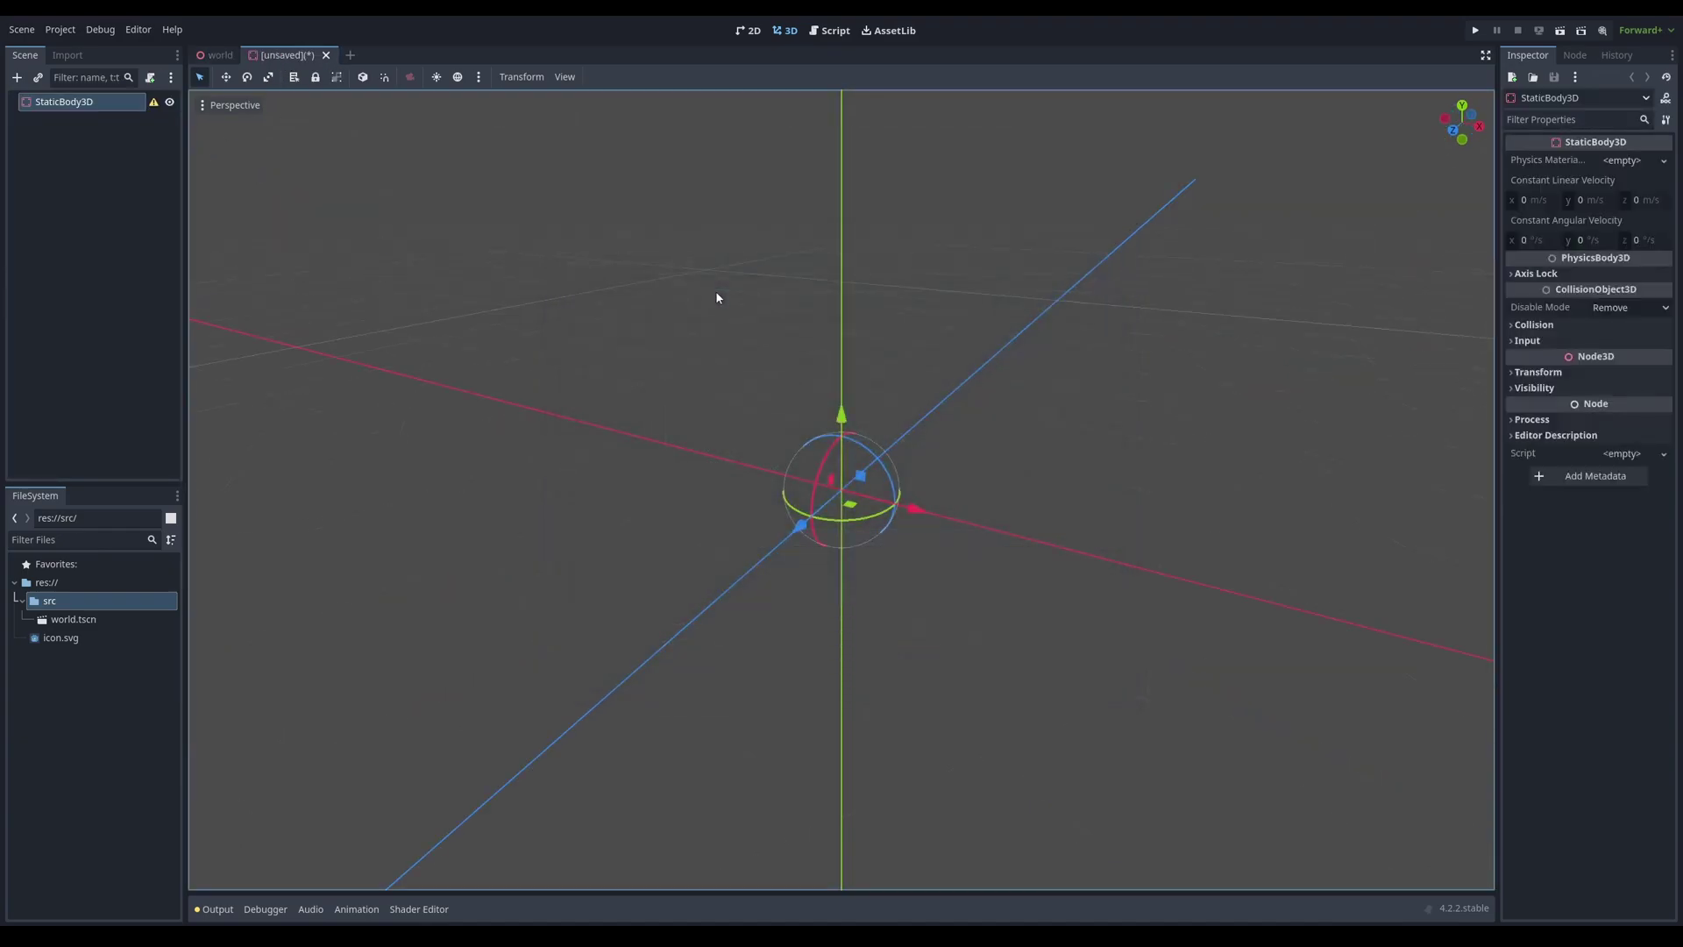
Add a CollisionShape3D node as a child of the StaticBody3D root
left_click(38, 77)
key("Escape")
left_click(19, 80)
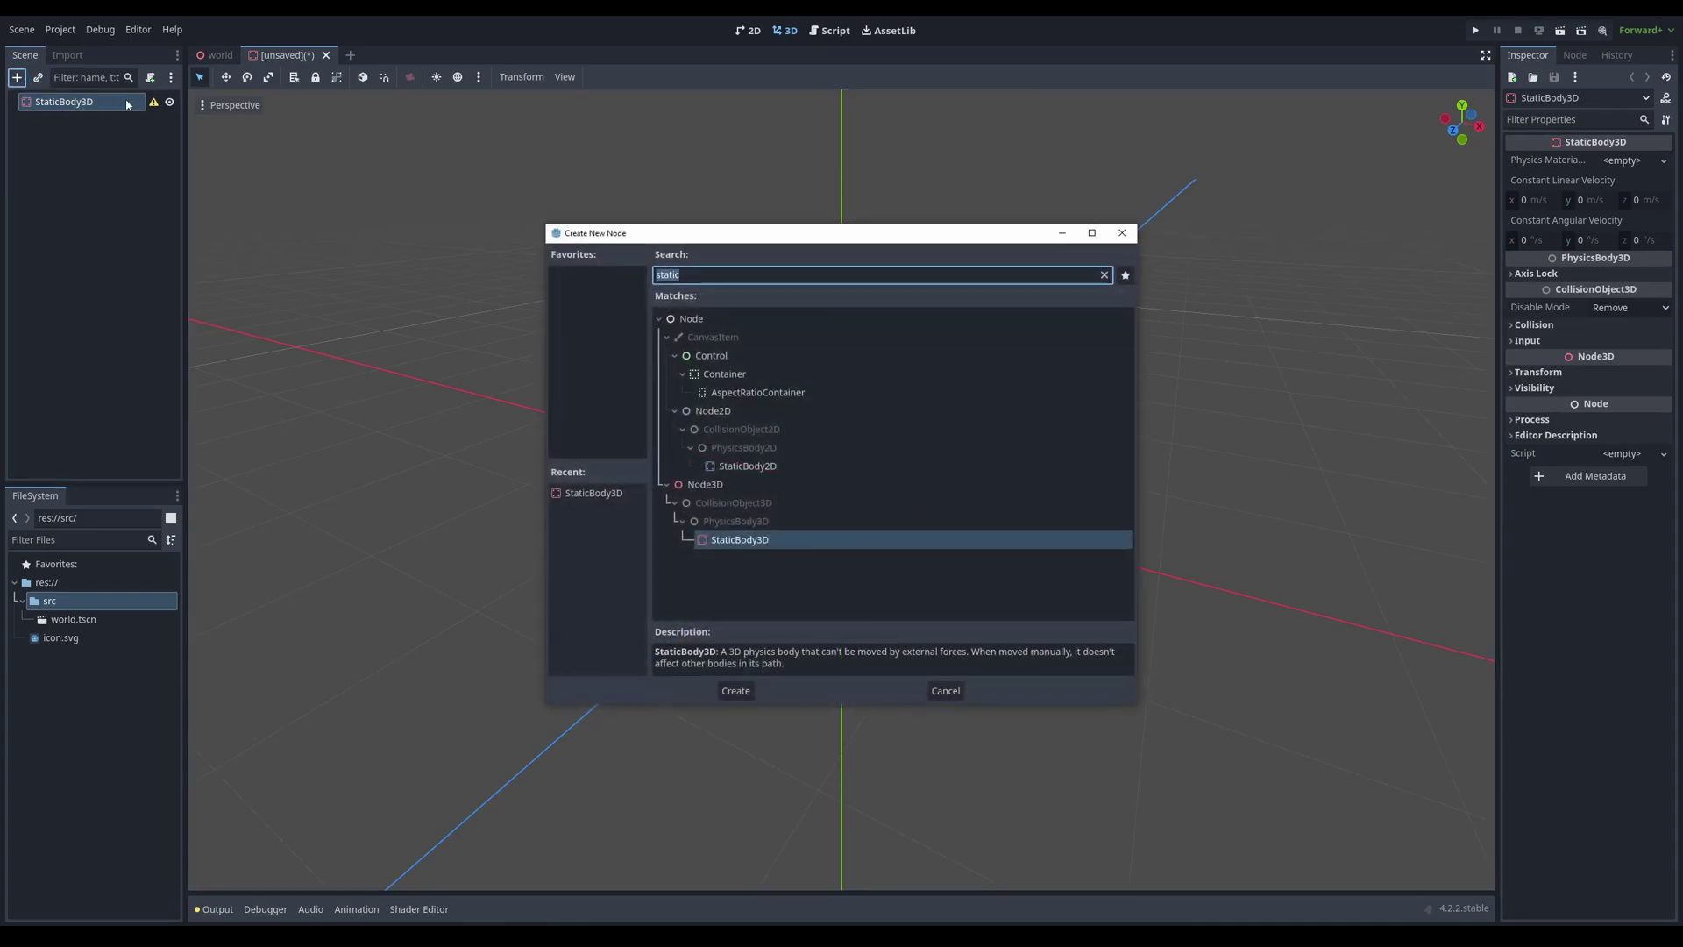
type("s")
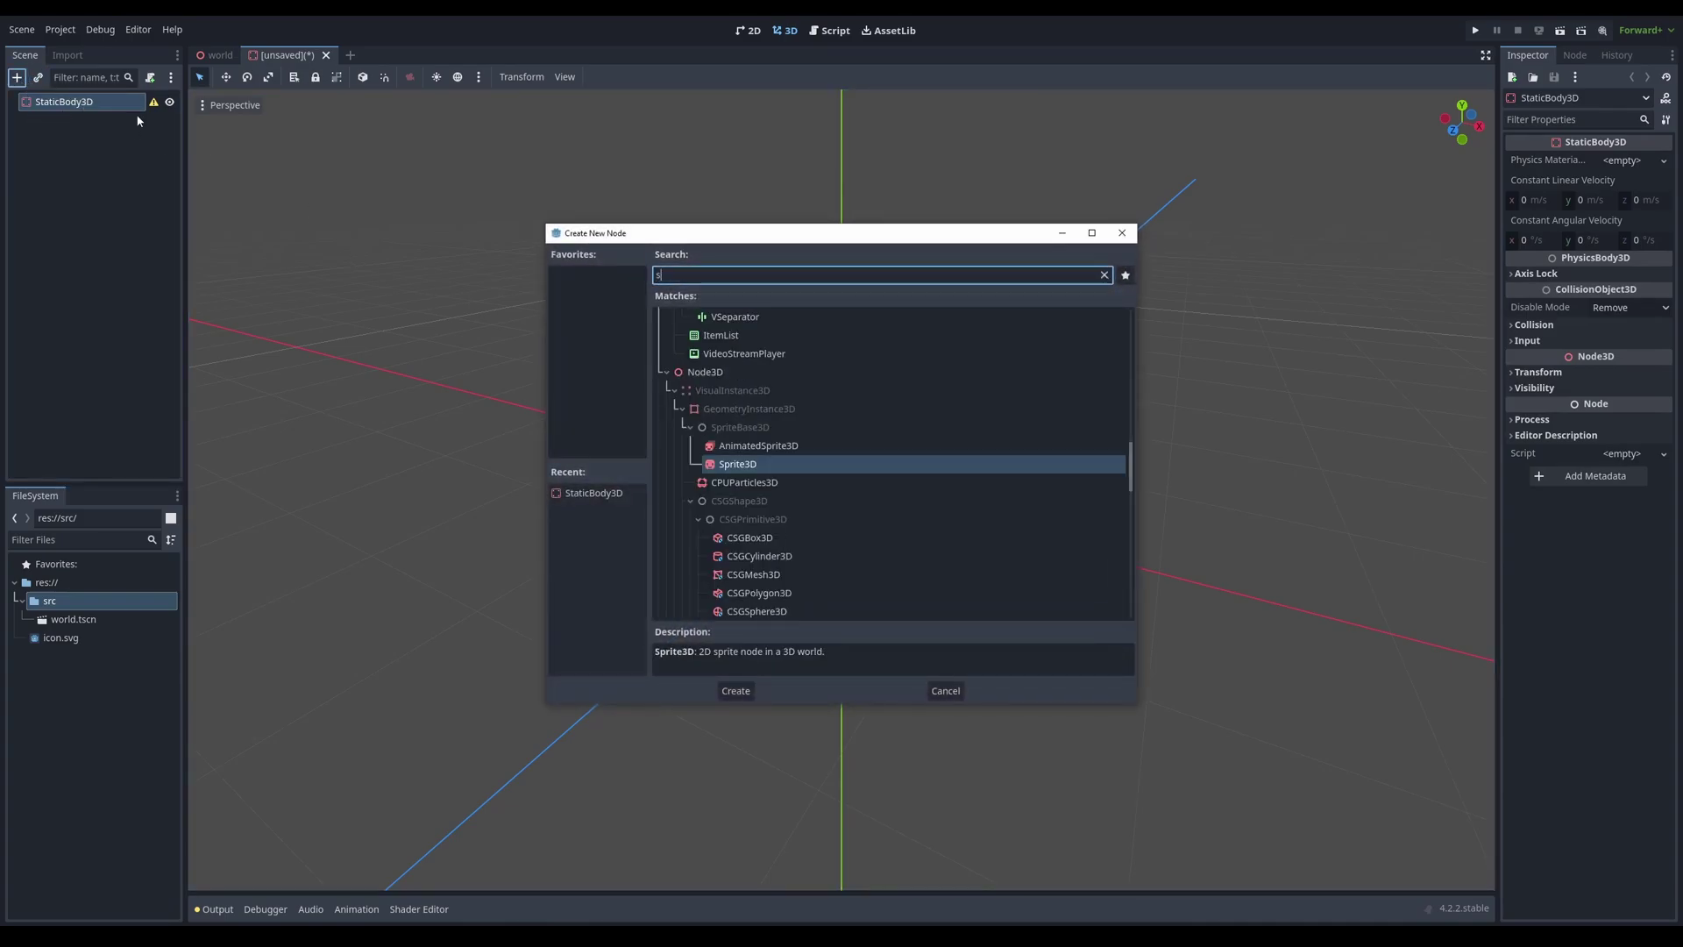
type("hape")
key("Return")
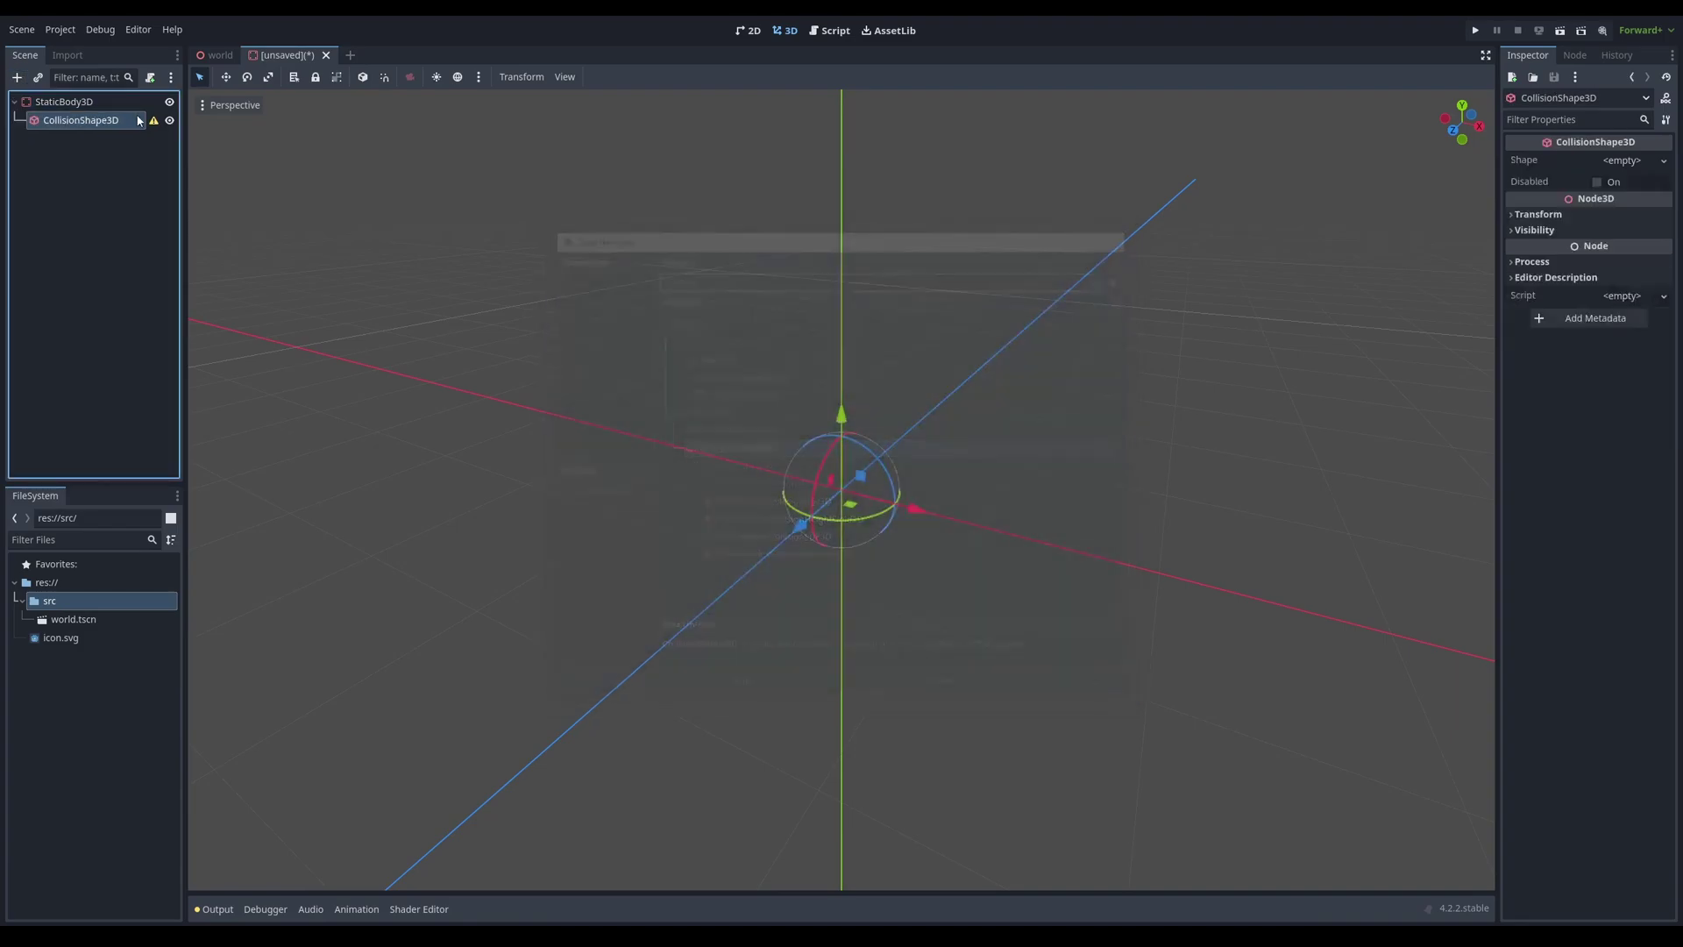
Add a MeshInstance3D node as a second child of the StaticBody3D root
left_click(63, 102)
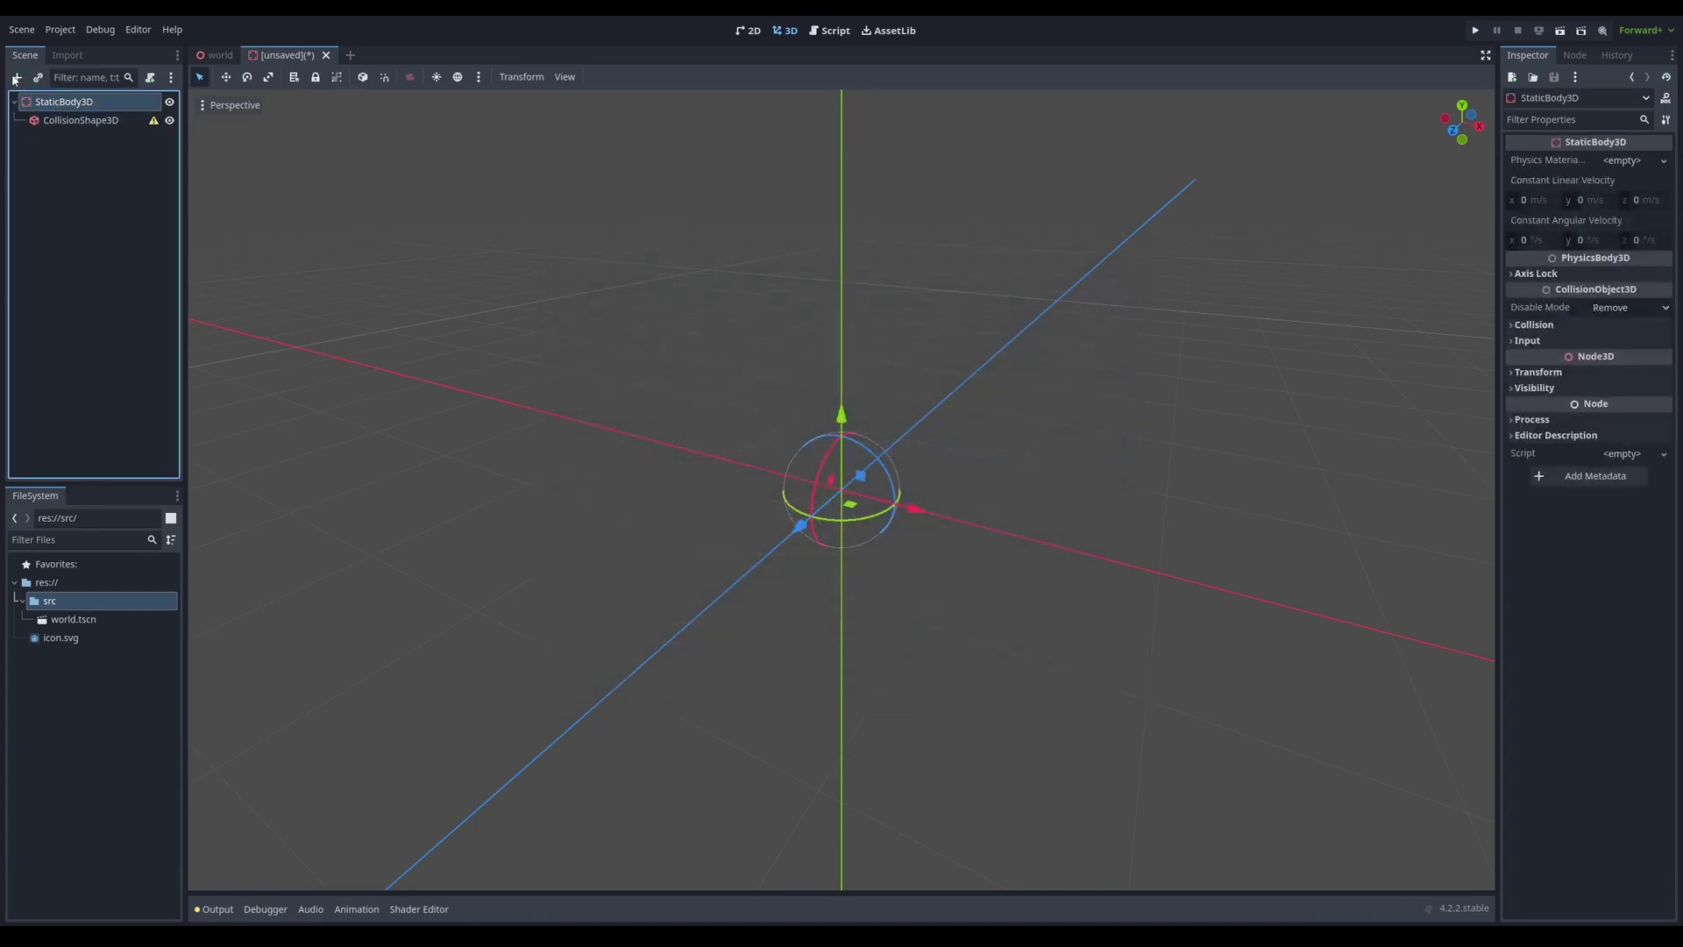
left_click(18, 77)
type("mesh")
key("Return")
Rename the StaticBody3D root node to platform
double_click(63, 102)
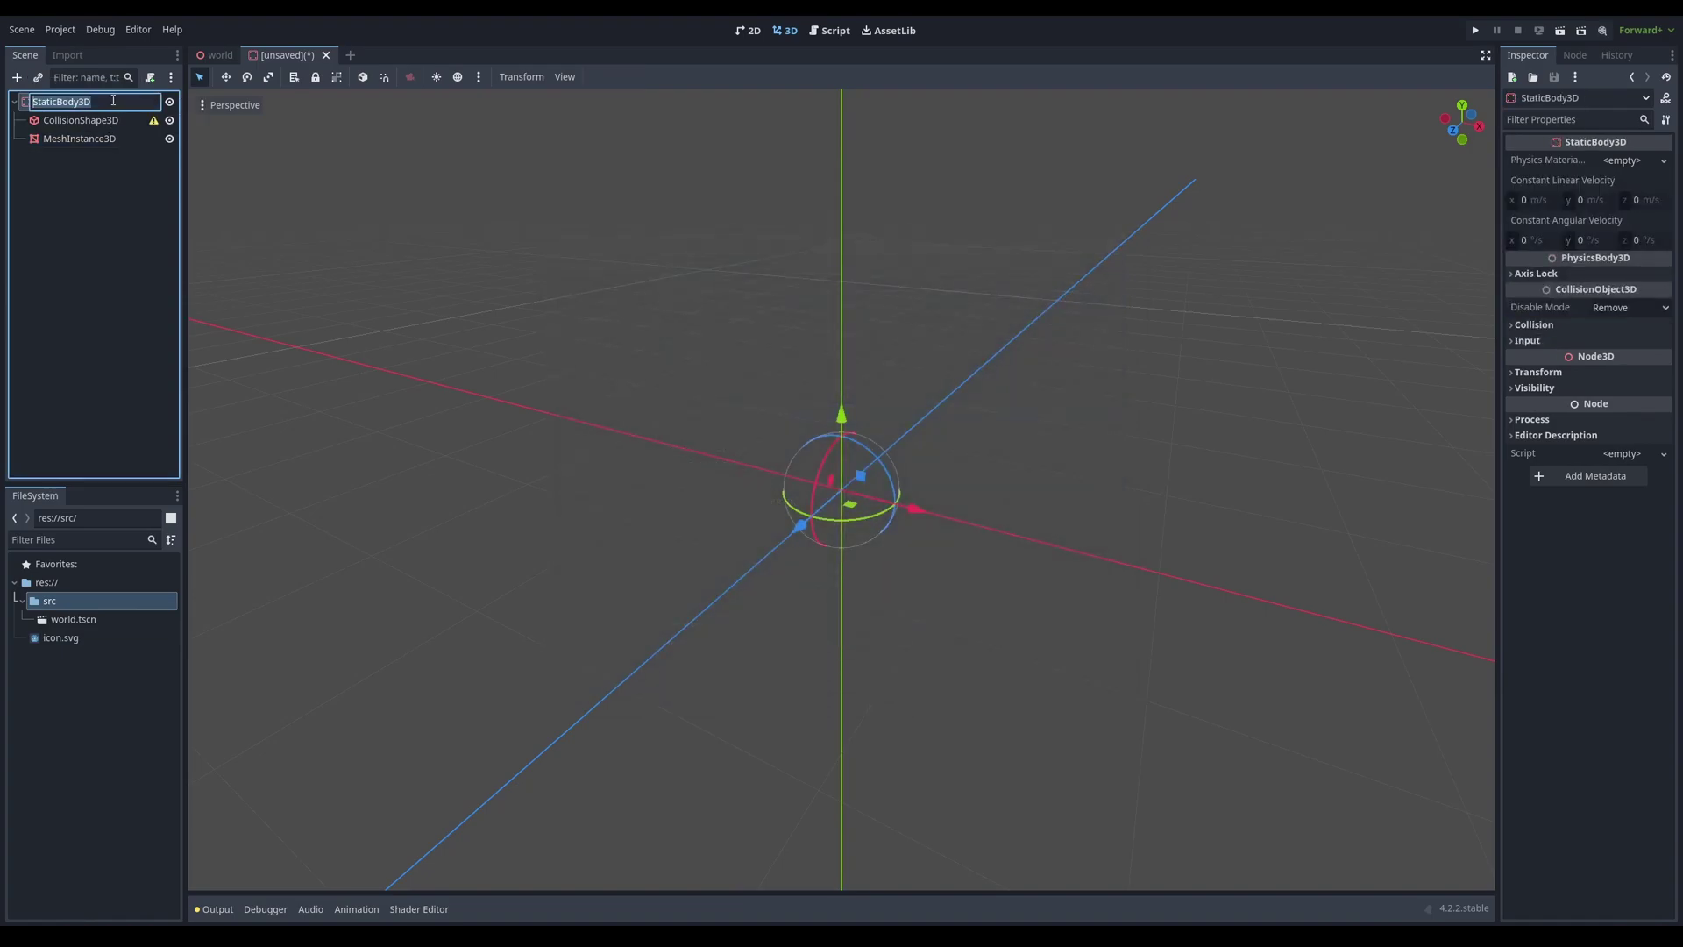
type("platy")
type("m")
key("Return")
Assign a new BoxShape3D as the shape of the CollisionShape3D node
left_click(96, 120)
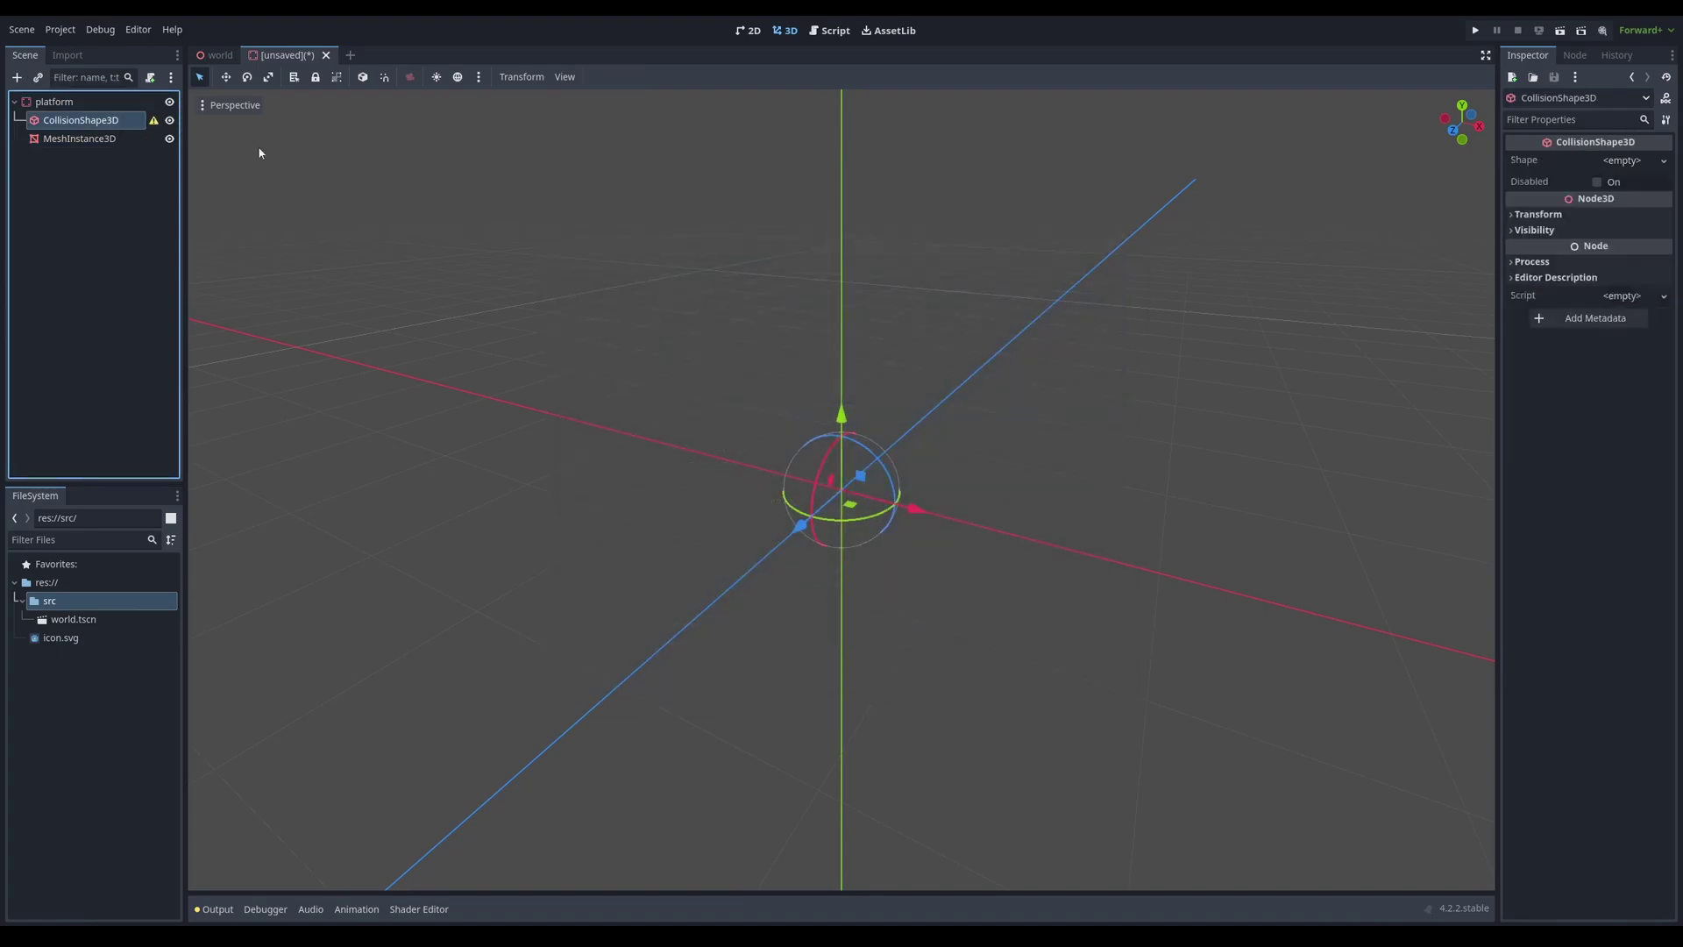
left_click(1623, 160)
left_click(1561, 193)
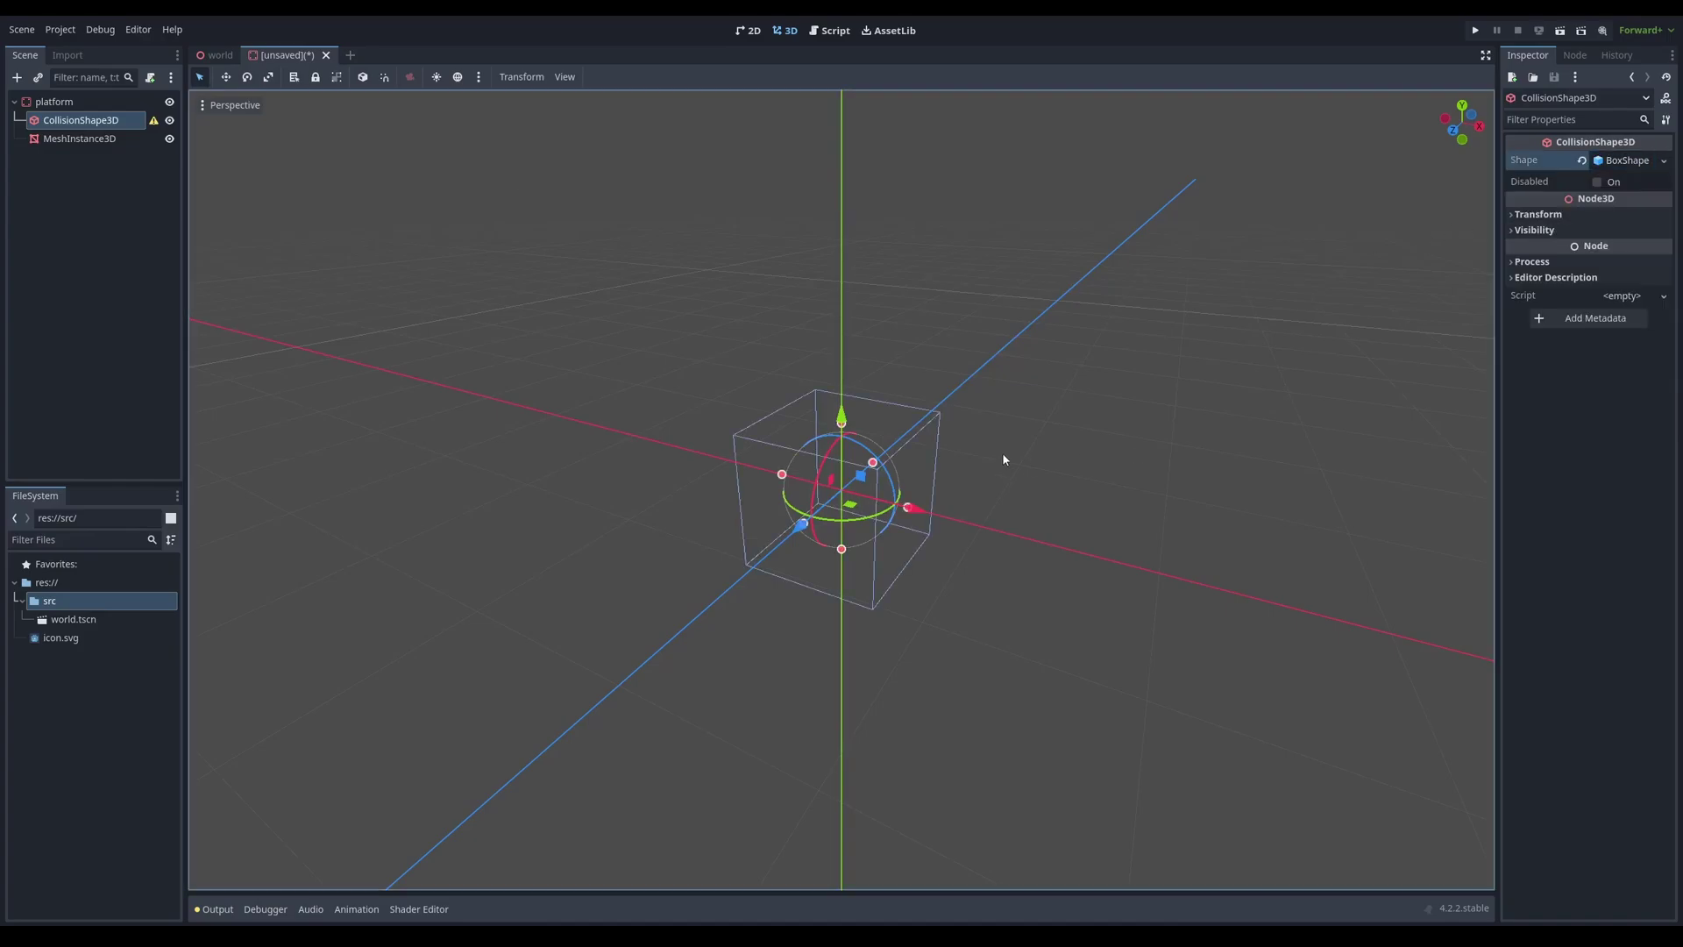
From the top view, resize the box collision shape symmetrically about the origin to 10 × 1 × 10
scroll(1008, 456, "up", 5)
key("KP_1")
middle_click_drag(1110, 503, 1022, 606)
scroll(999, 500, "down", 15)
key("KP_7")
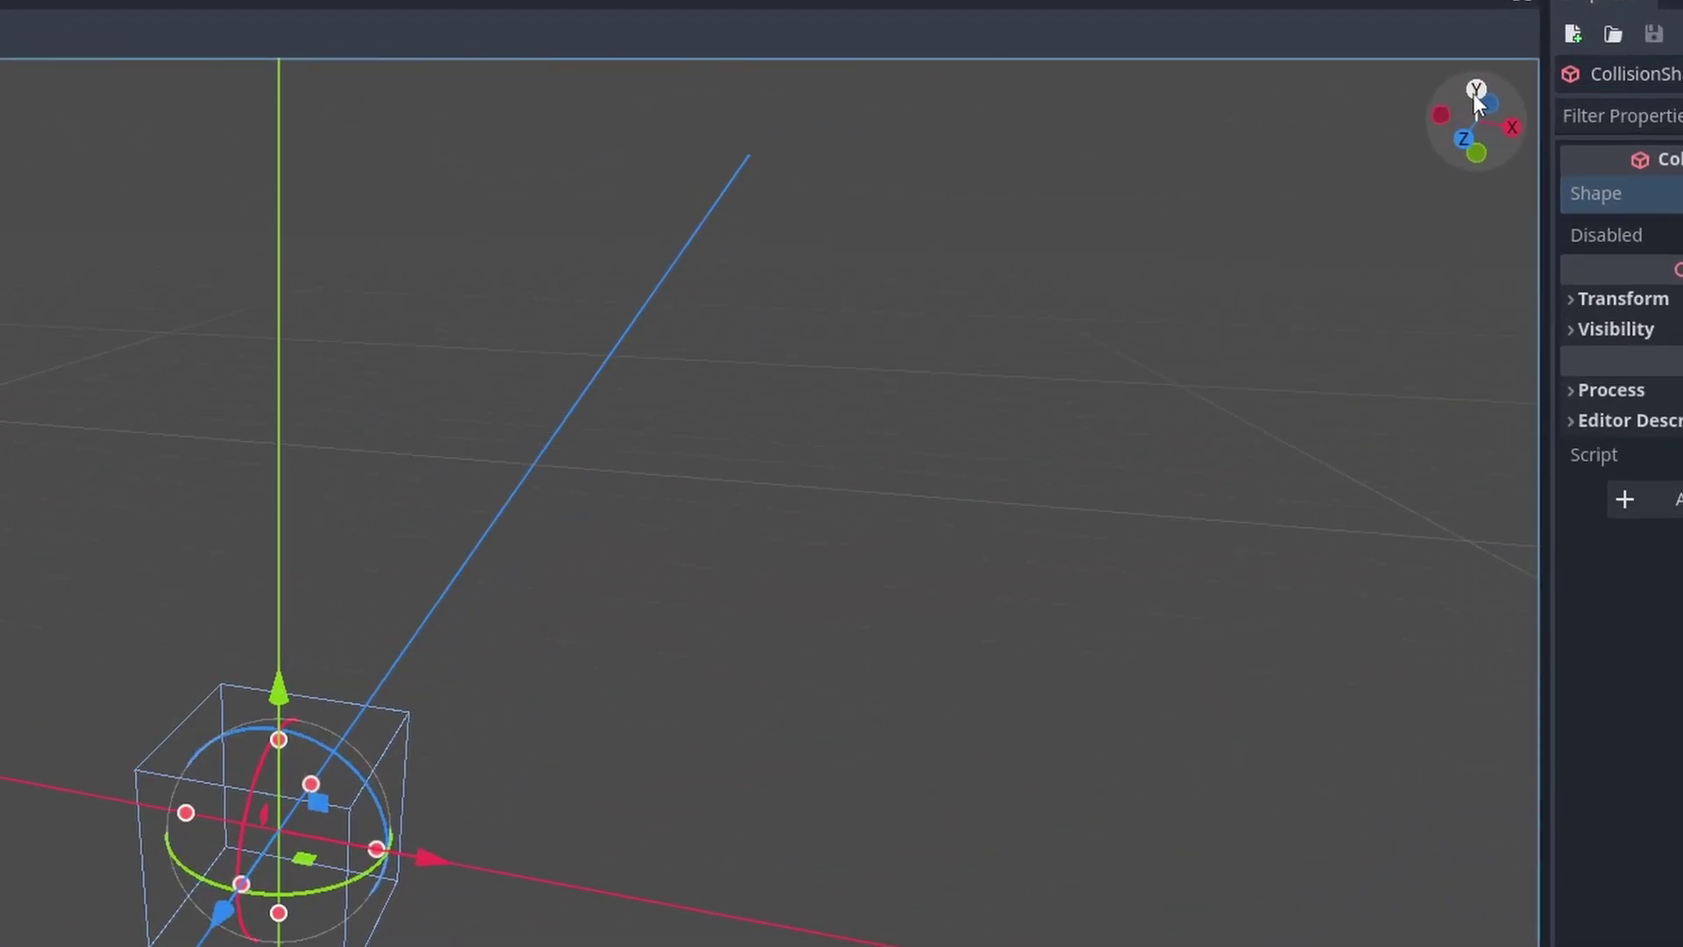
left_click(1475, 91)
left_click_drag(396, 826, 675, 843)
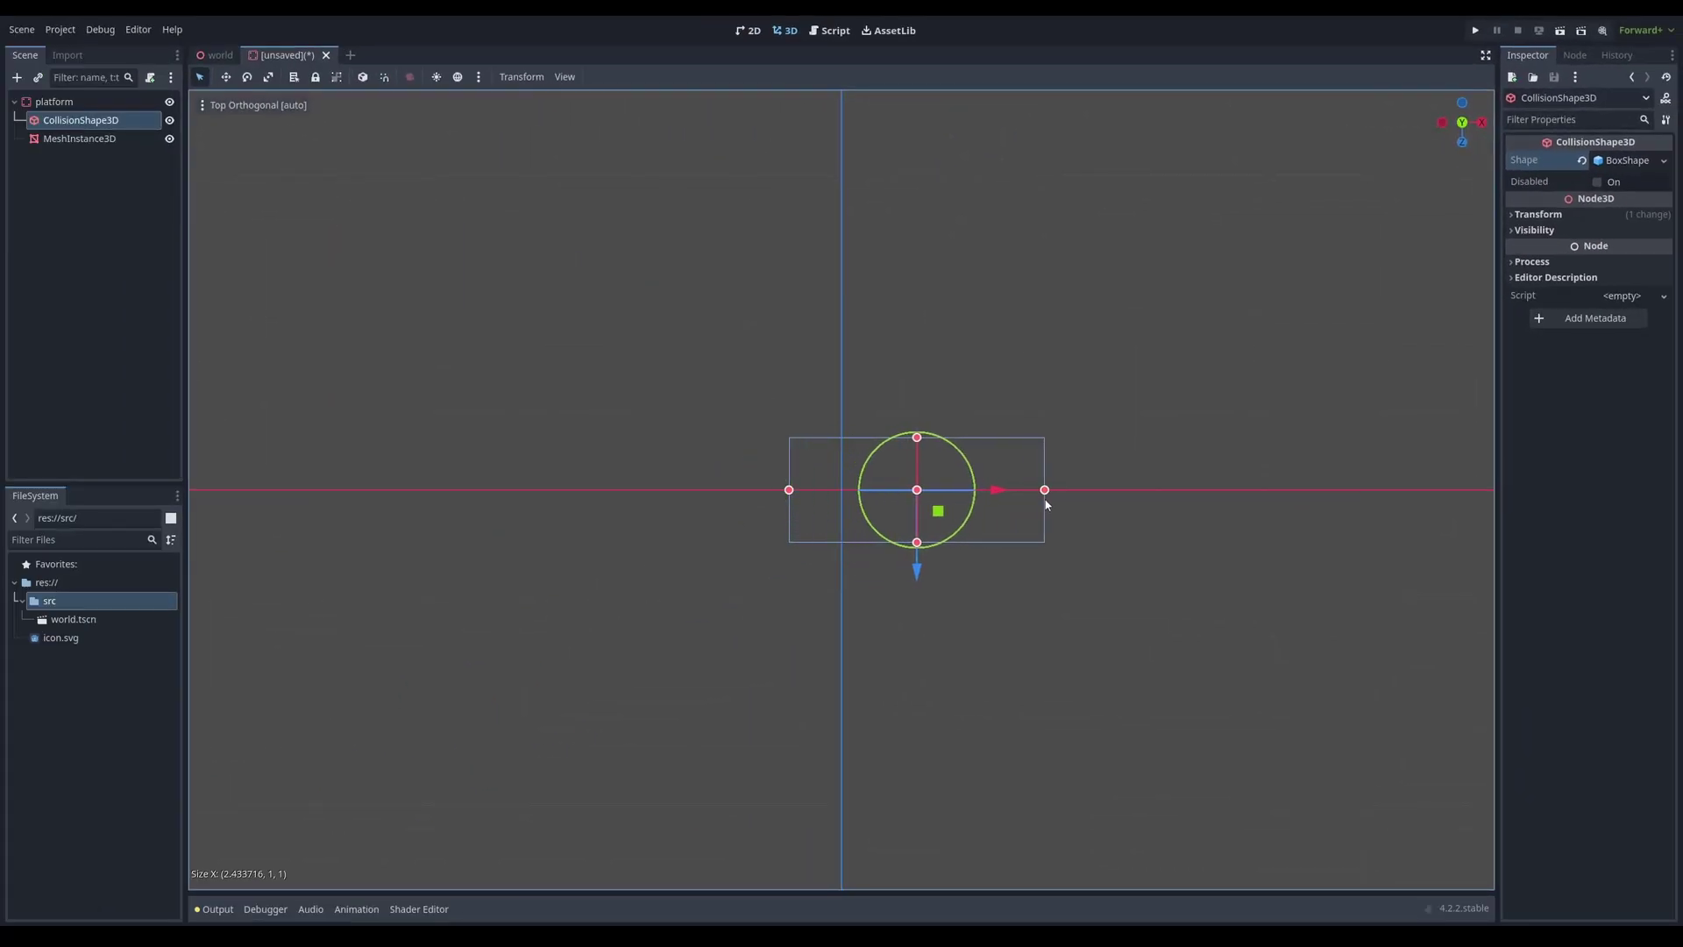
left_click_drag(1046, 501, 1387, 523)
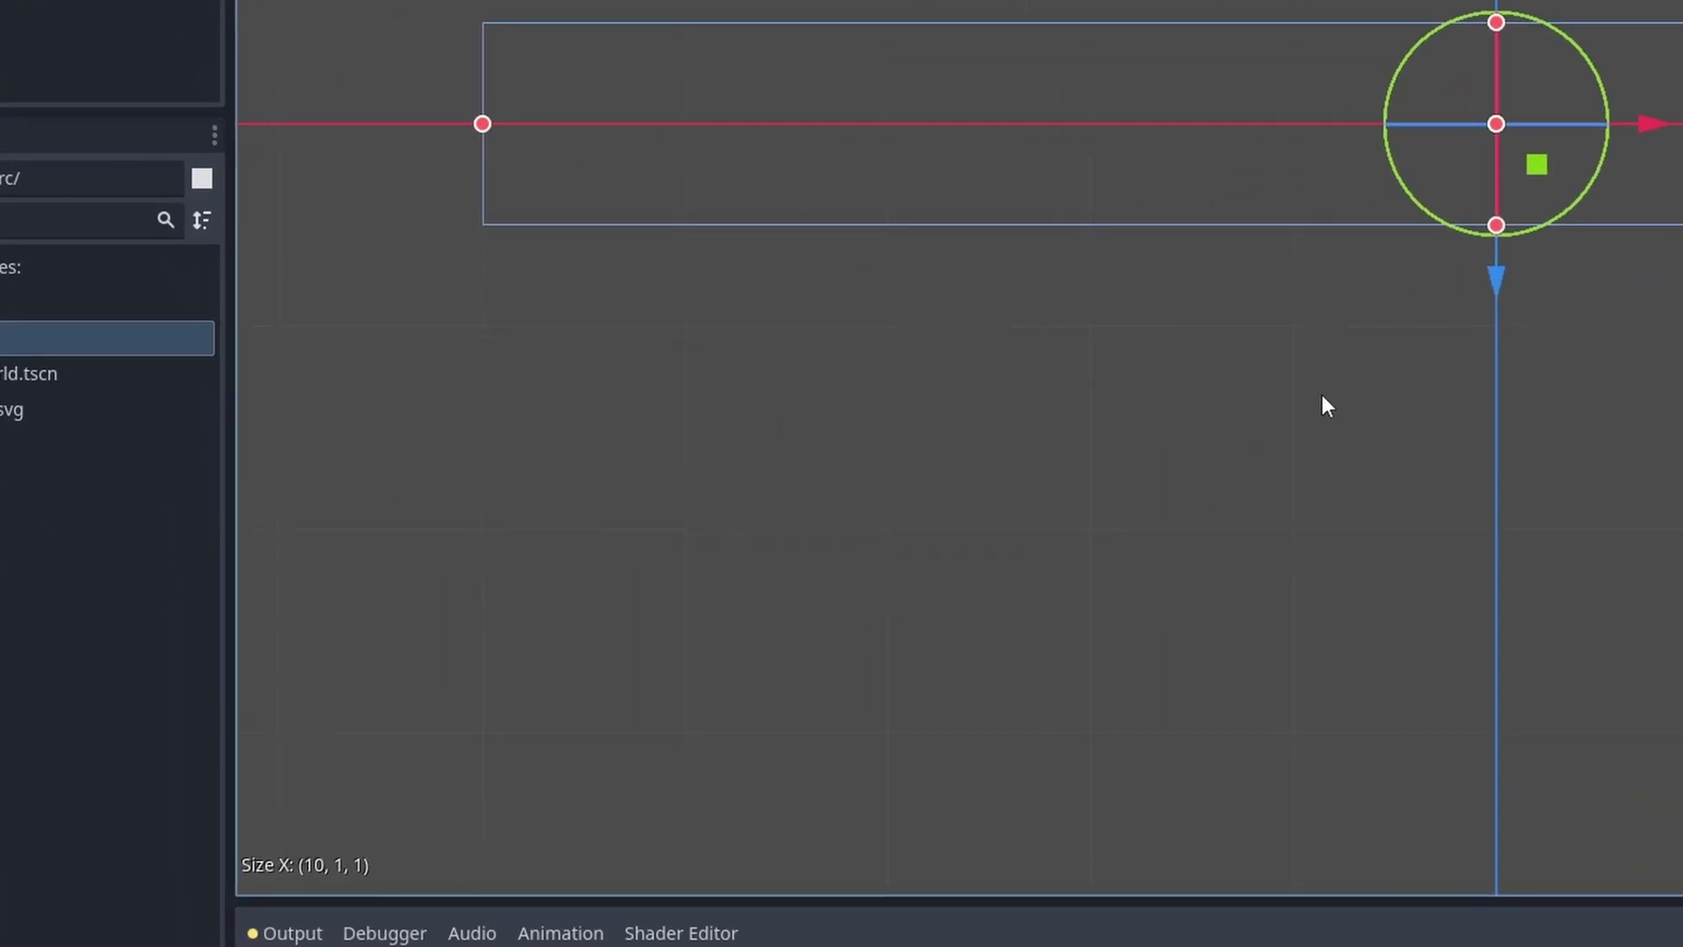
left_click_drag(1497, 225, 1504, 842)
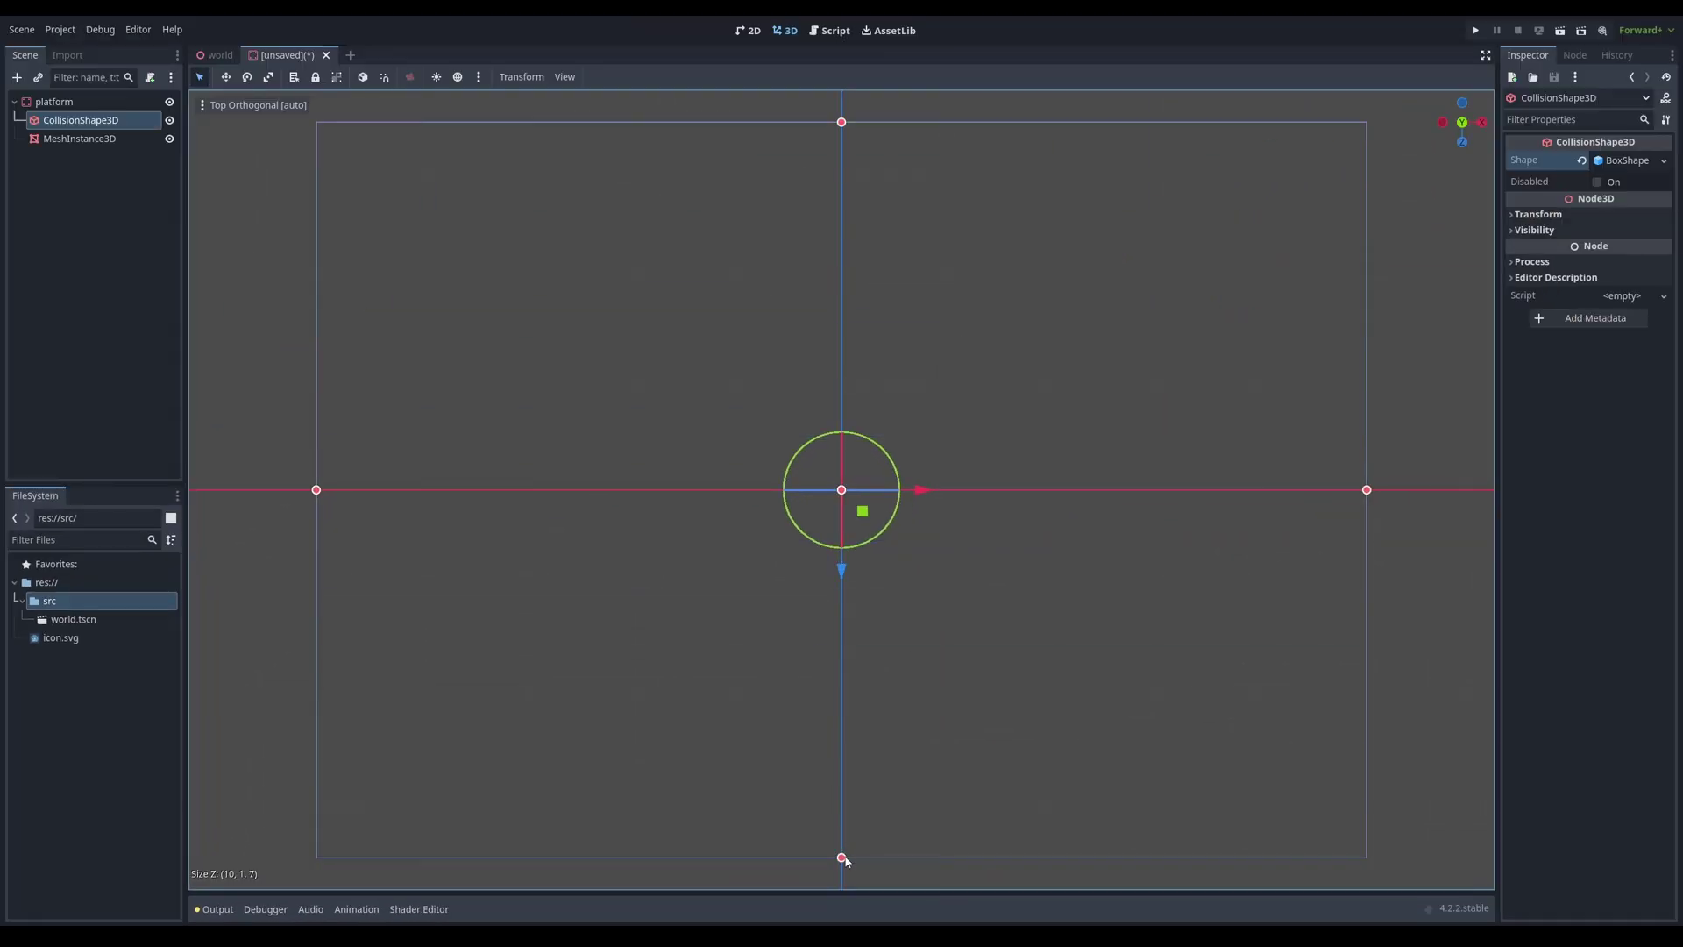
left_click_drag(845, 860, 853, 902)
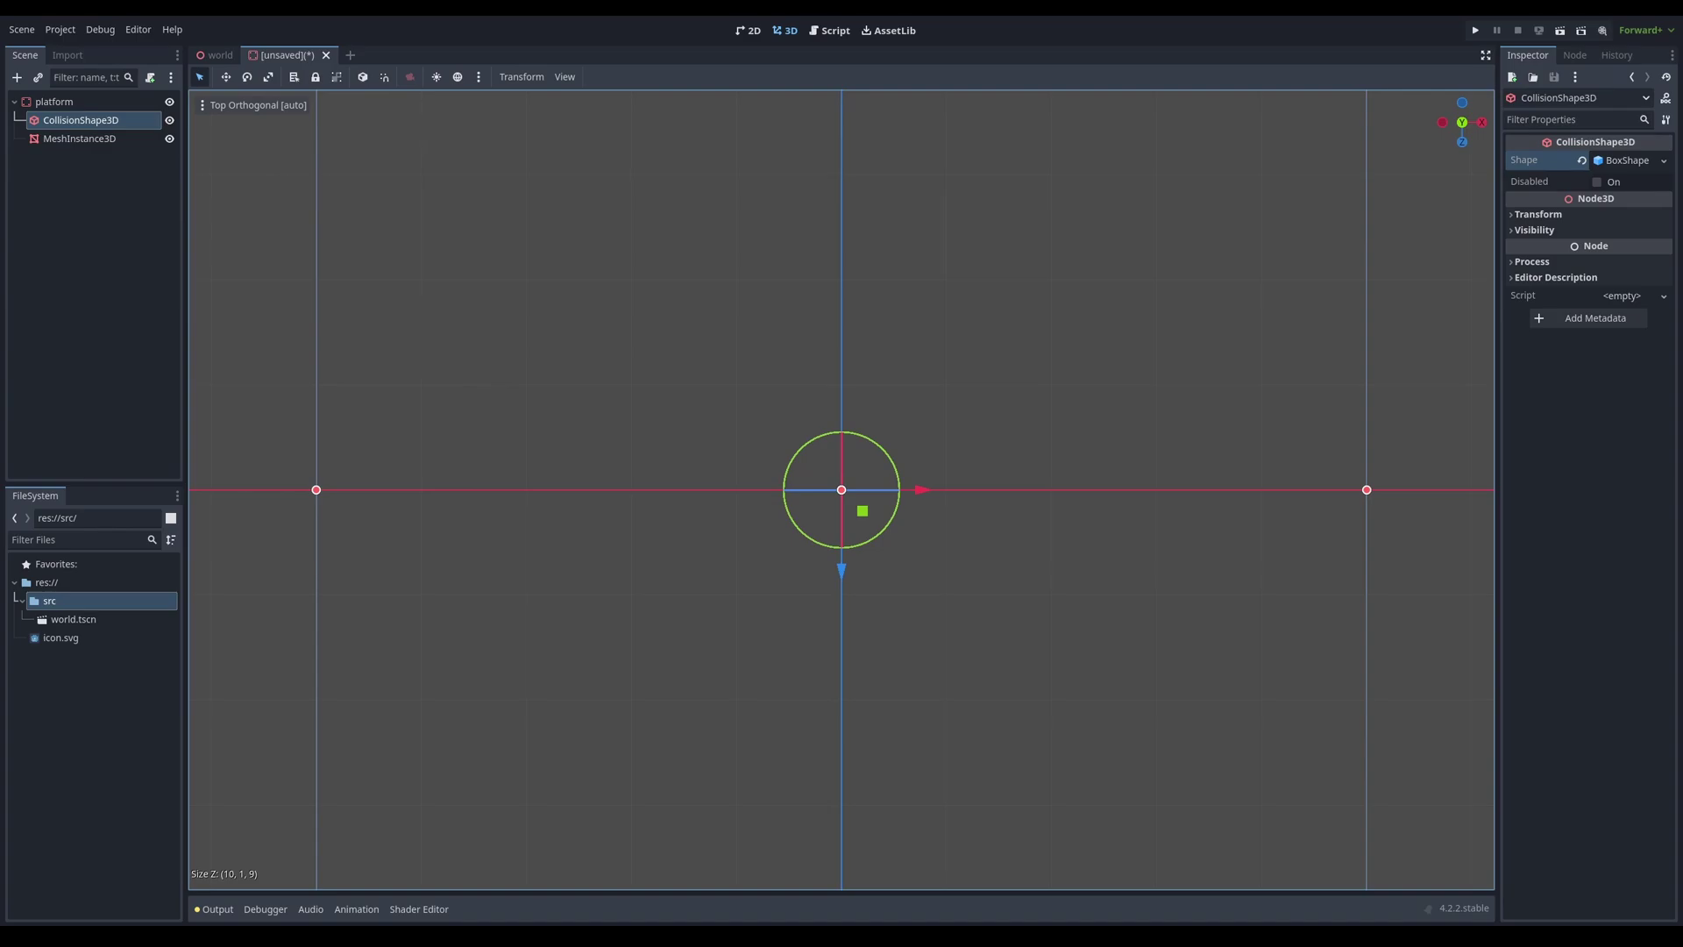
scroll(838, 827, "down", 5)
left_click_drag(846, 752, 842, 774)
Assign a new BoxMesh as the mesh of the MeshInstance3D node
middle_click_drag(1131, 488, 903, 480)
left_click(72, 139)
left_click(1620, 161)
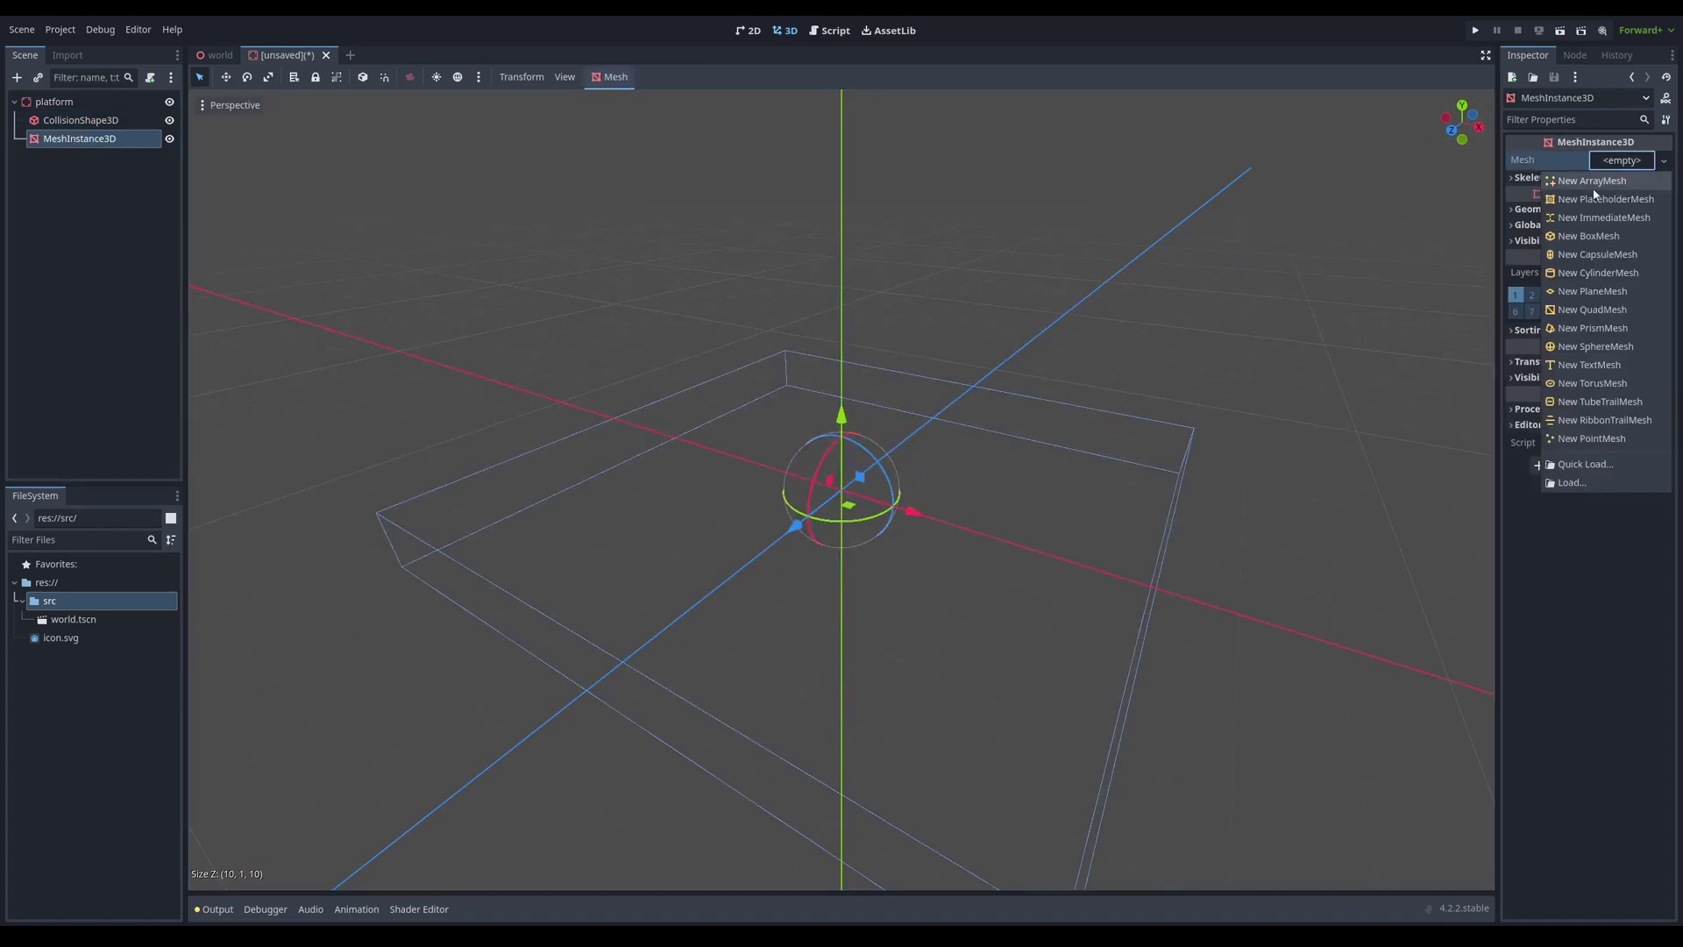
left_click(1588, 236)
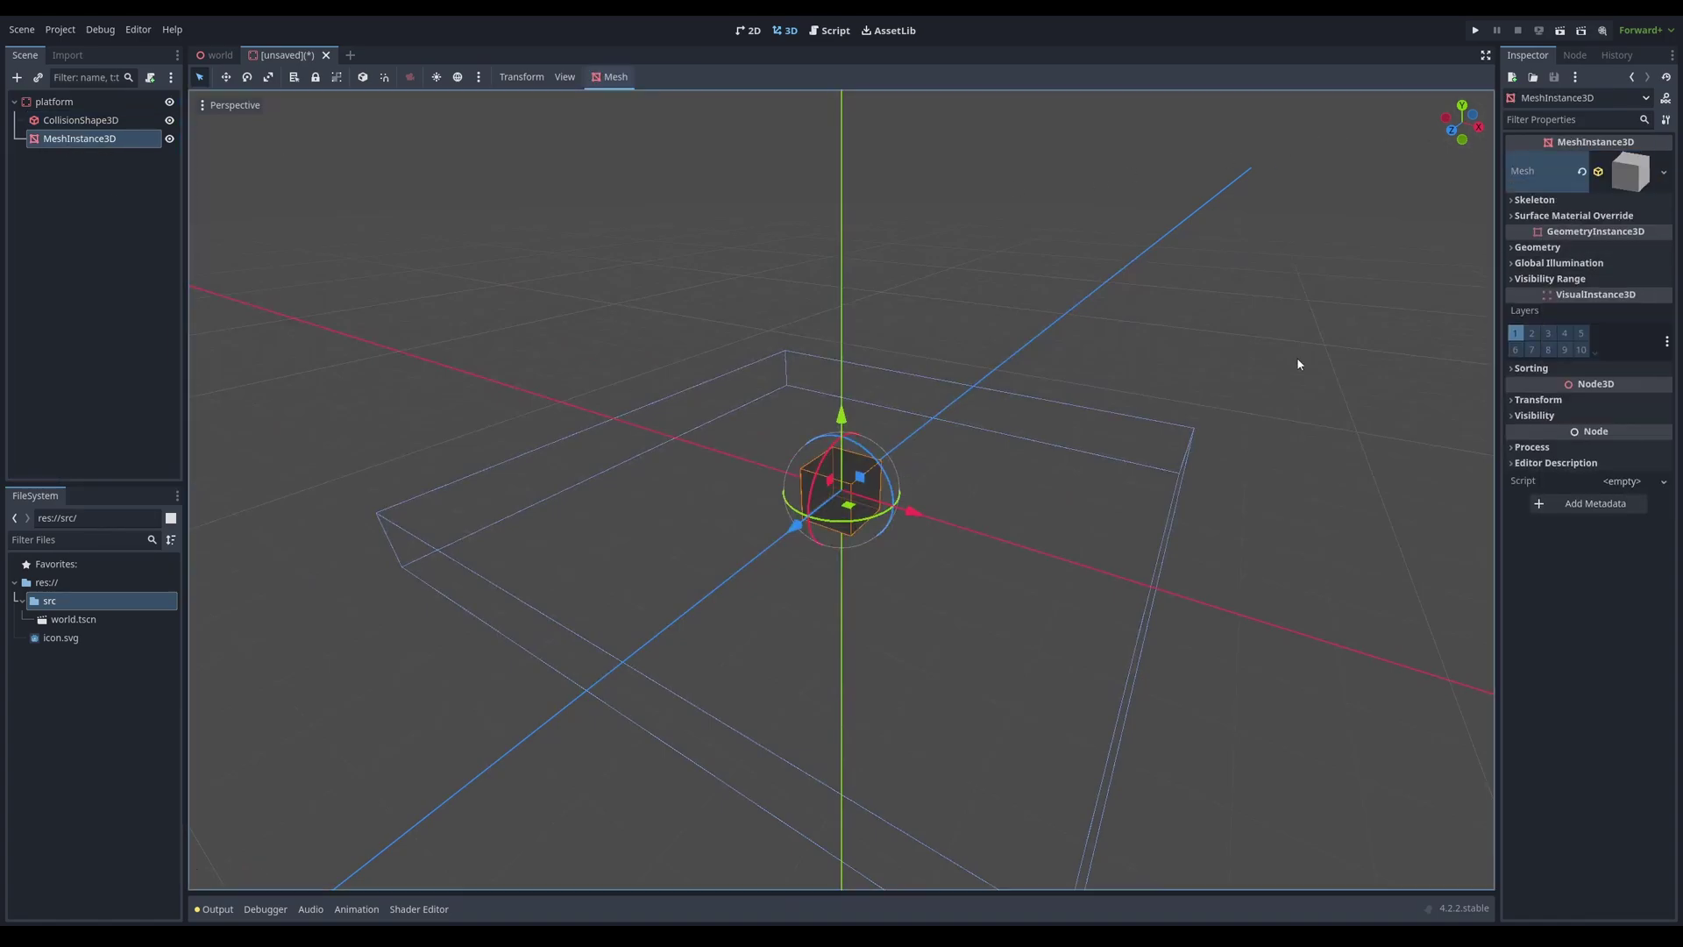
Set the box mesh's size to 10 m in both X and Z
middle_click_drag(1171, 259, 1096, 401)
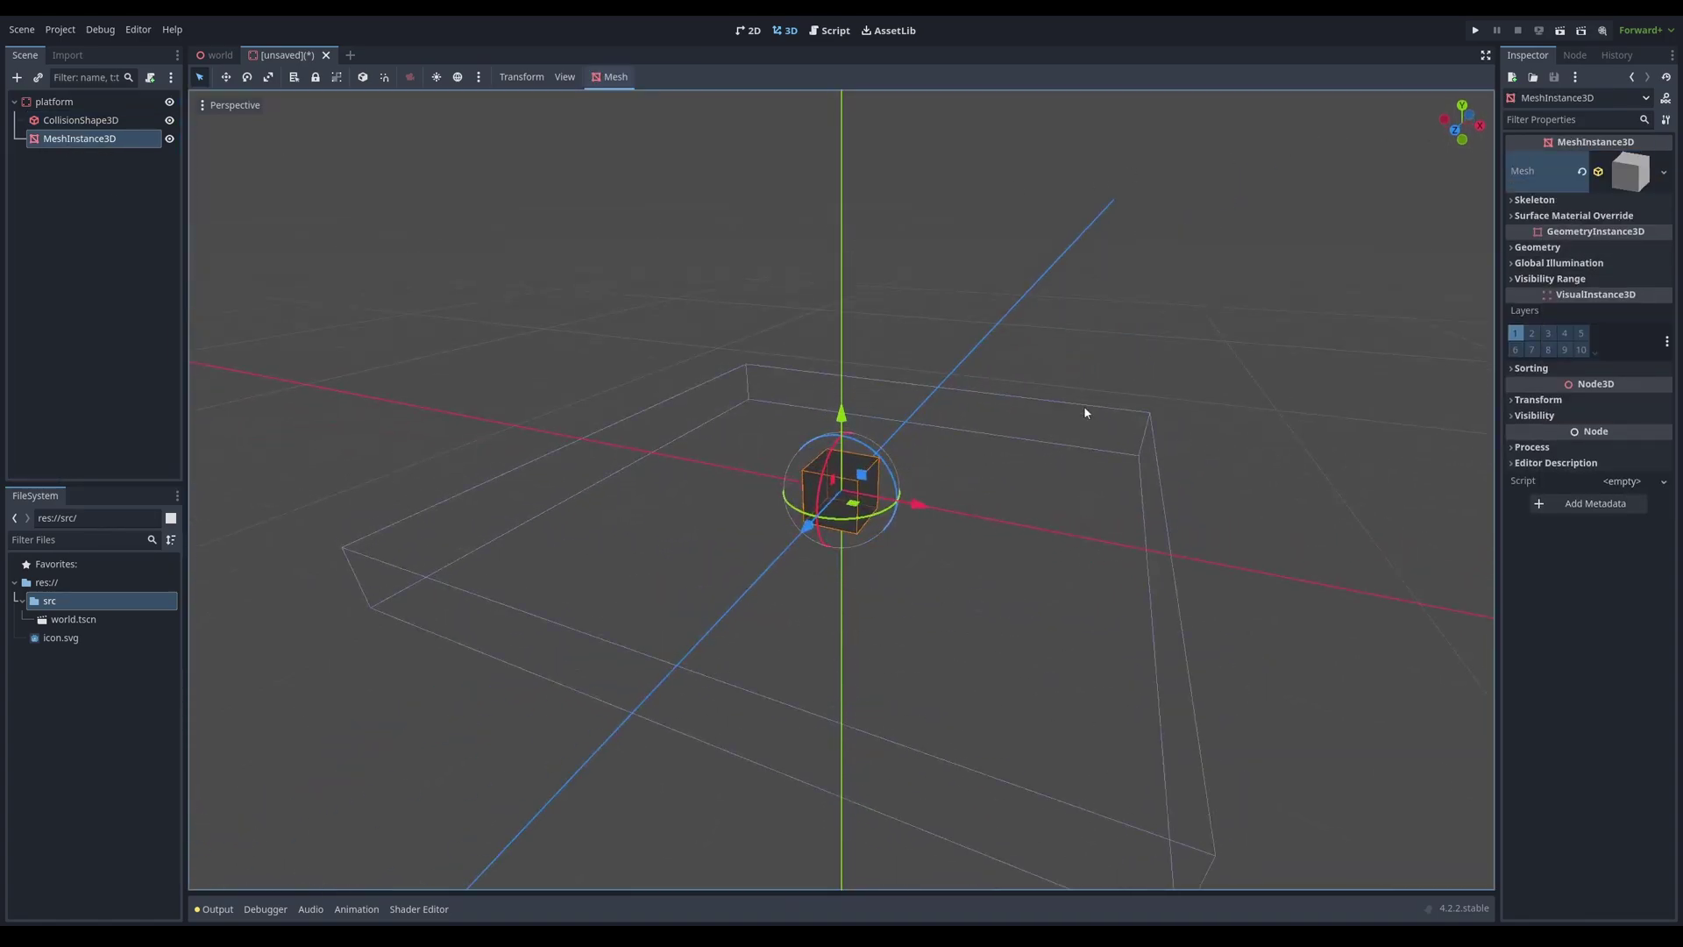
key("KP_7")
left_click(1633, 158)
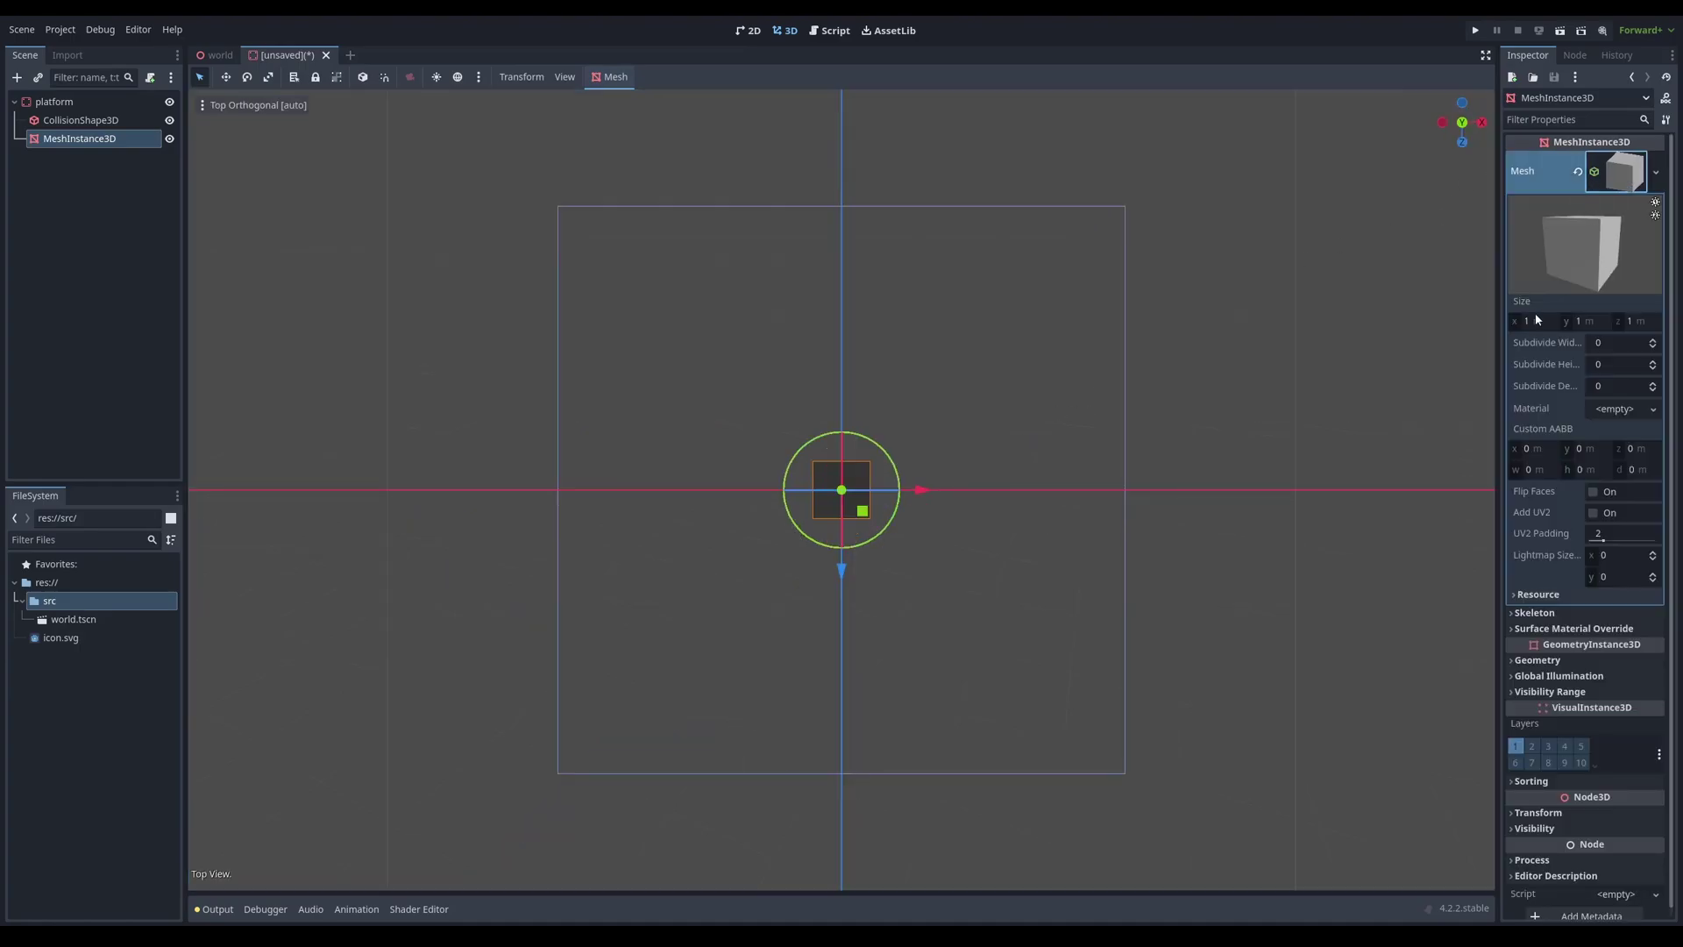
left_click_drag(1499, 267, 1423, 272)
left_click(1460, 323)
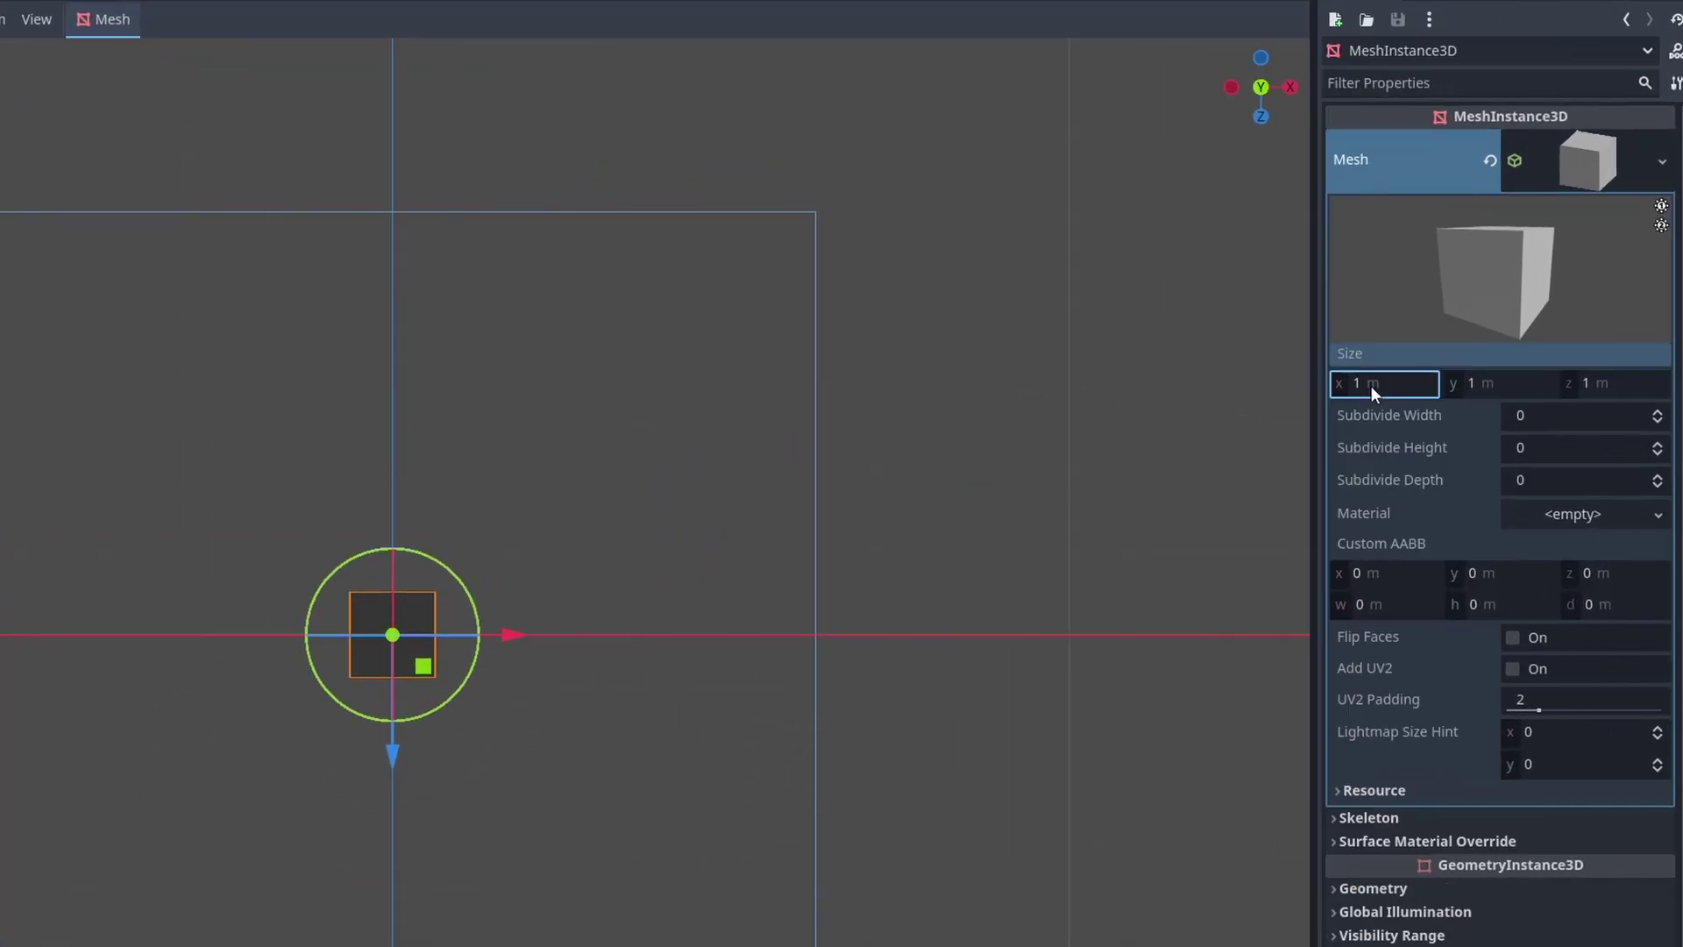
type("10")
key("Tab")
key("Tab")
type("10")
key("Return")
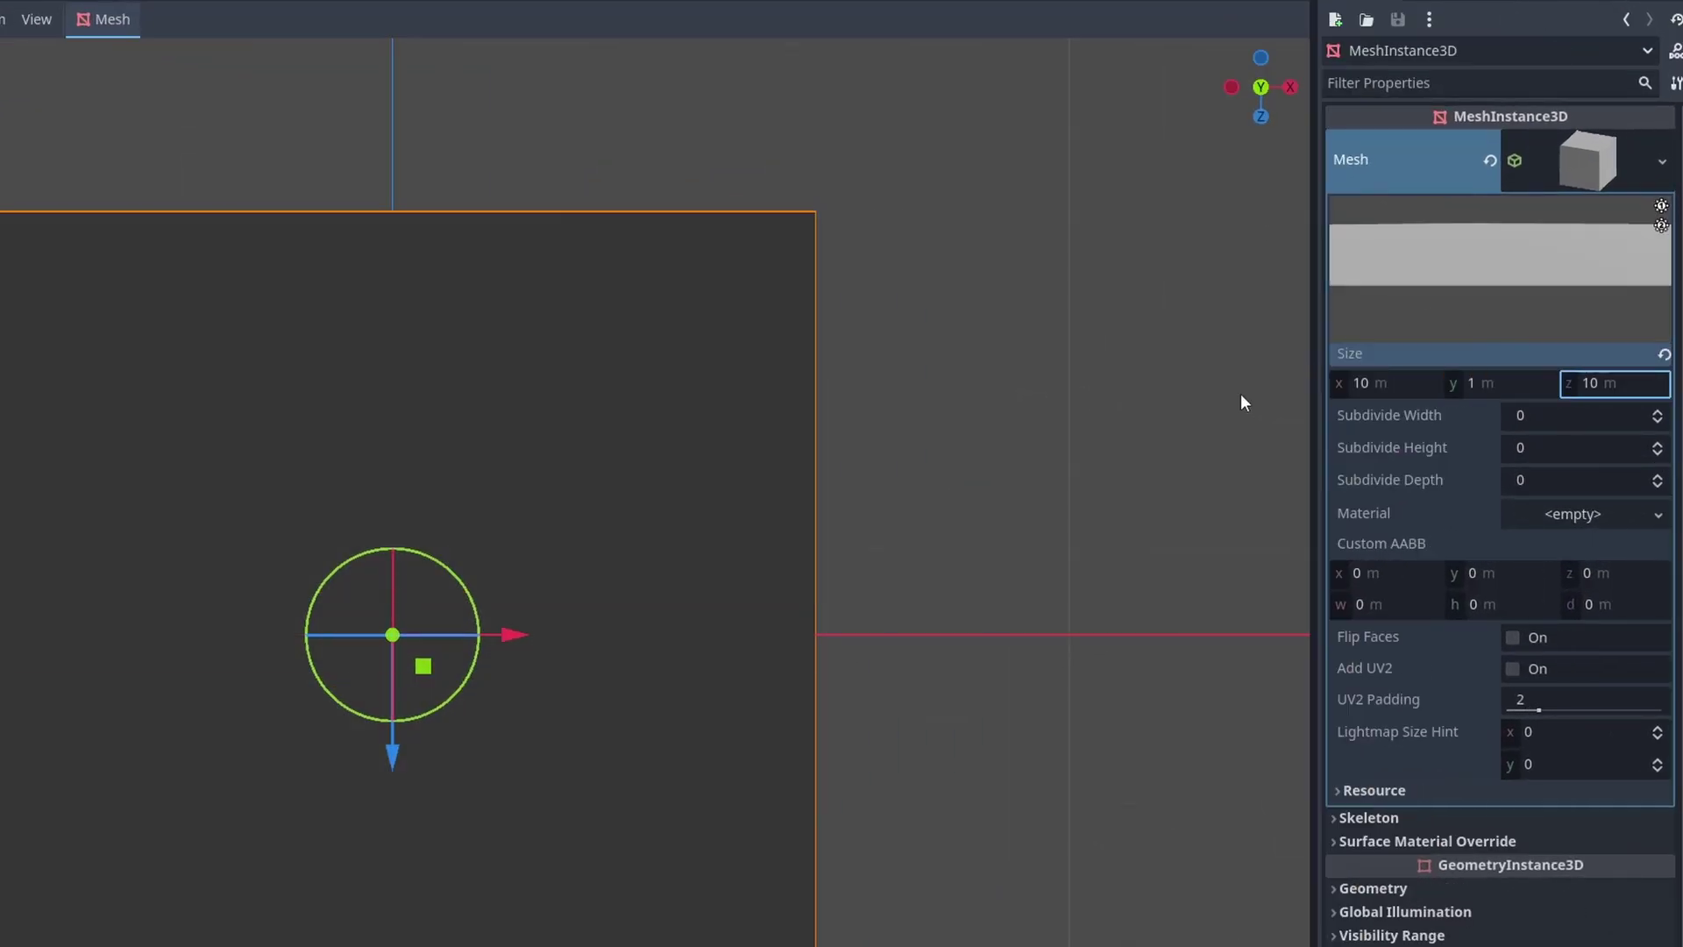
Save the scene as platform.tscn in the src folder and switch to the world scene
key("ctrl+s")
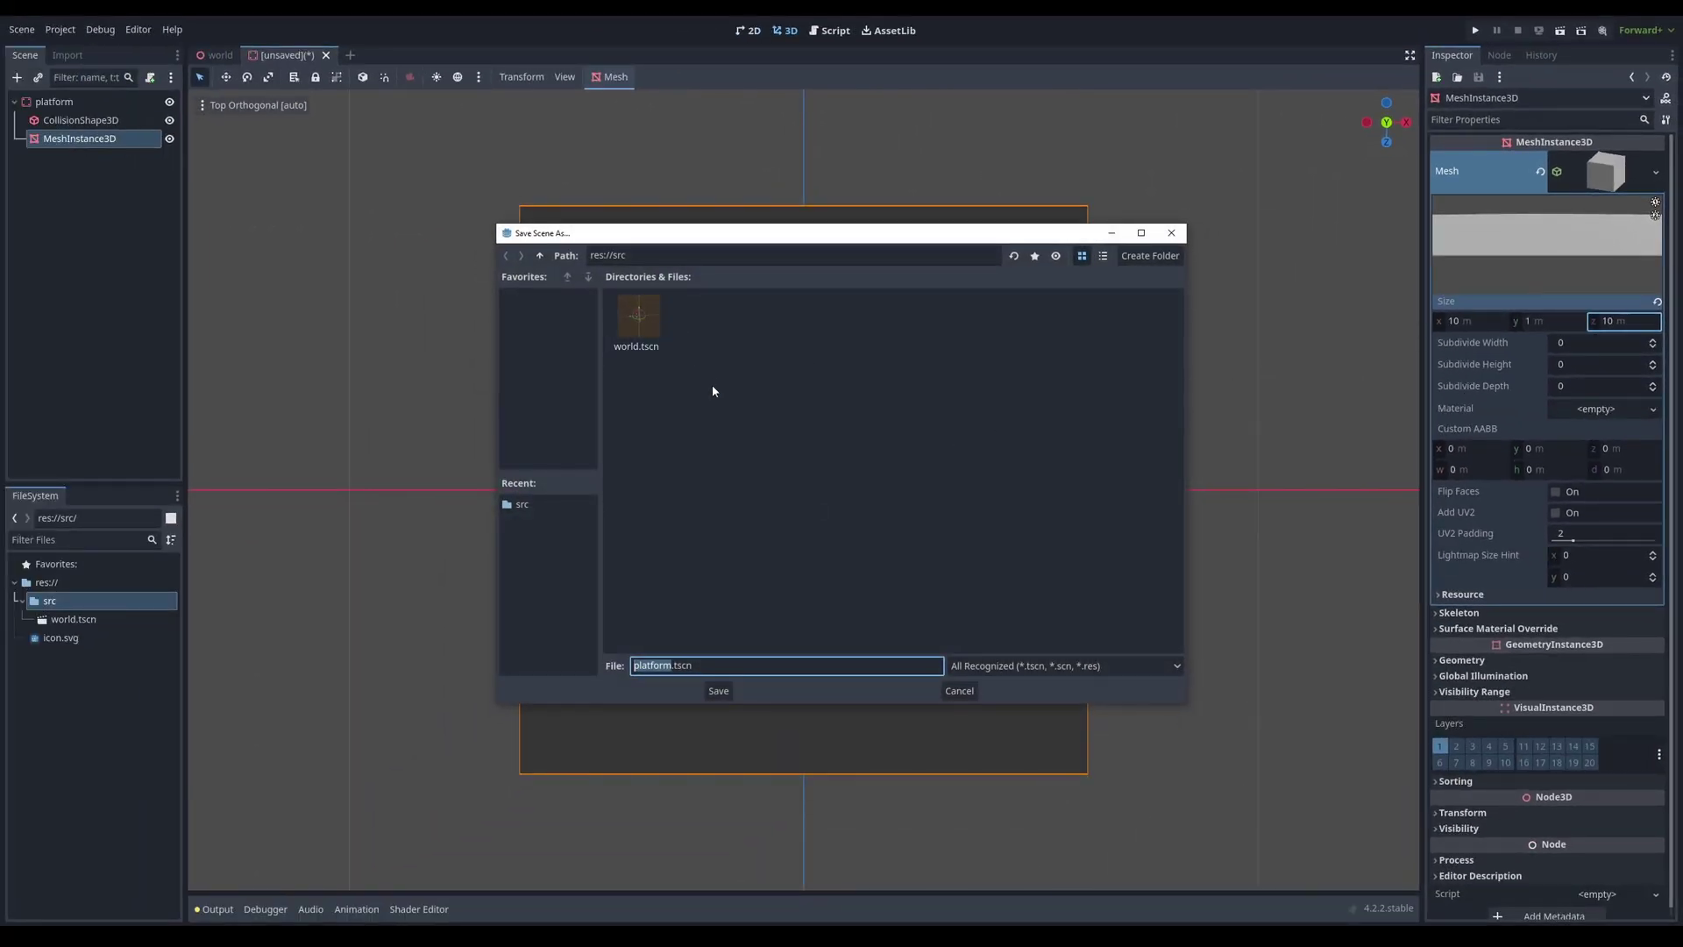
key("Return")
middle_click_drag(764, 391, 549, 230)
scroll(585, 232, "up", 3)
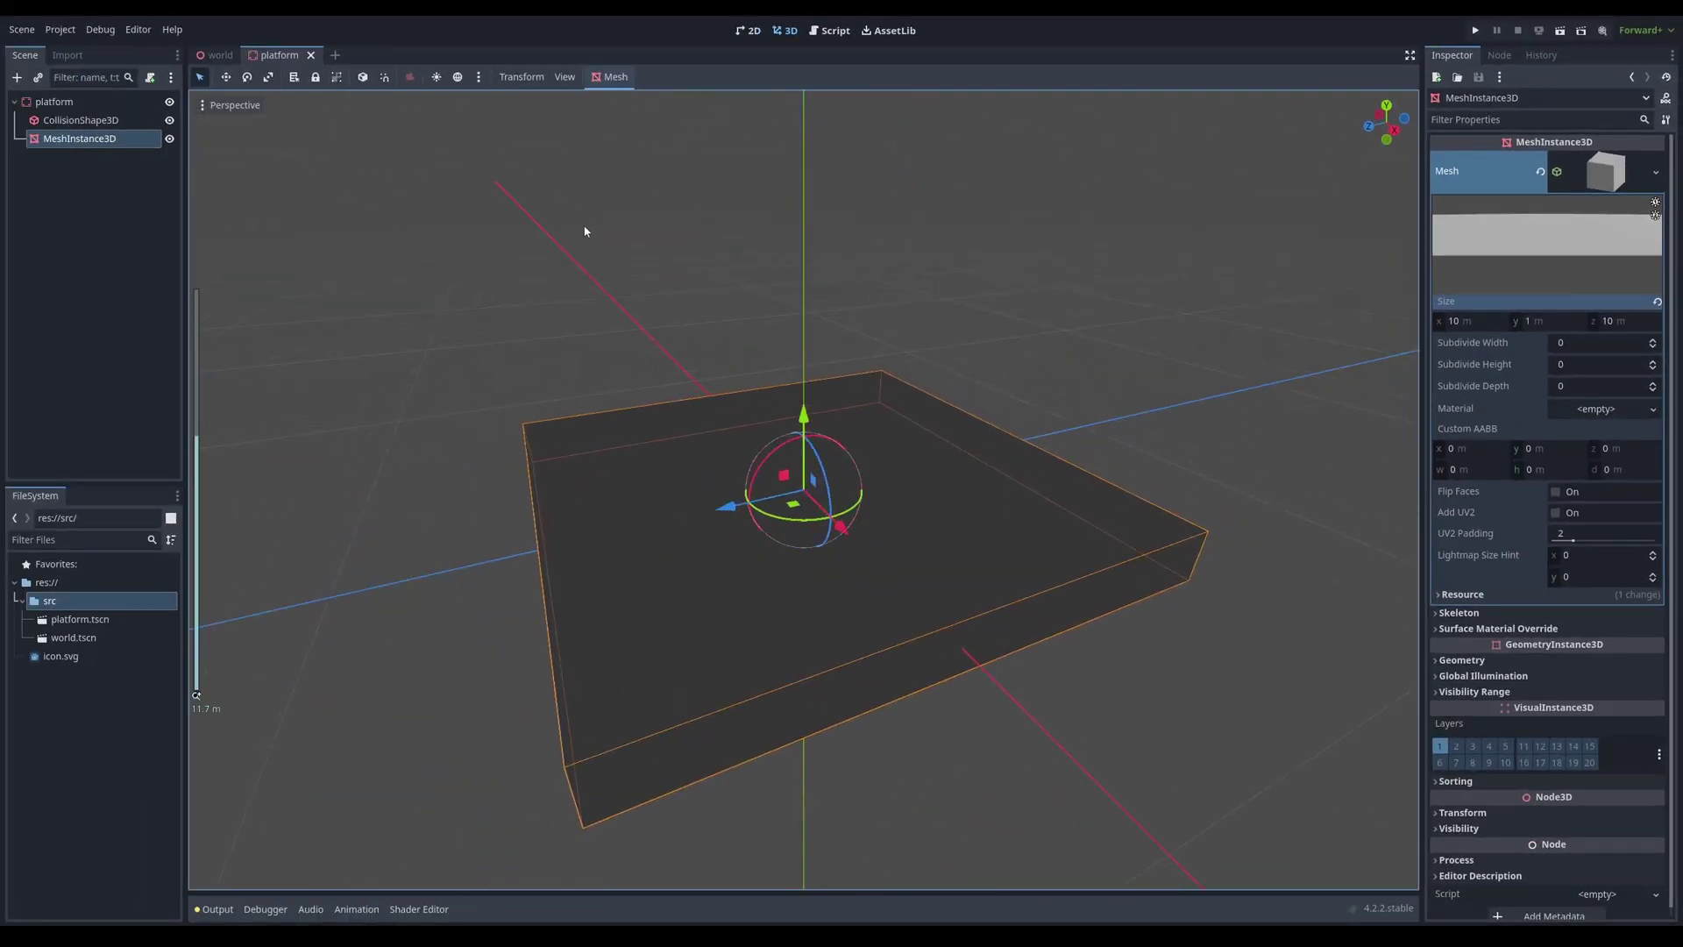
left_click(585, 231)
left_click(215, 55)
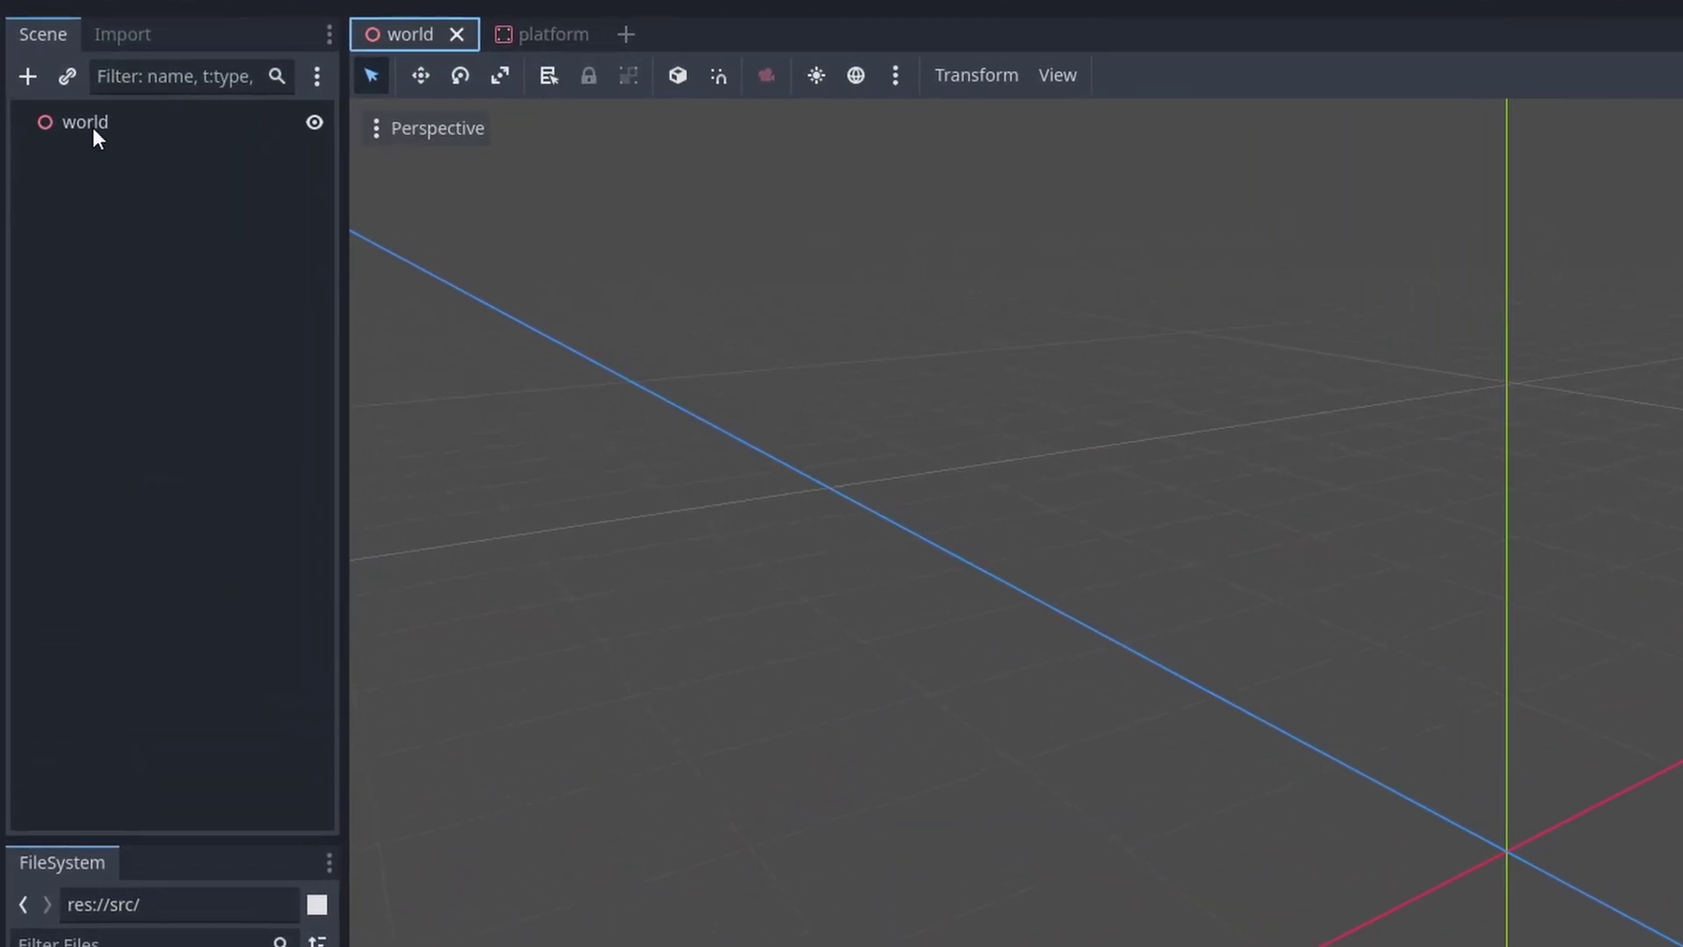
Instance the platform scene under the world root, duplicate it, and move the copy backward along Z and slightly up
left_click(72, 82)
key("Return")
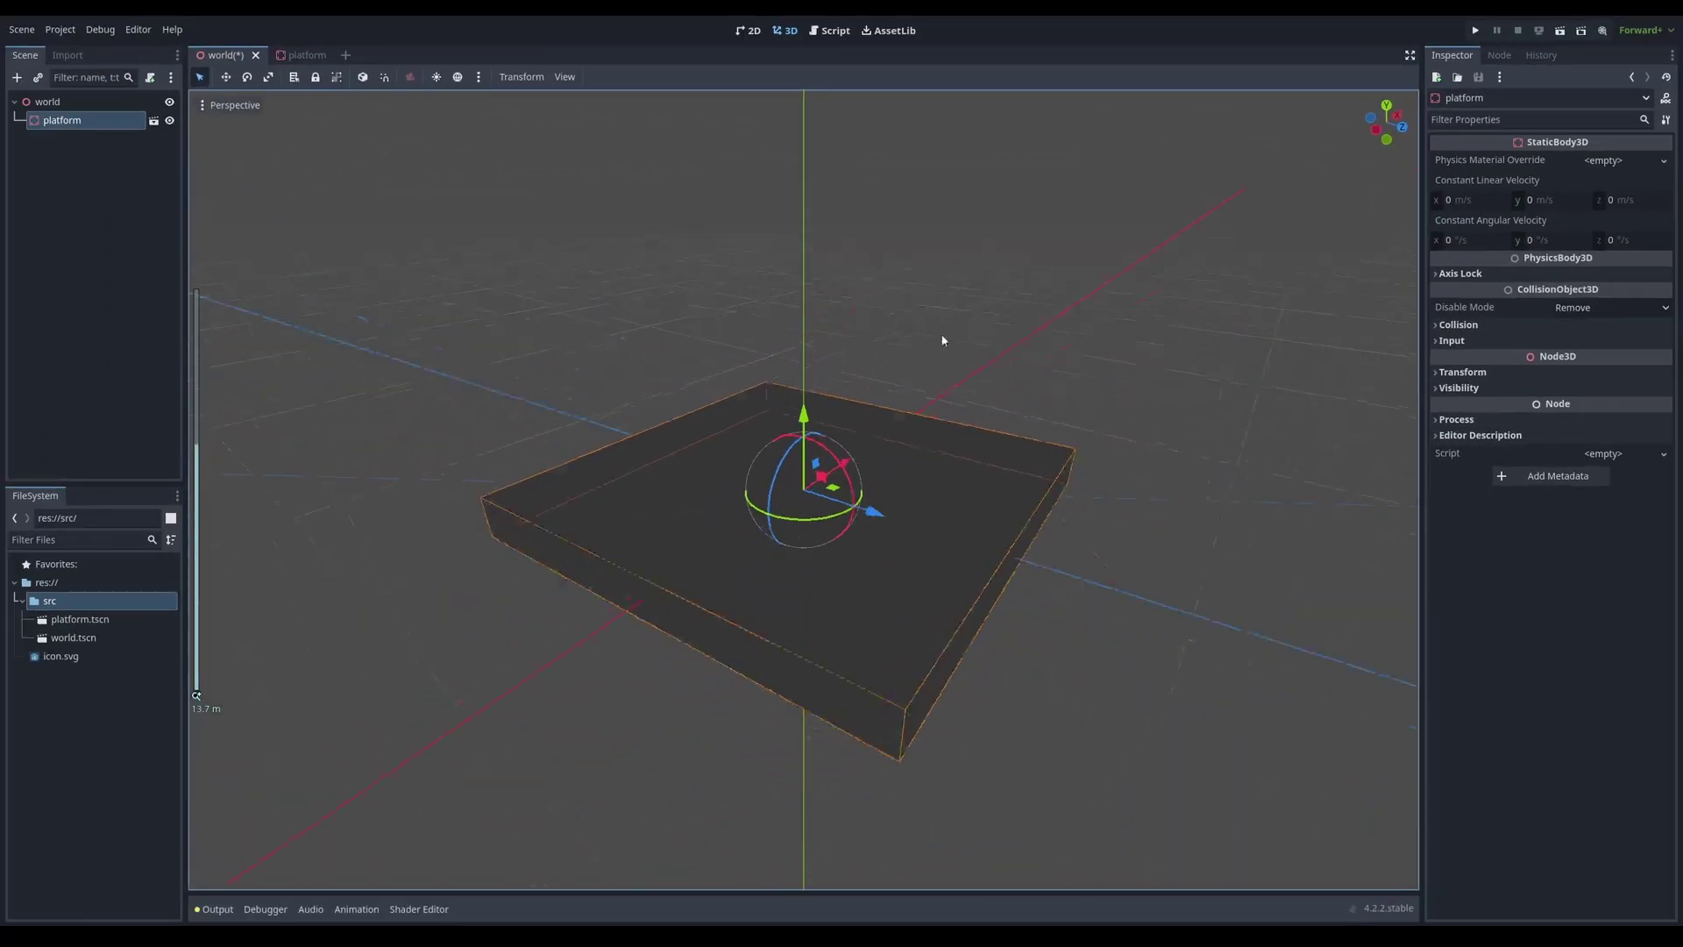
middle_click_drag(971, 332, 962, 376)
key("ctrl+d")
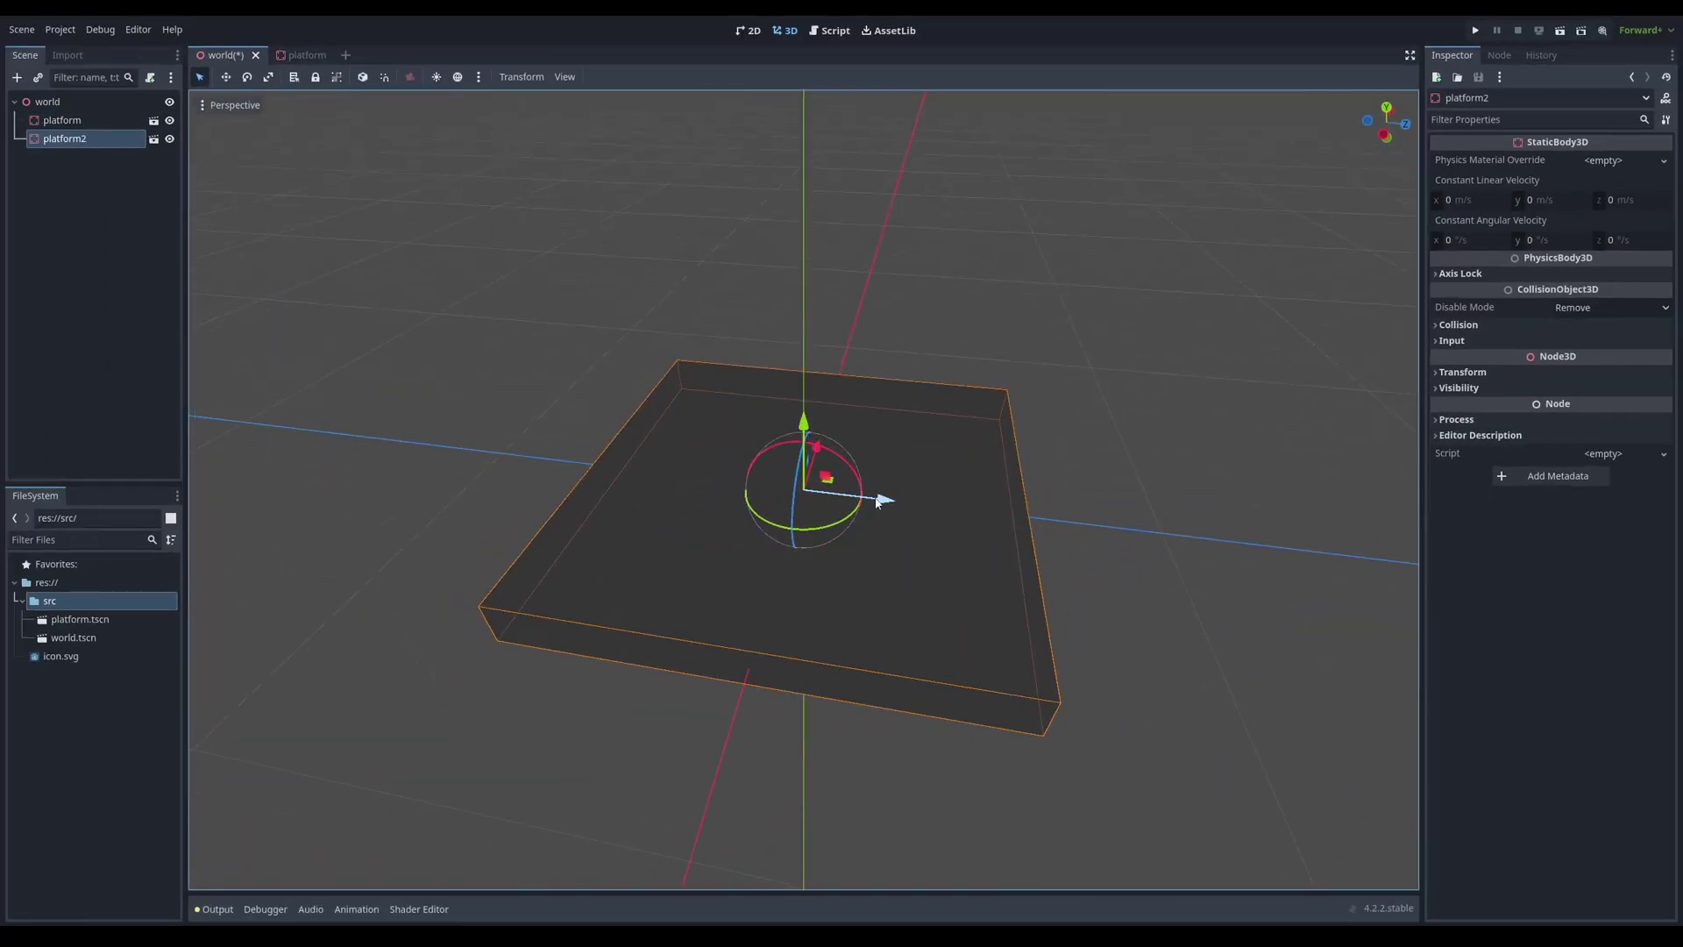
left_click_drag(877, 502, 622, 475)
left_click_drag(540, 387, 549, 309)
Duplicate a platform again and place the third one off to the side along X and slightly lower
middle_click_drag(887, 375, 712, 419)
scroll(887, 359, "down", 5)
key("ctrl+d")
left_click_drag(719, 403, 1074, 418)
middle_click_drag(1074, 418, 1041, 454)
left_click_drag(1153, 507, 1133, 566)
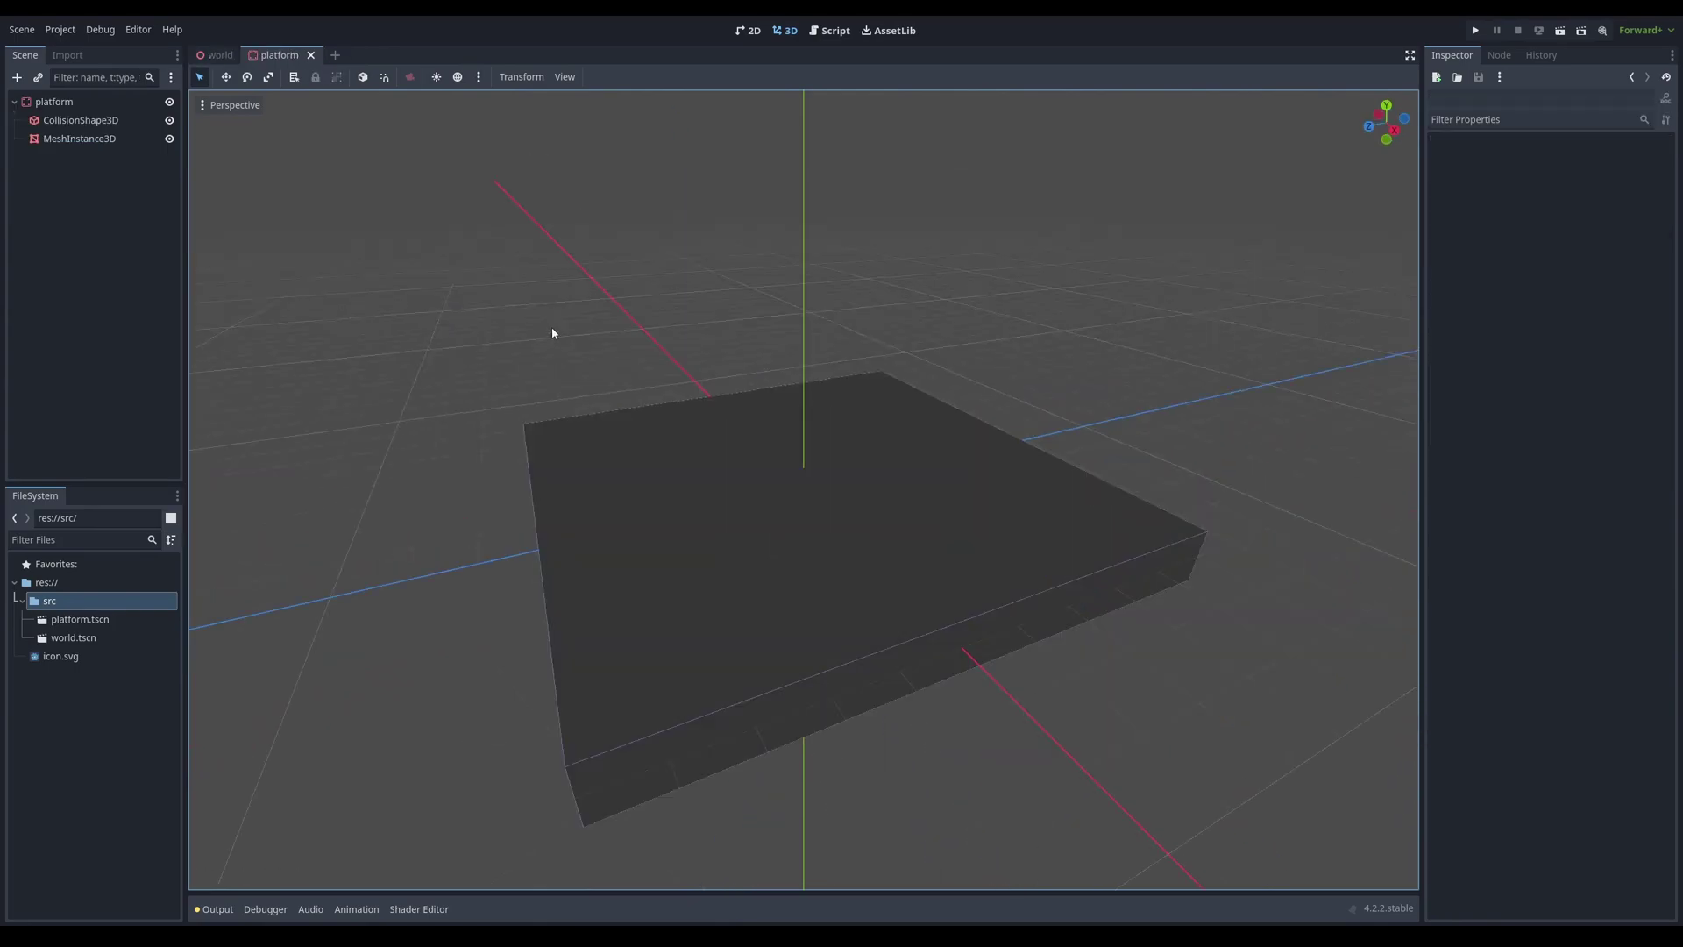
Create a new scene with a CharacterBody3D as its root node
middle_click_drag(553, 328, 530, 427)
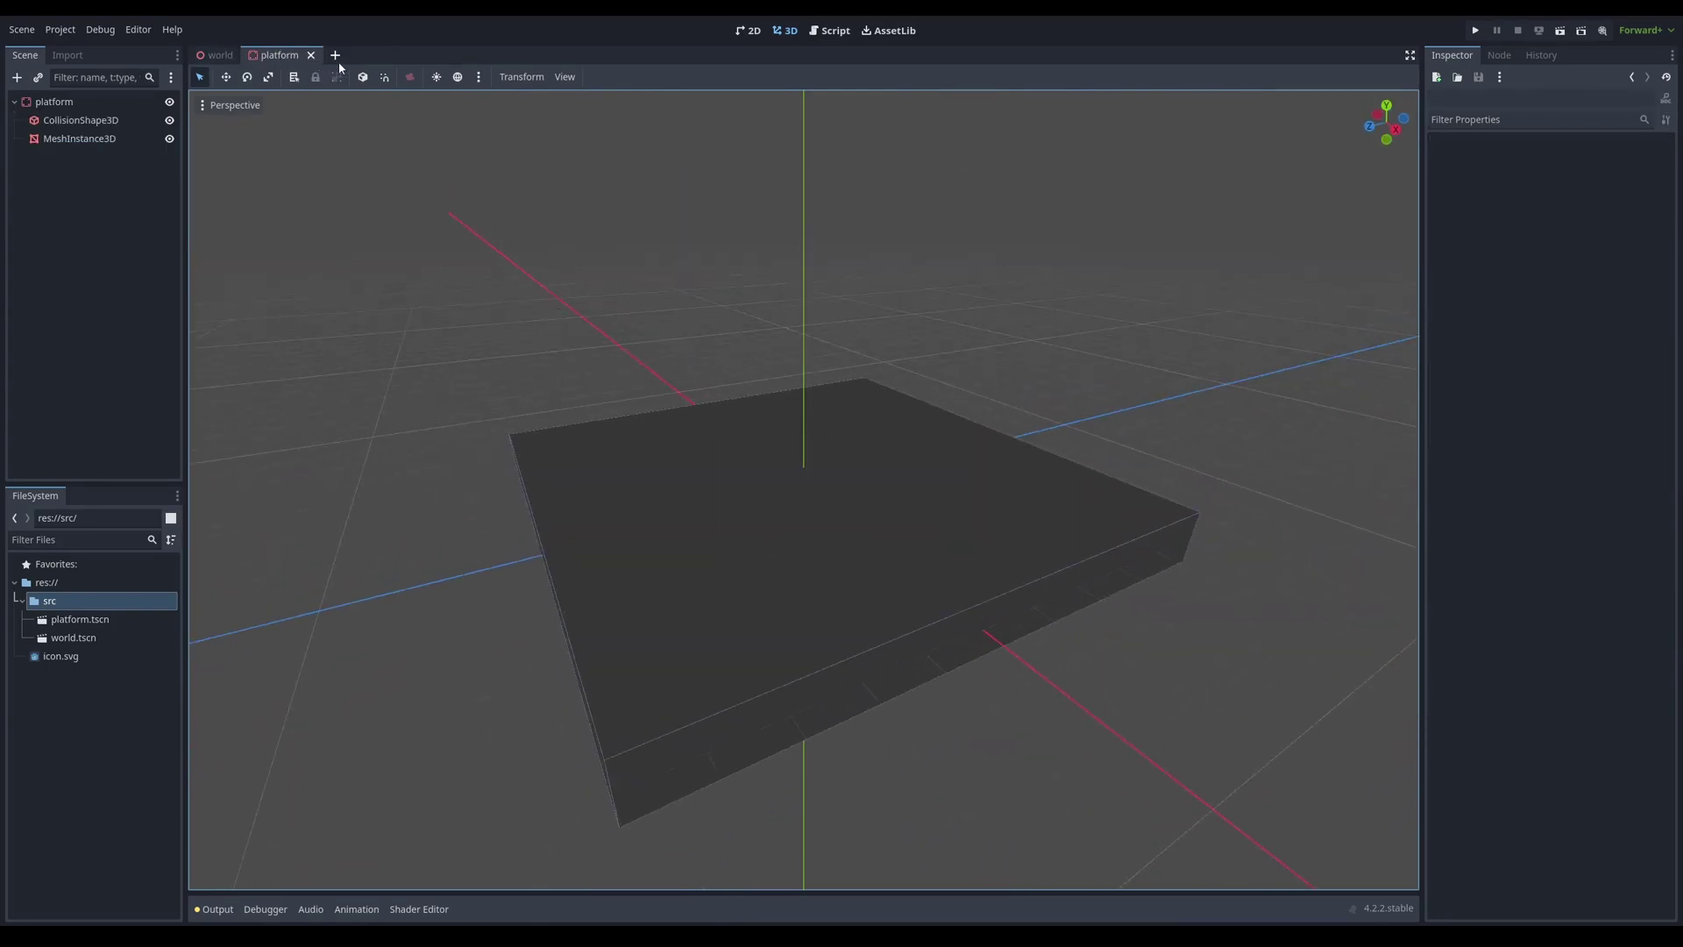
left_click(337, 56)
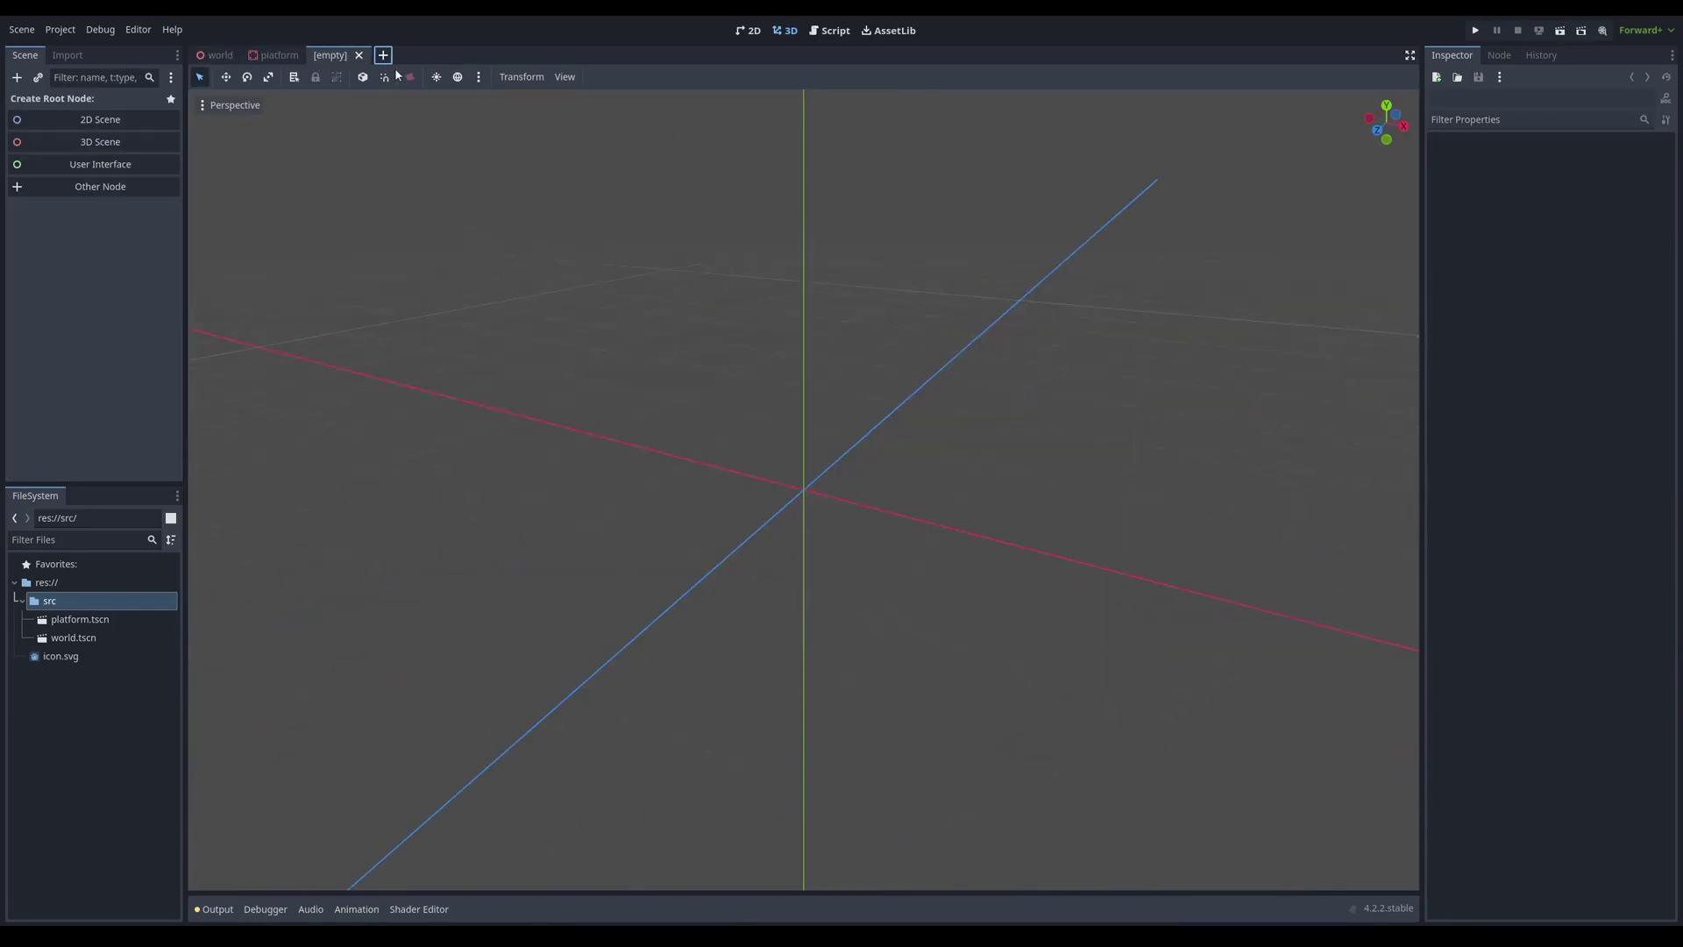
left_click(130, 189)
type("chara")
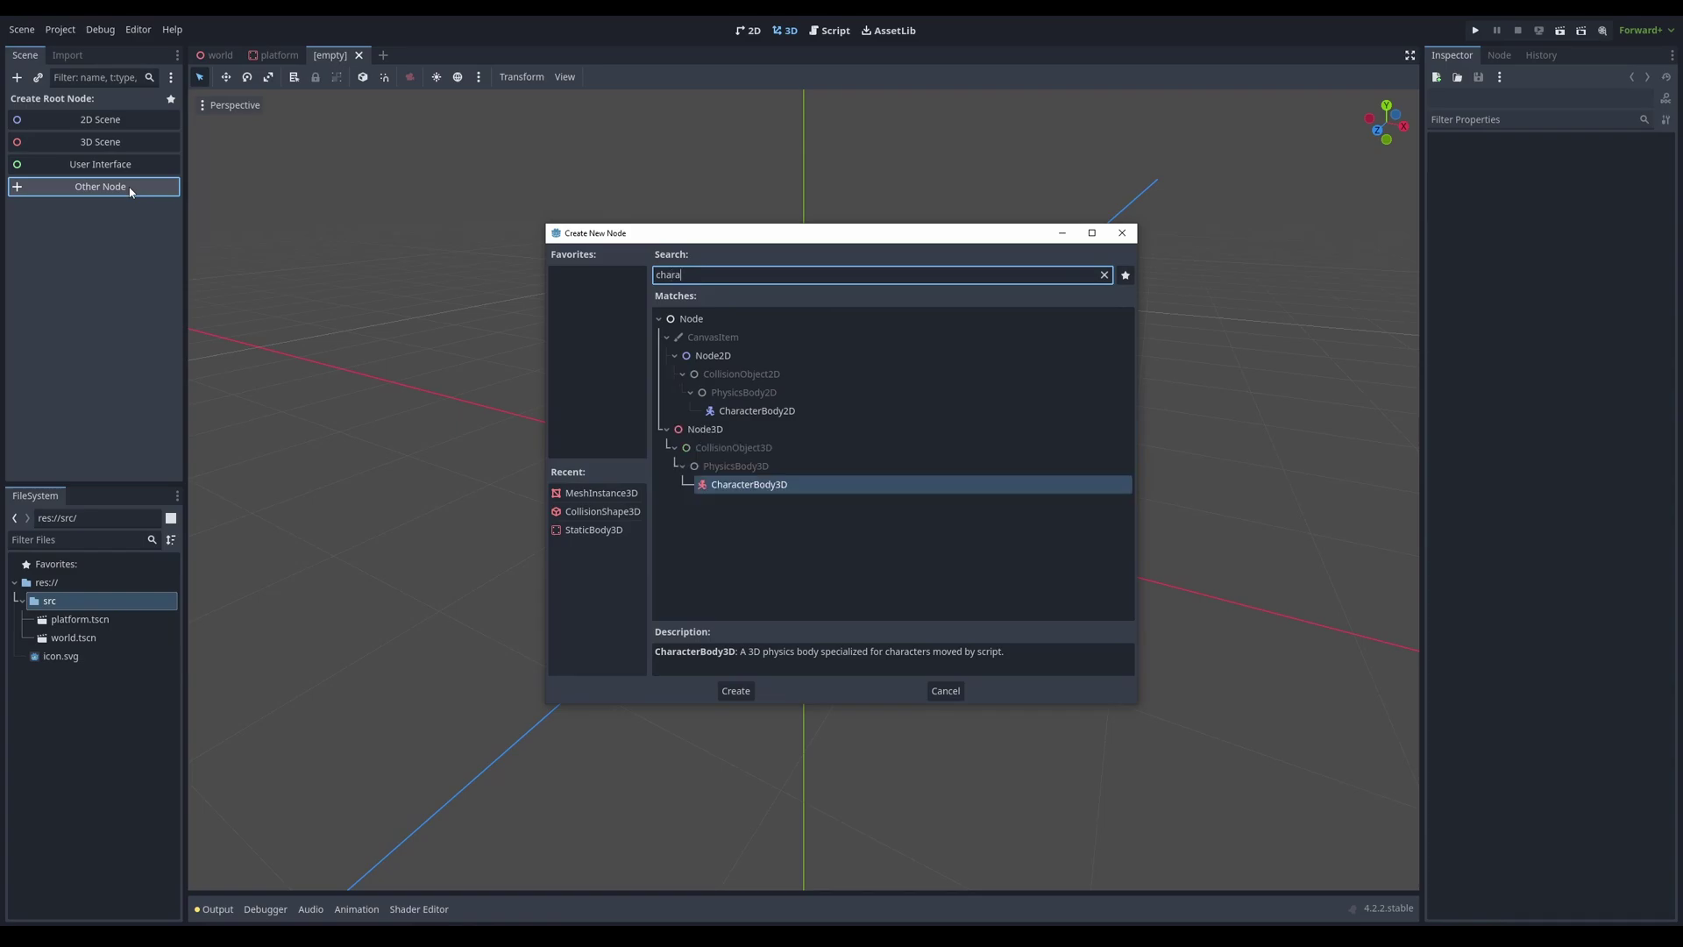
key("Return")
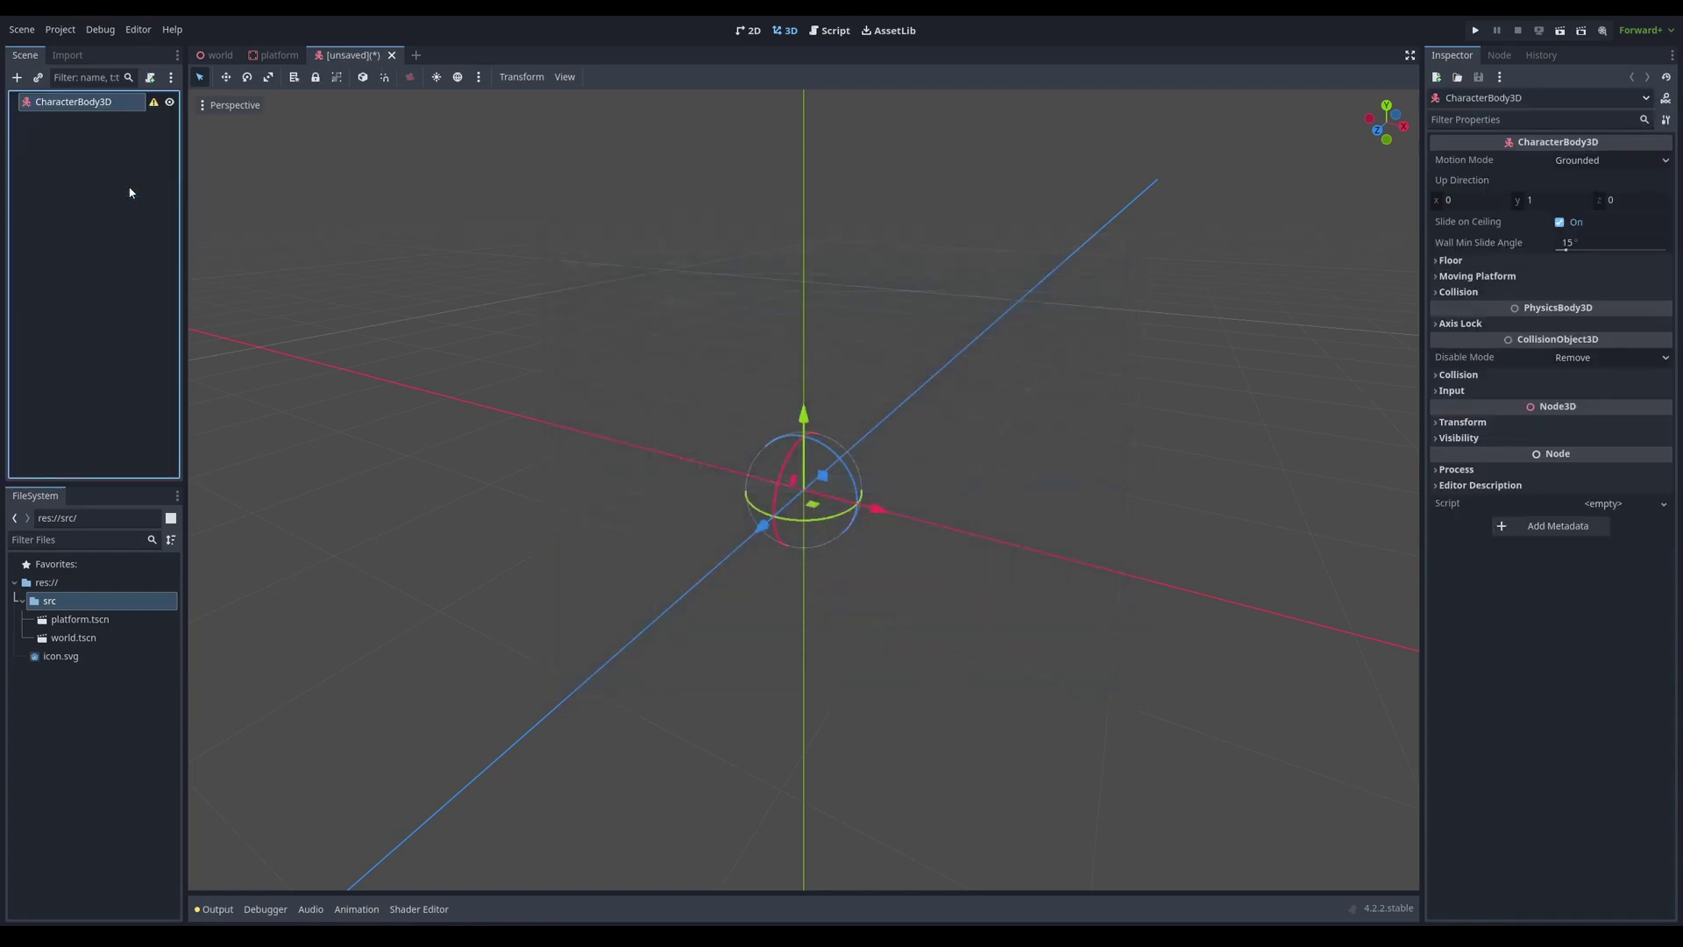
Add a CollisionShape3D child to the CharacterBody3D and give it a new SphereShape3D
key("ctrl+a")
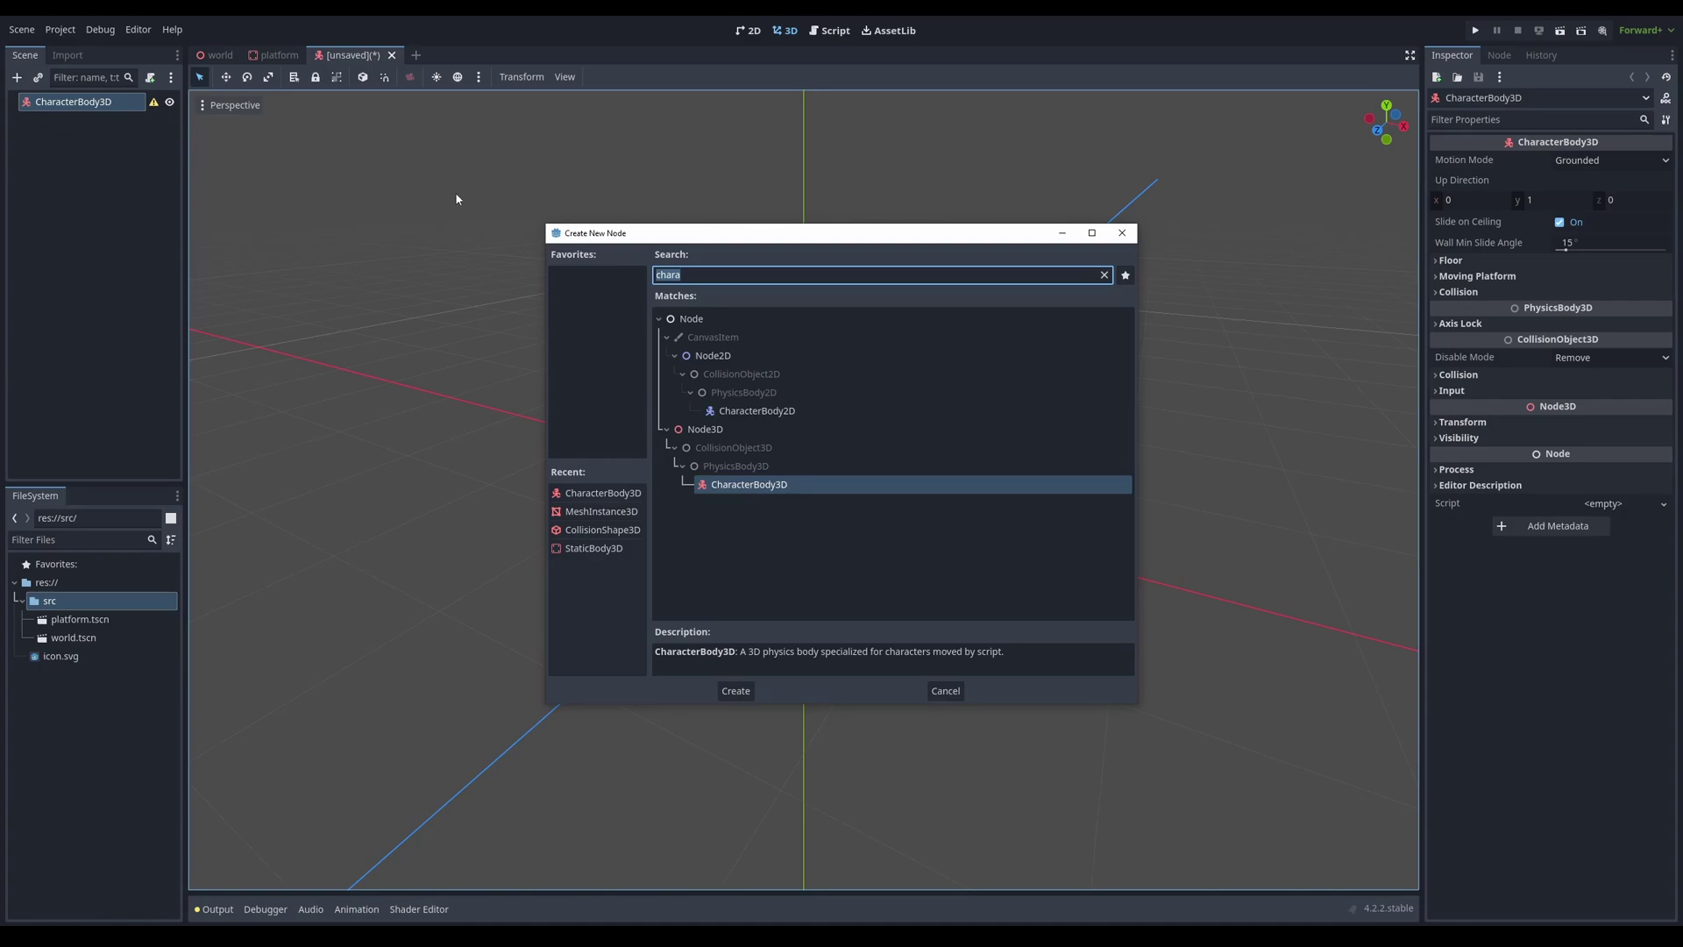
key("BackSpace")
type("collis")
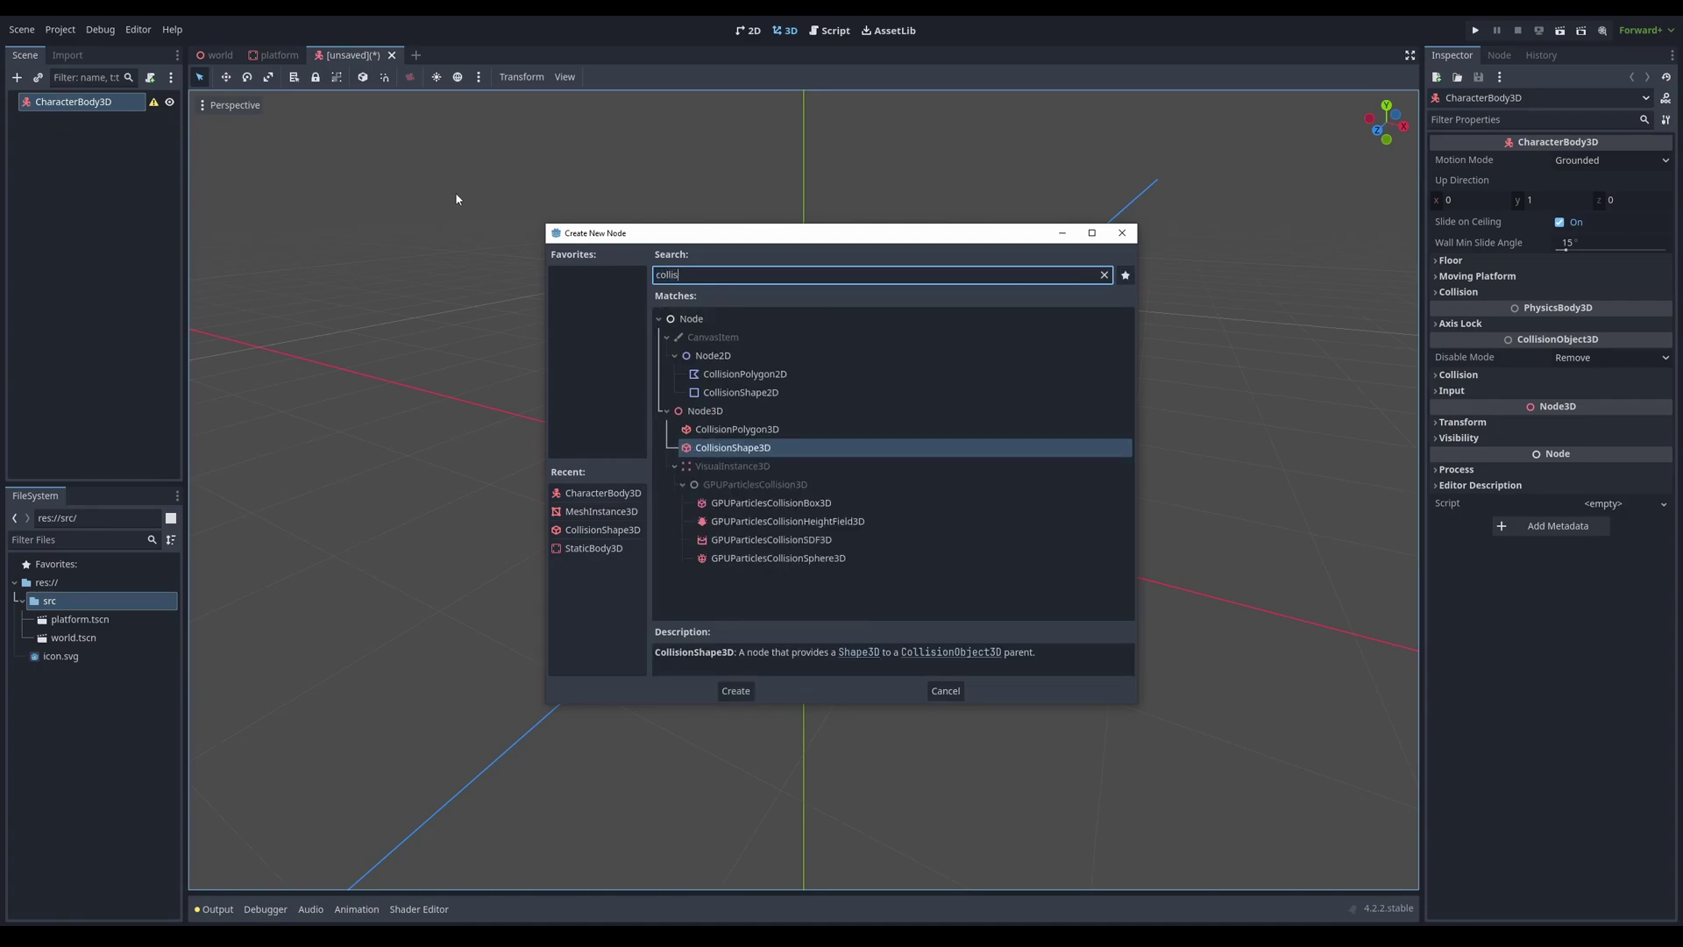
key("Return")
left_click(1604, 161)
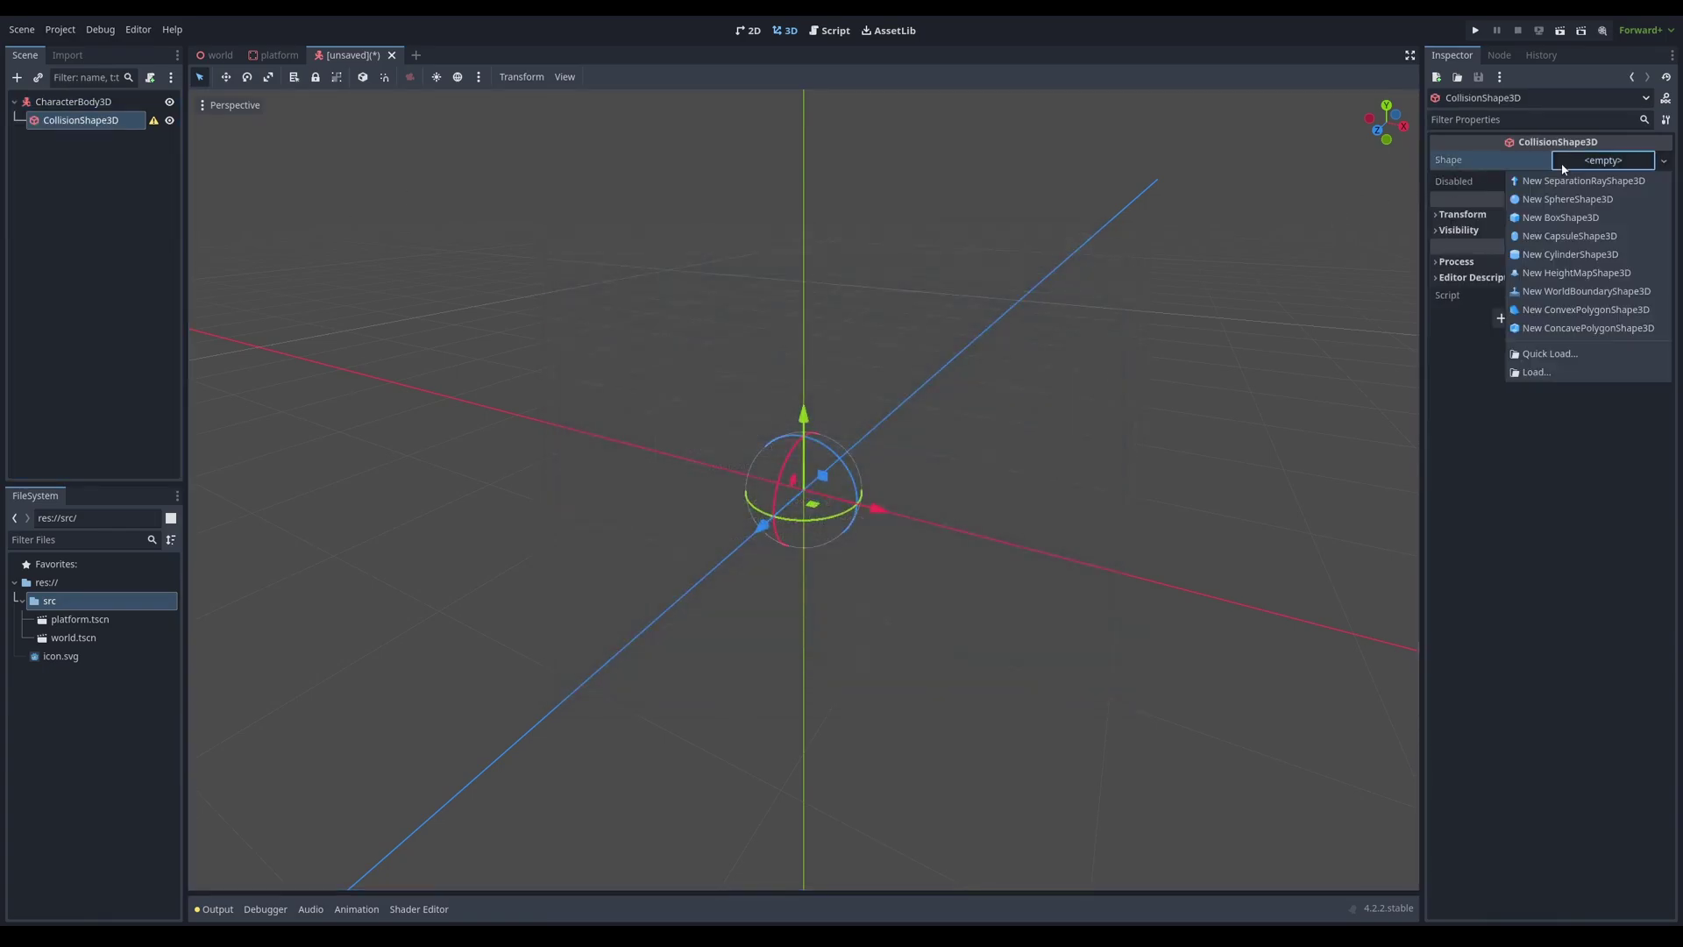
left_click(1569, 198)
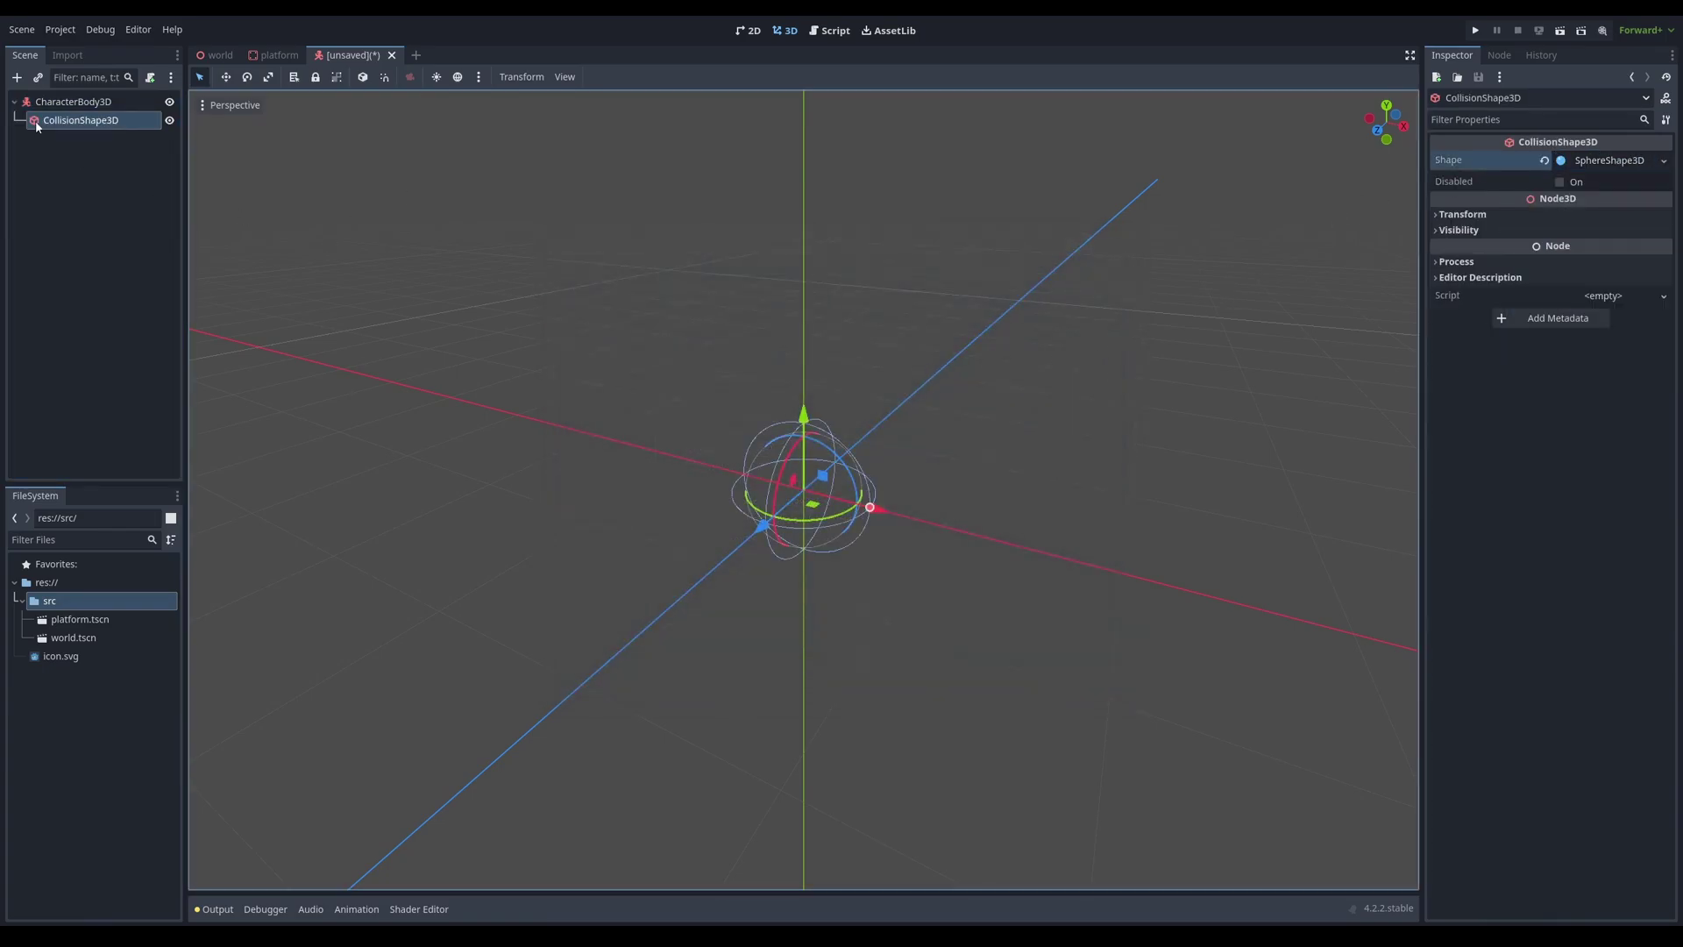
Add a MeshInstance3D child to the CharacterBody3D and assign it a new SphereMesh
left_click(51, 102)
key("ctrl+a")
type("mesh")
key("Return")
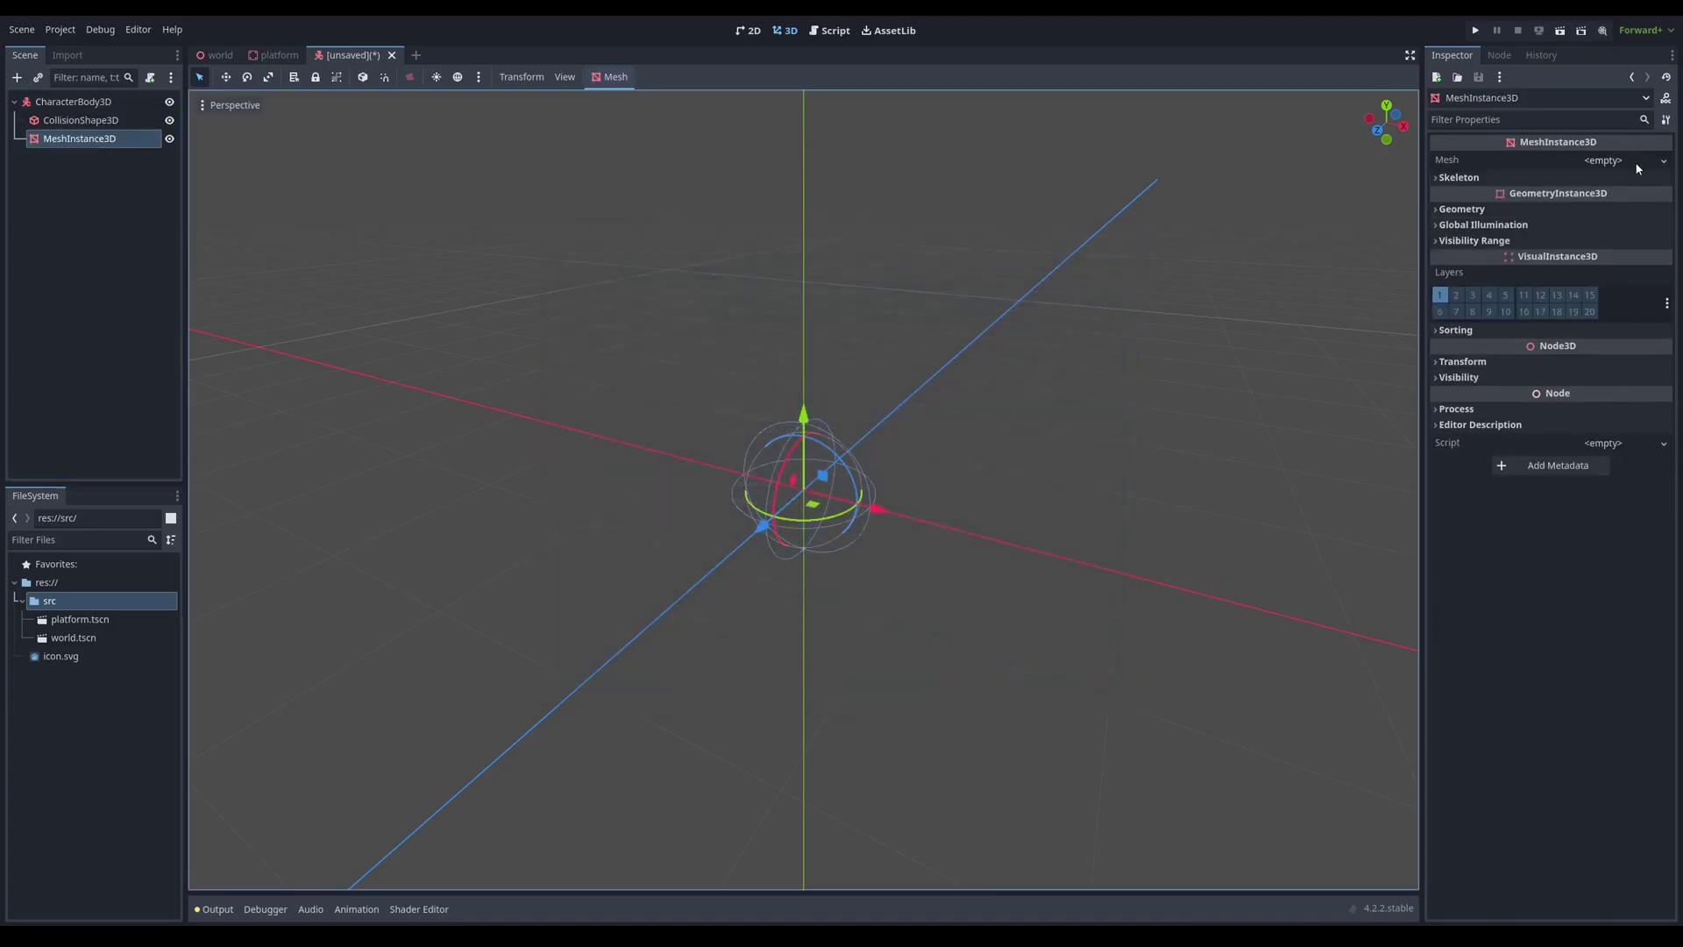
left_click(1635, 164)
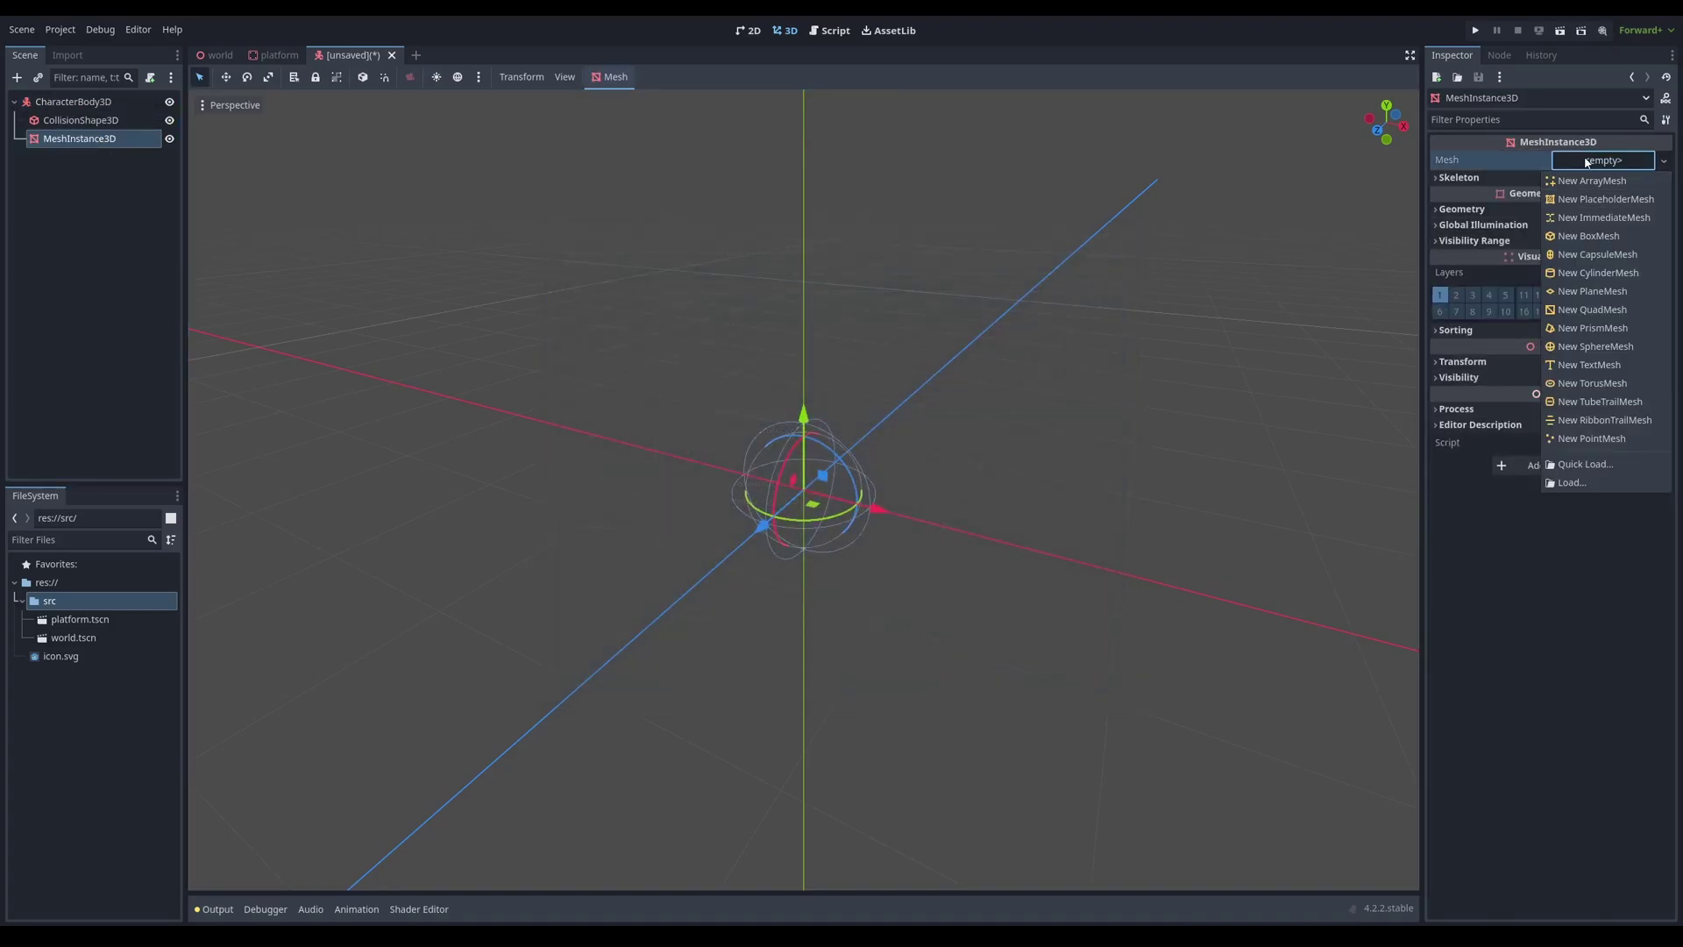
left_click(1582, 348)
left_click(846, 361)
Rename the CharacterBody3D root node to player and save the scene as player.tscn in the src folder
key("ctrl+s")
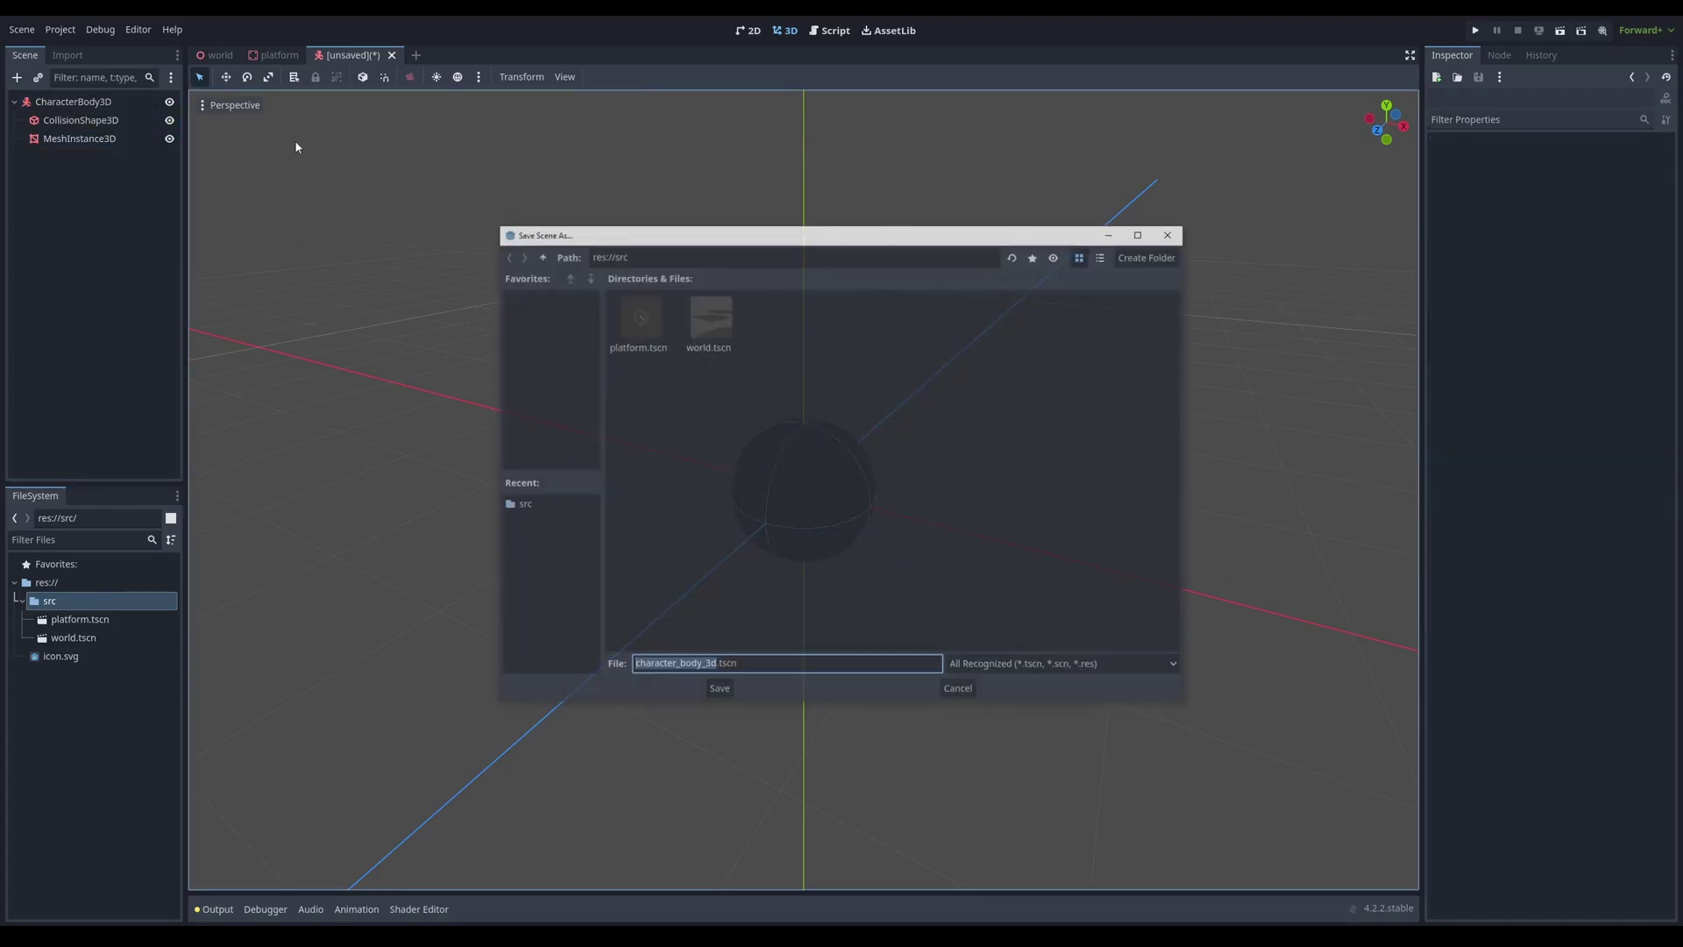
key("Escape")
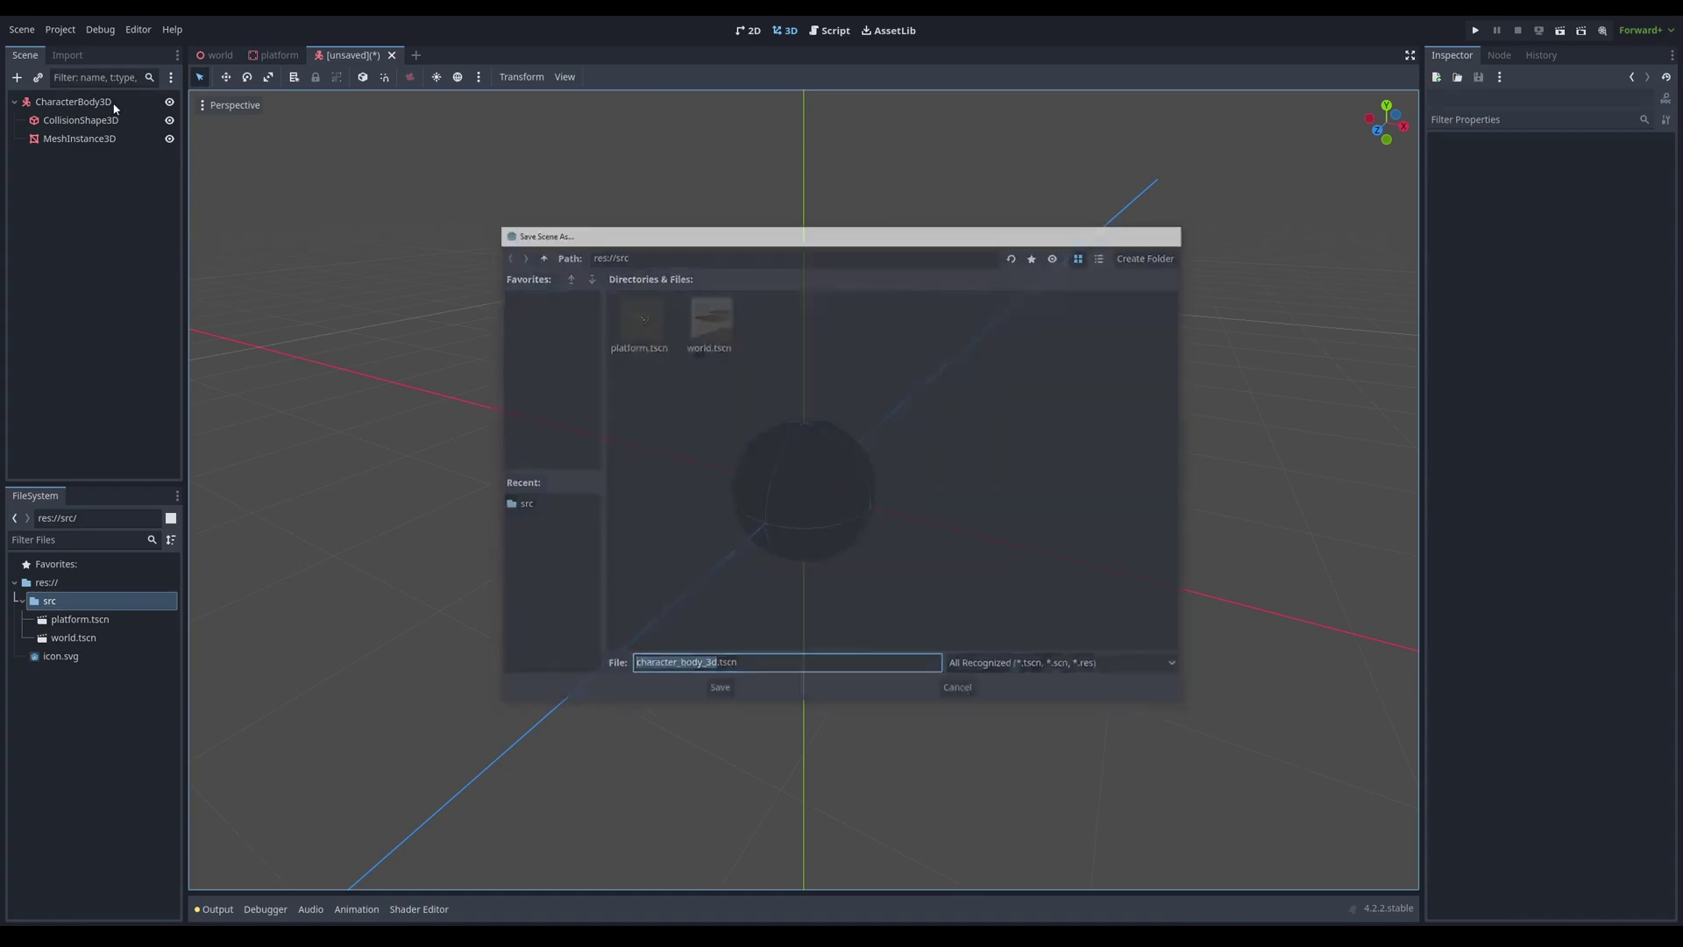
left_click(120, 118)
left_click(104, 100)
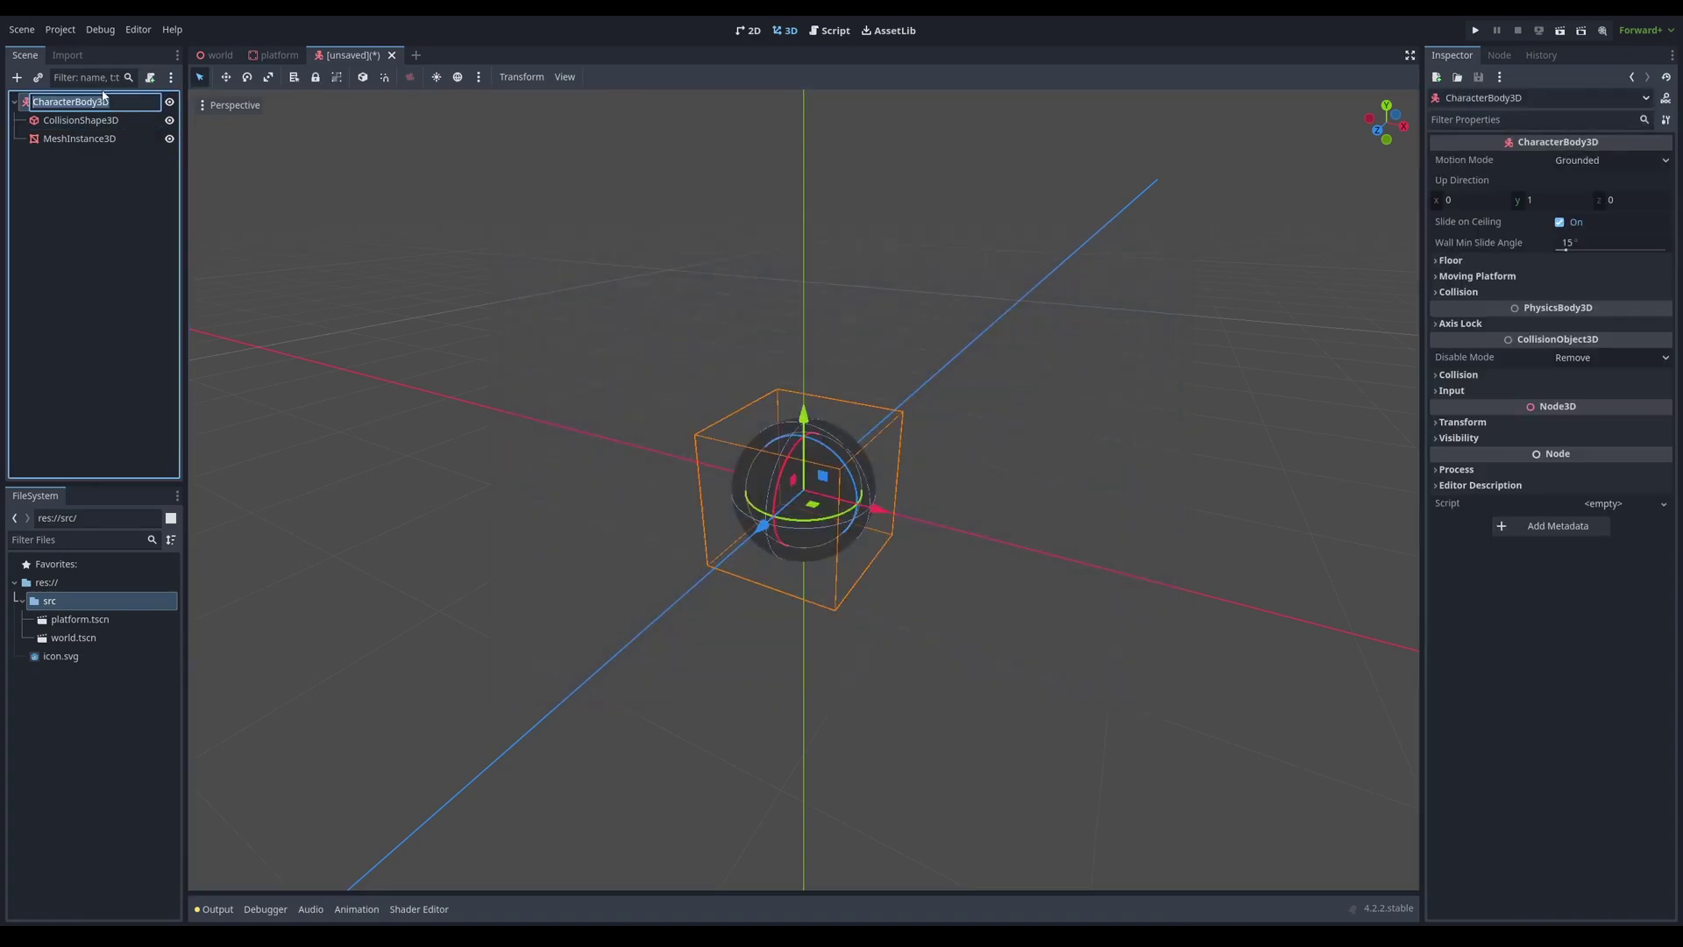
left_click(104, 100)
type("player")
key("Return")
key("ctrl+s")
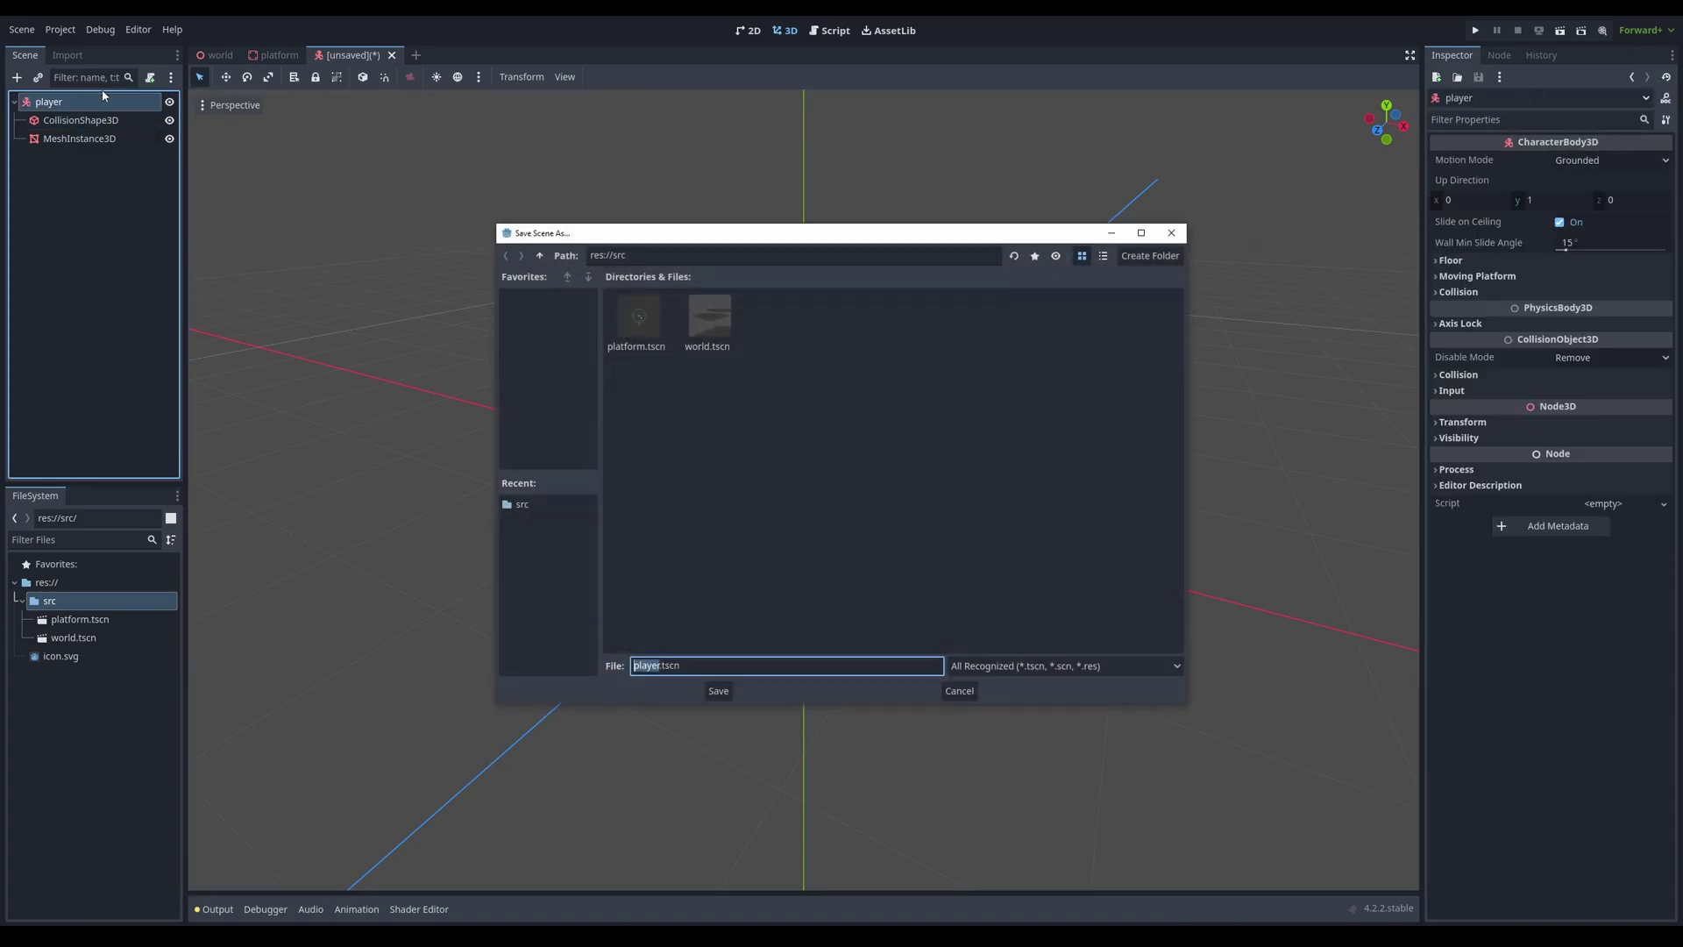
left_click(721, 685)
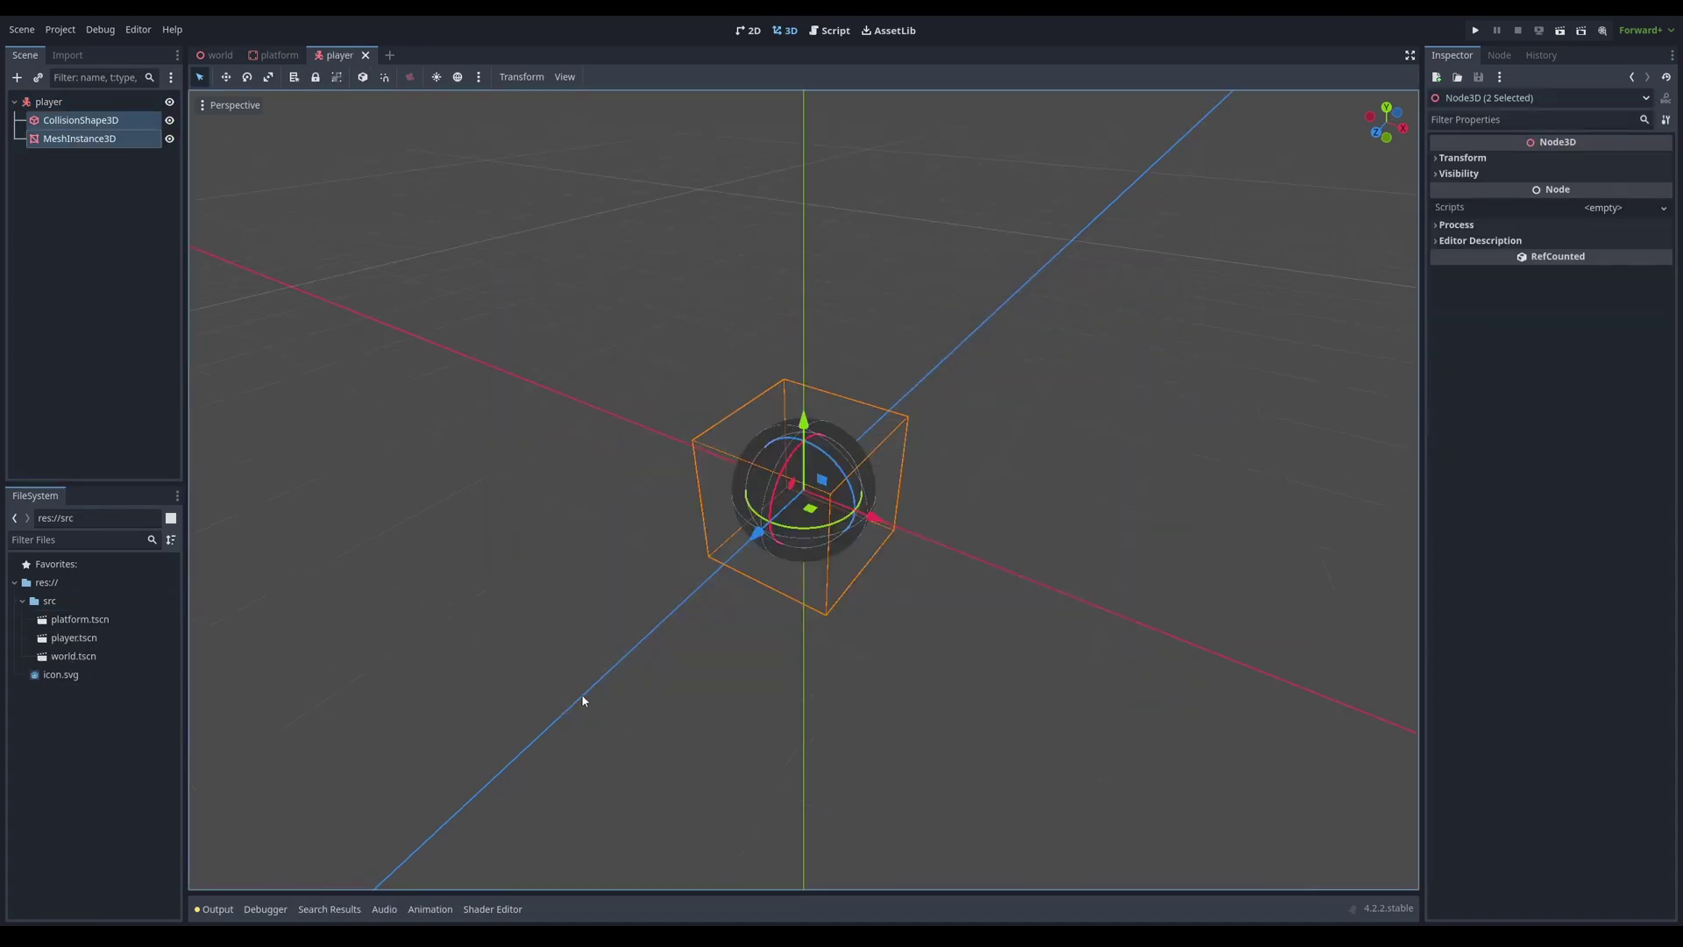
Attach a new GDScript, res://src/player.gd, to the player root using the CharacterBody3D: Basic Movement template
left_click(101, 101)
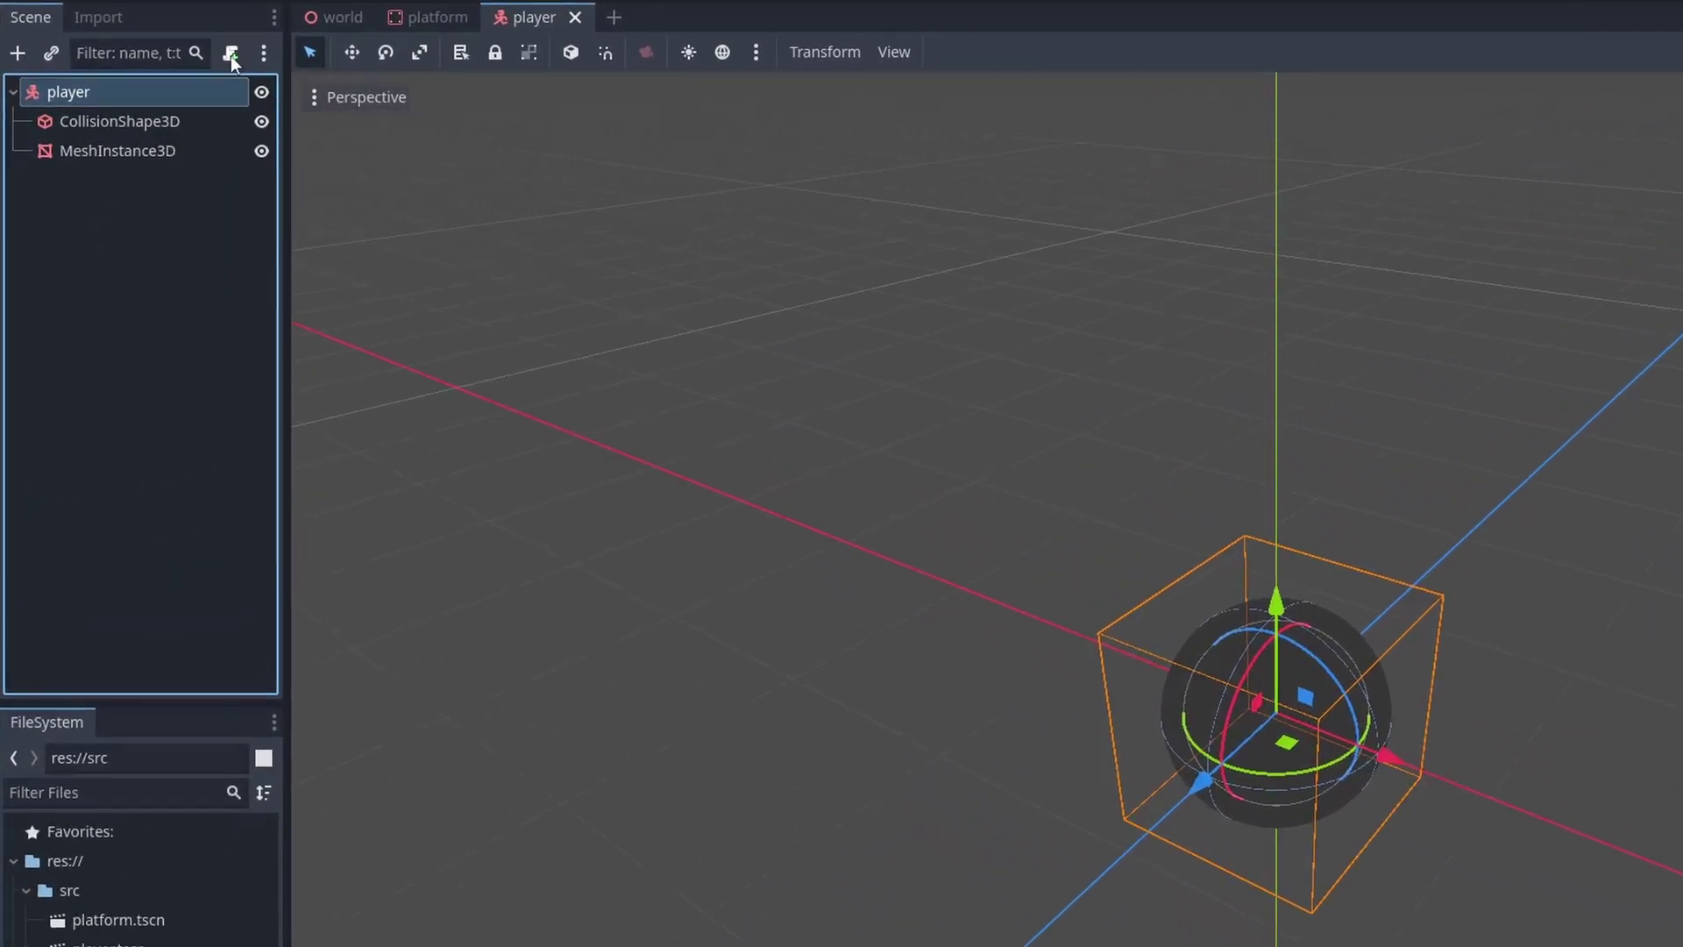
left_click(231, 54)
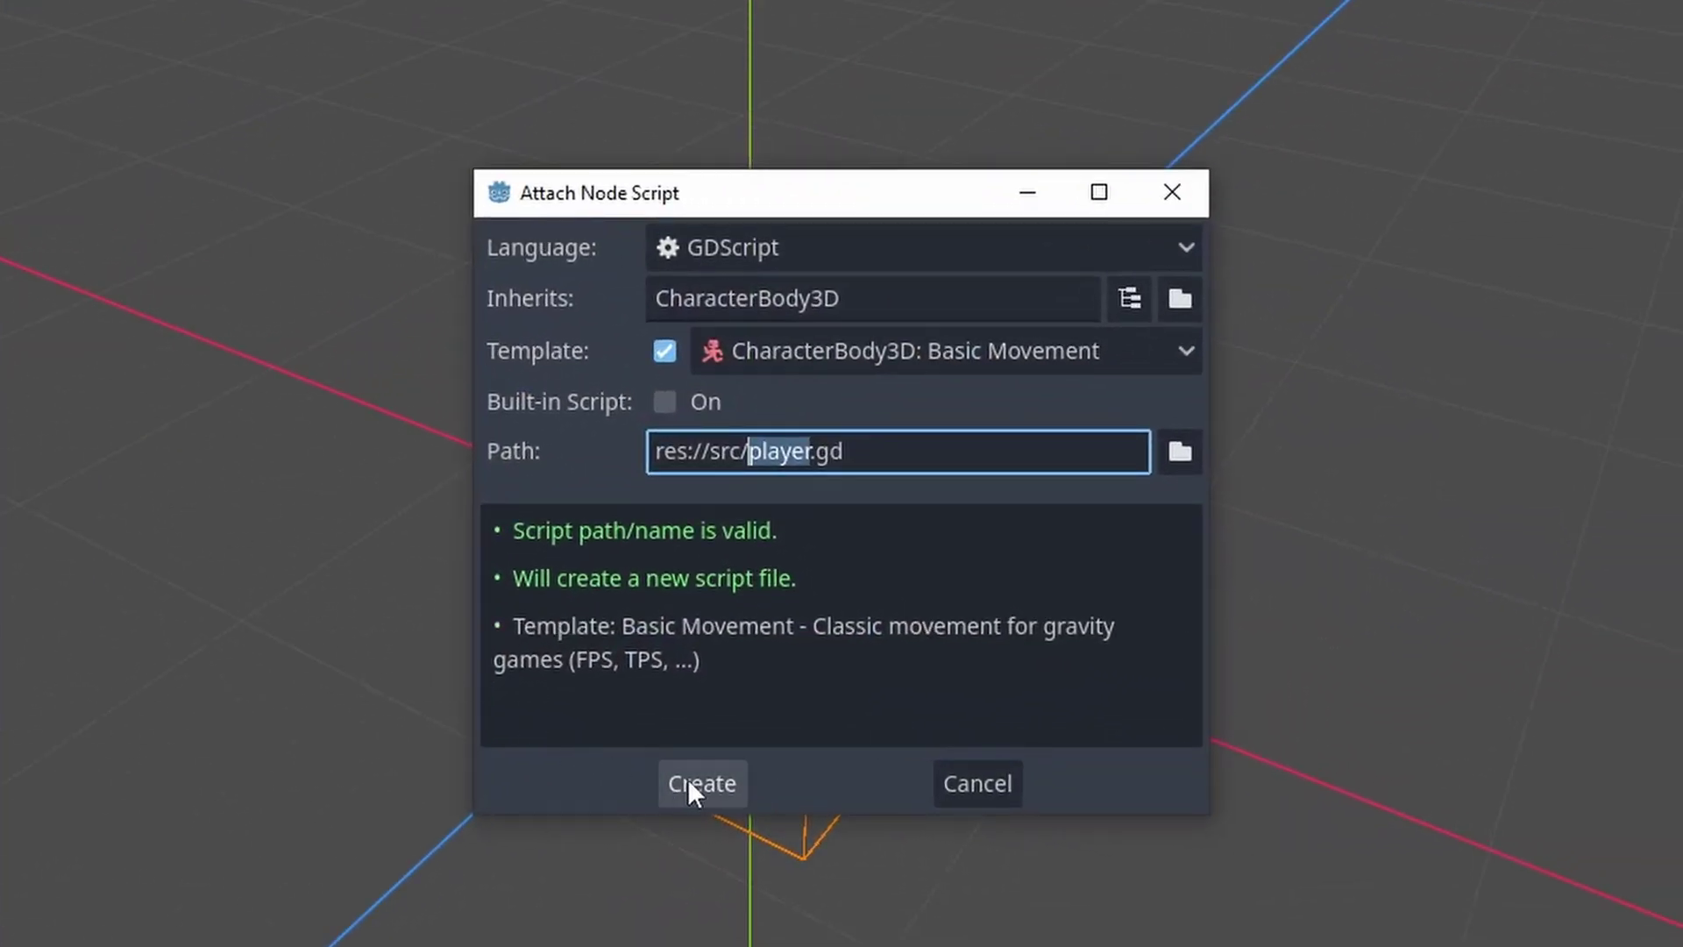
left_click(751, 298)
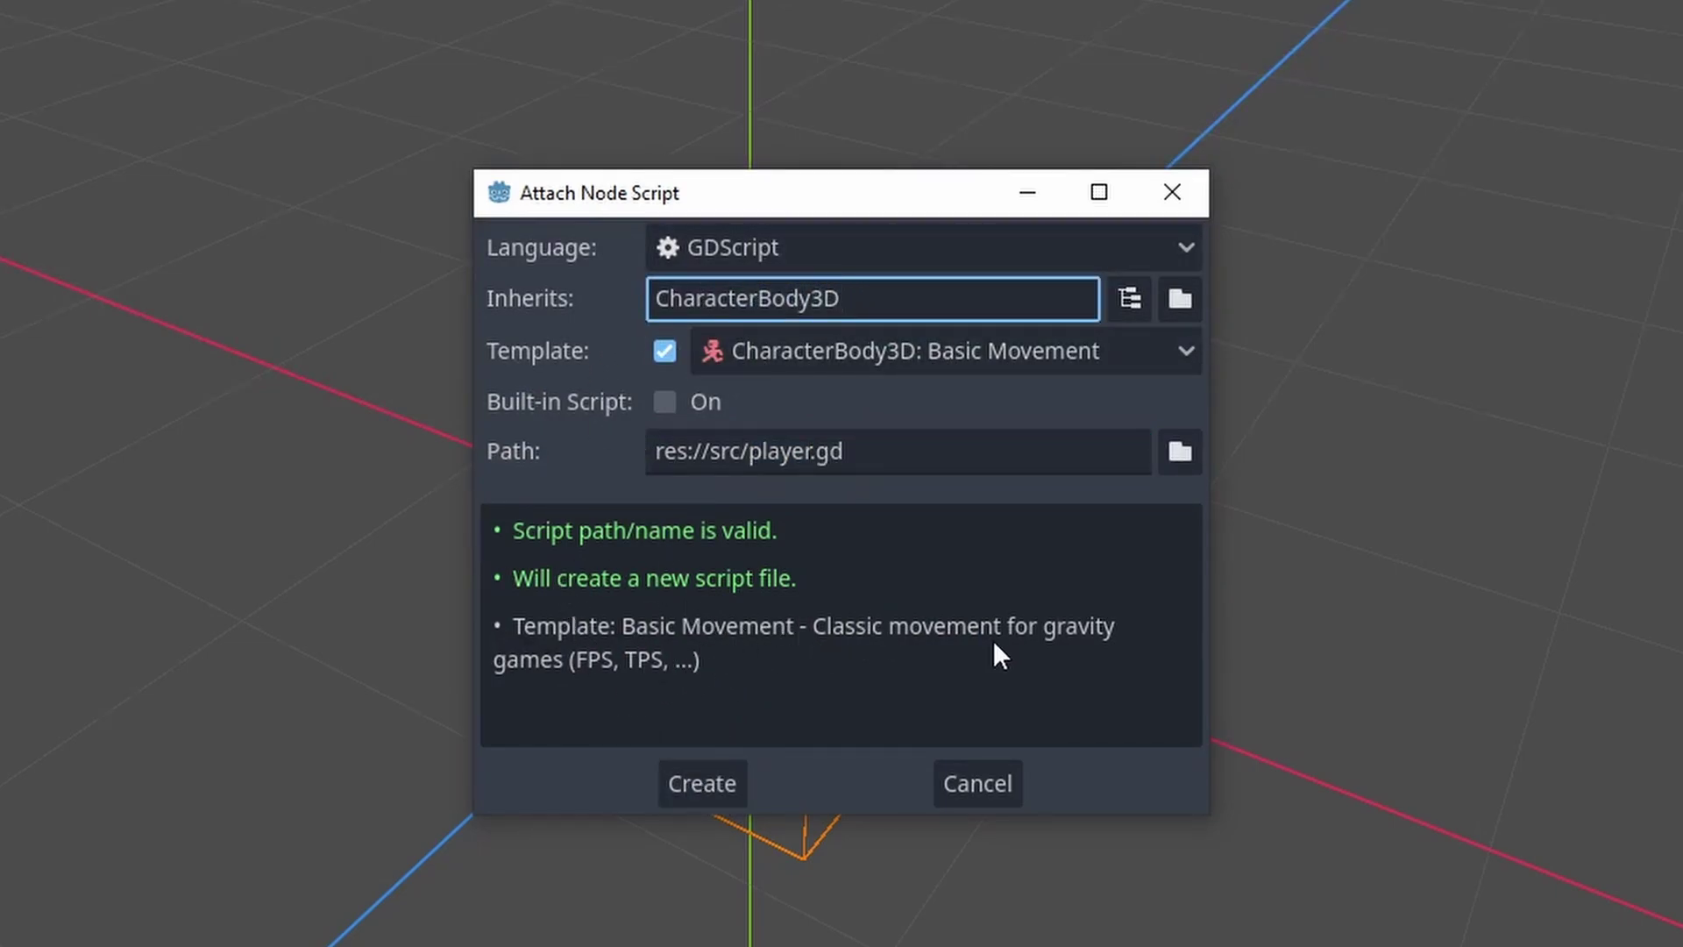
left_click(712, 776)
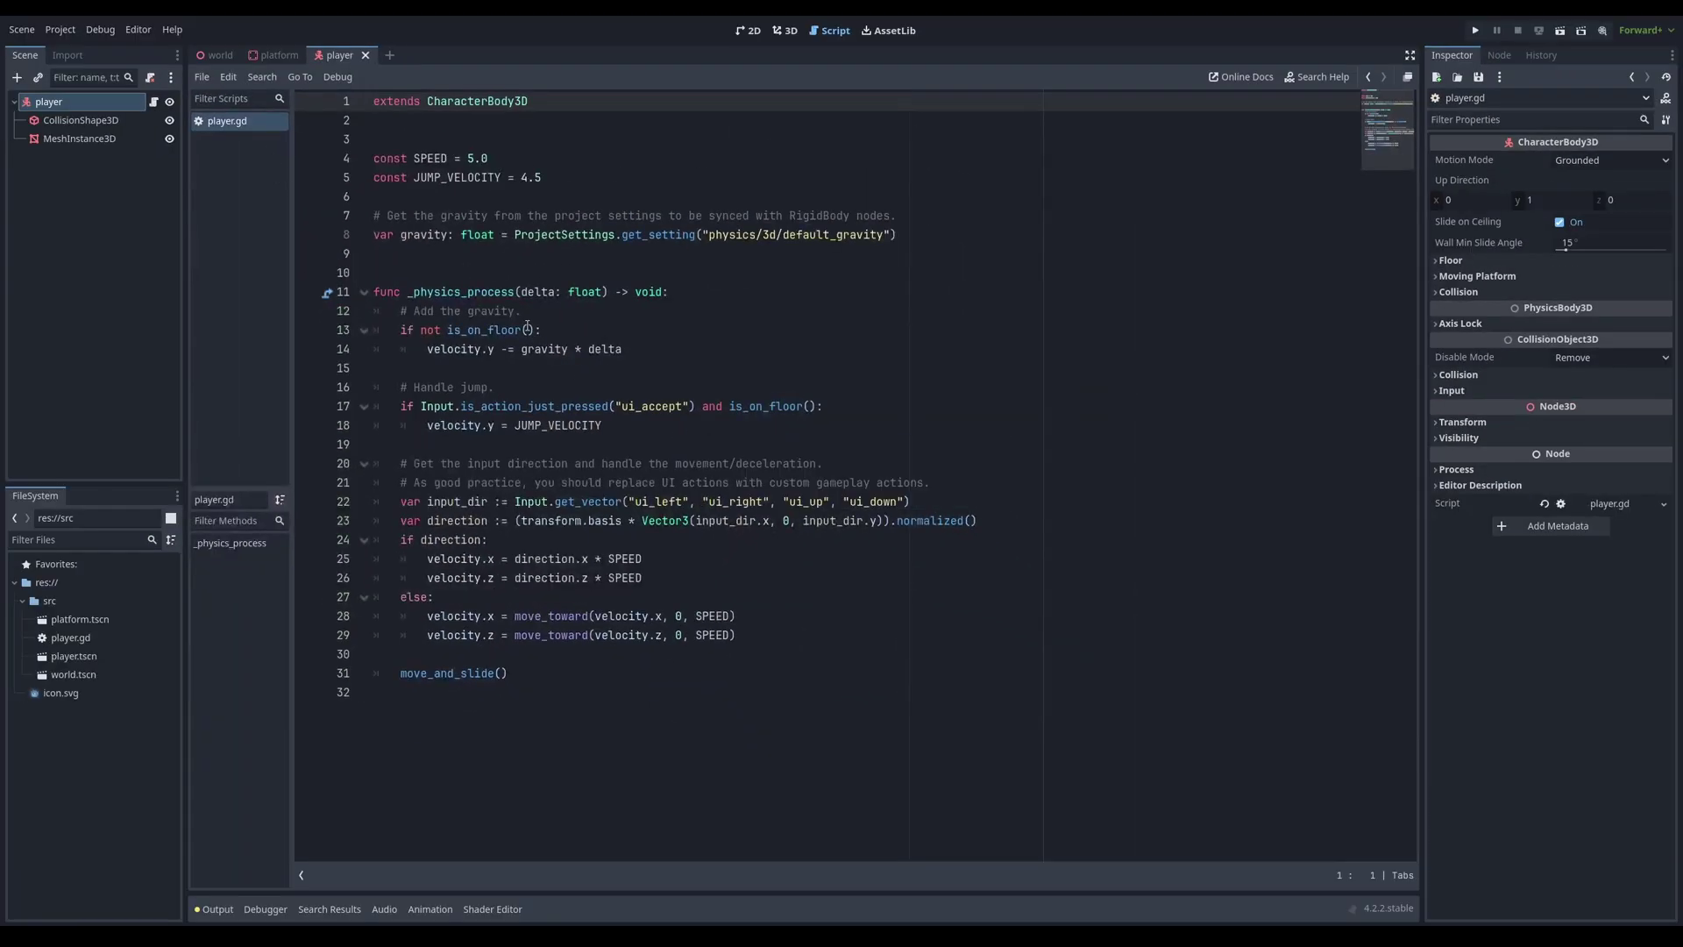
left_click_drag(572, 255, 739, 804)
left_click(740, 804)
Return to the world scene in the 3D workspace and instance player.tscn under the world root
left_click(228, 56)
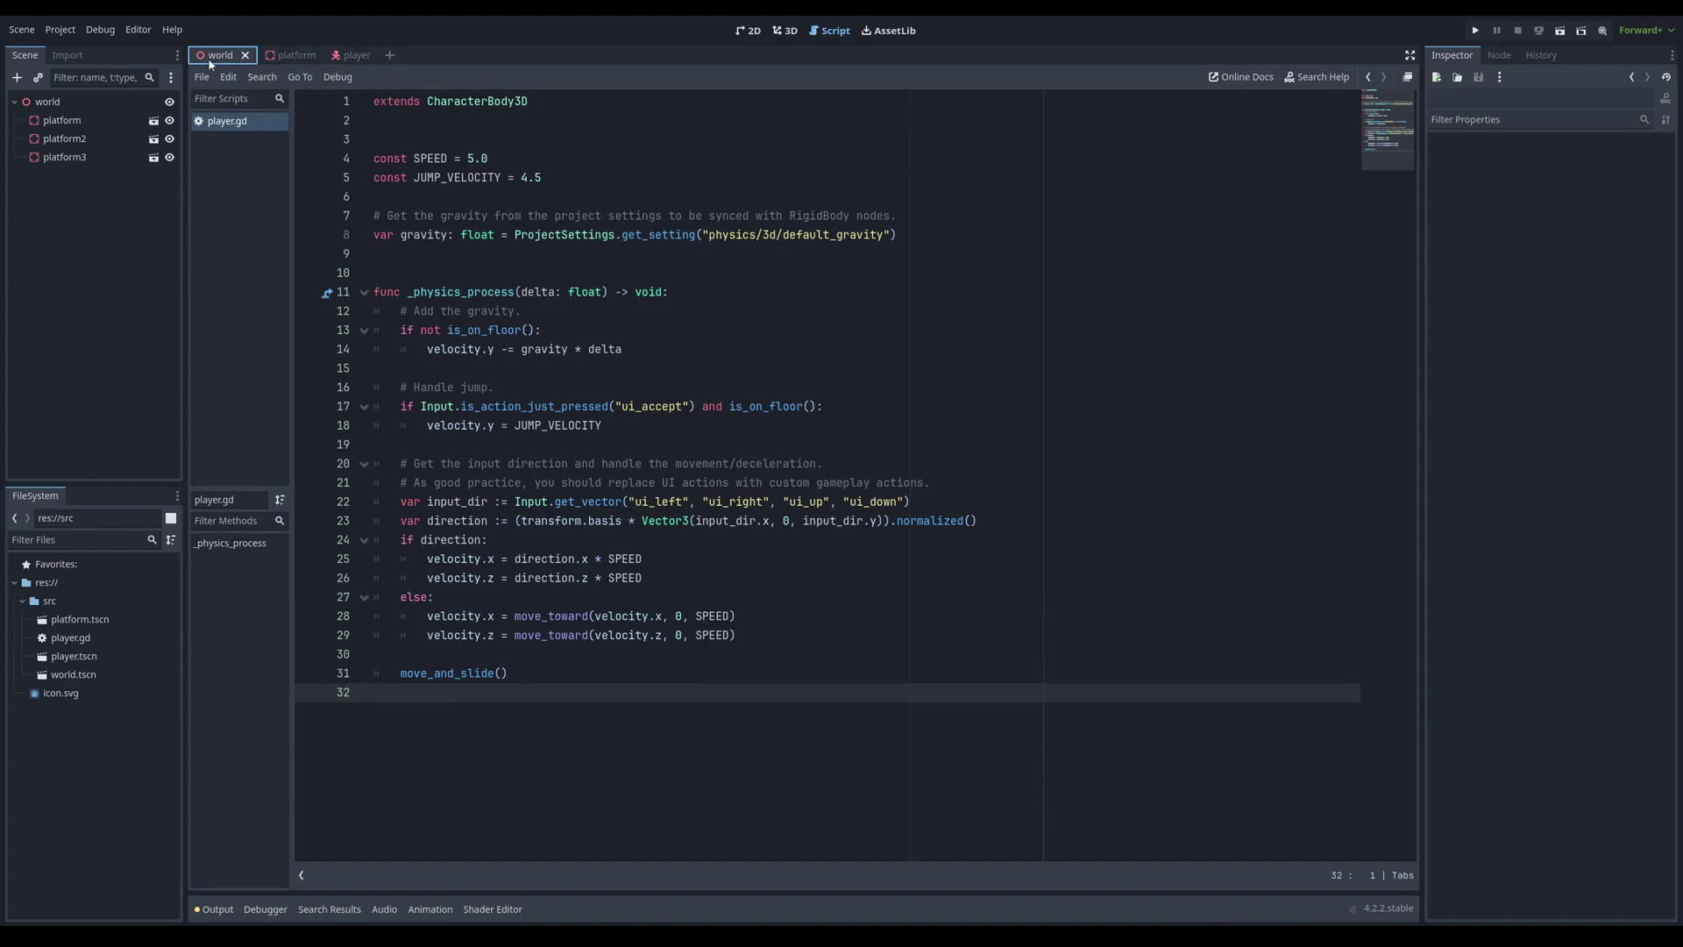
left_click(786, 33)
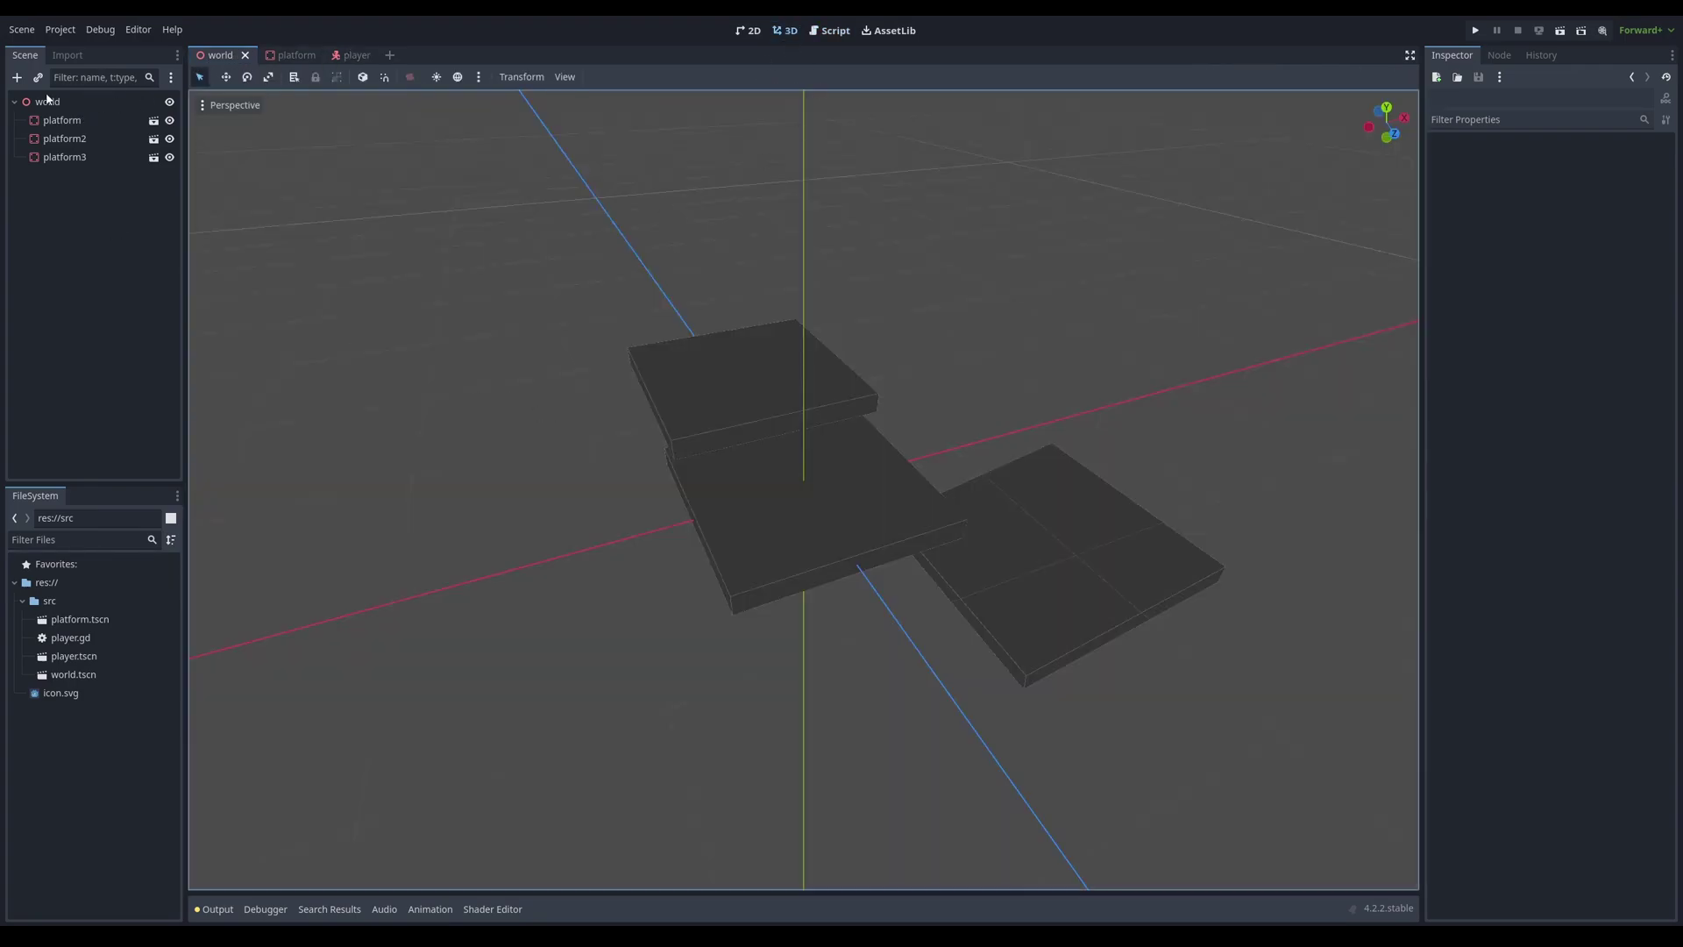
left_click(78, 100)
left_click(52, 51)
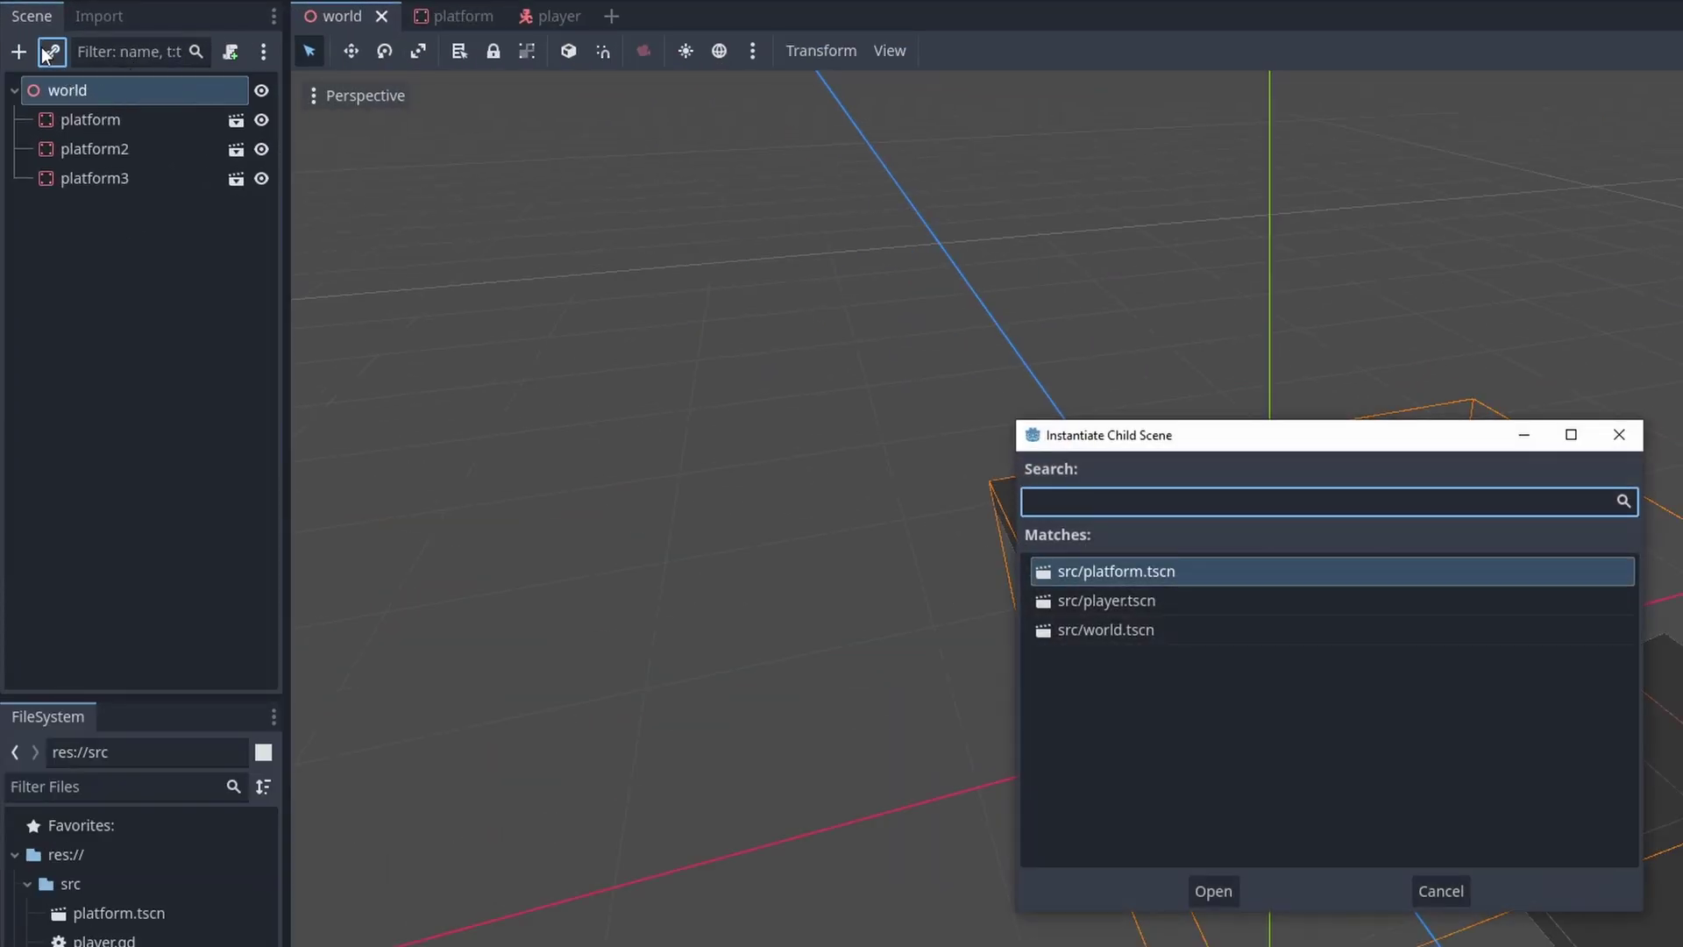
double_click(1138, 610)
Raise the player instance along Y above the middle platform and save the world scene
key("f")
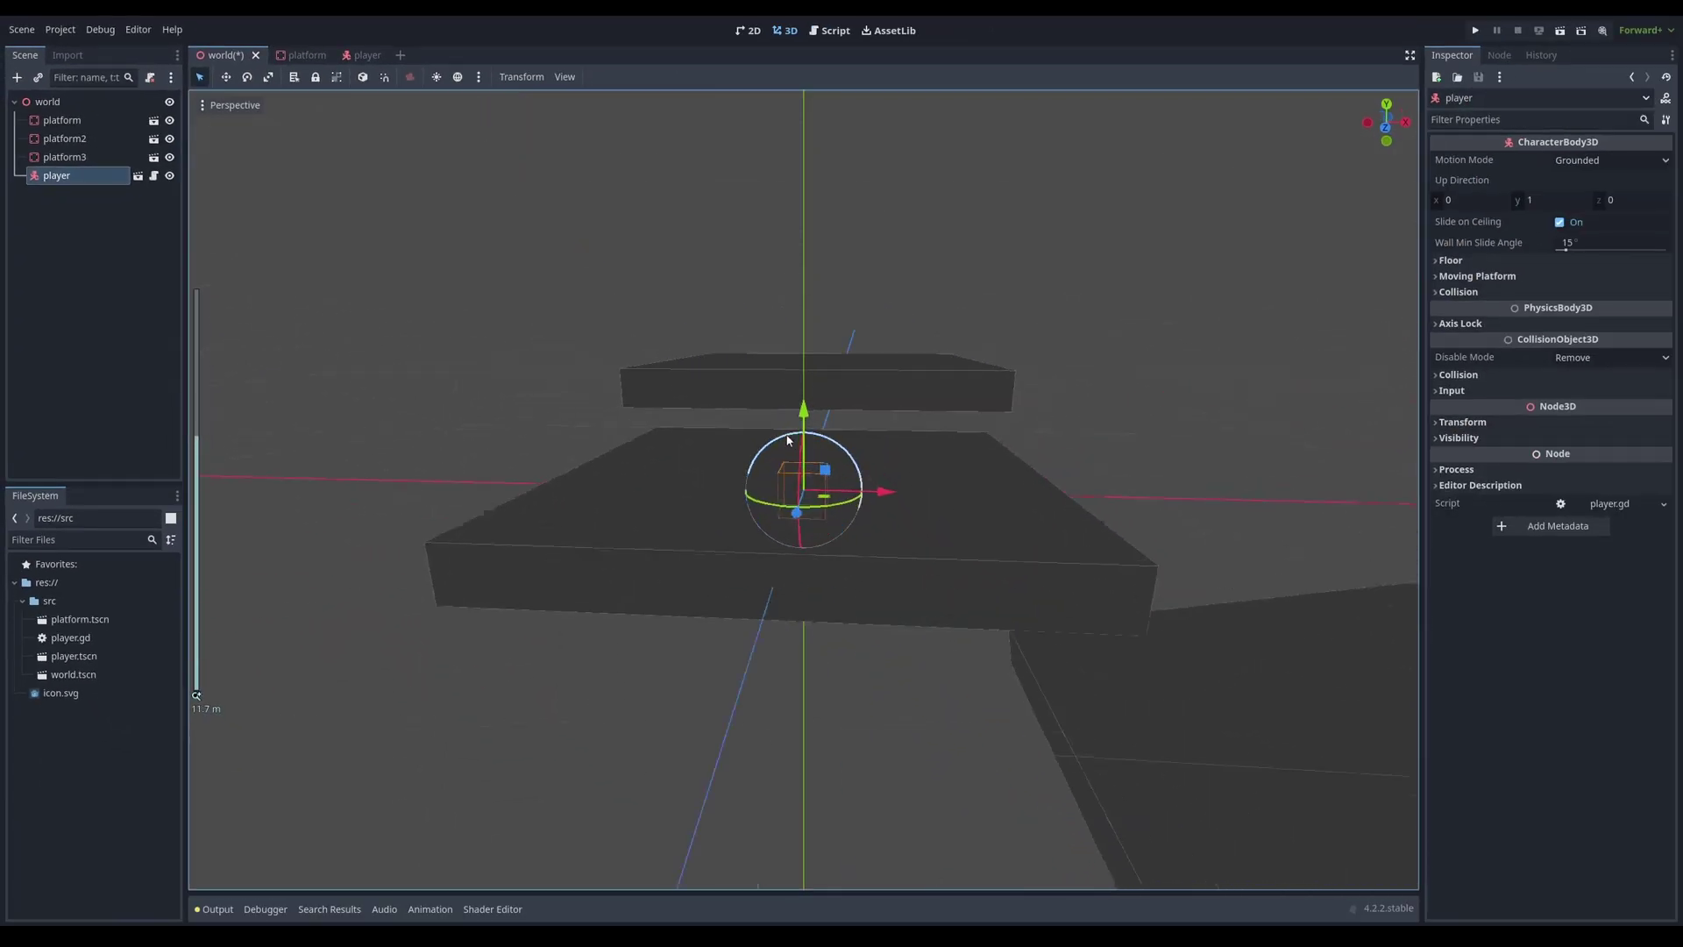
middle_click_drag(785, 438, 929, 491)
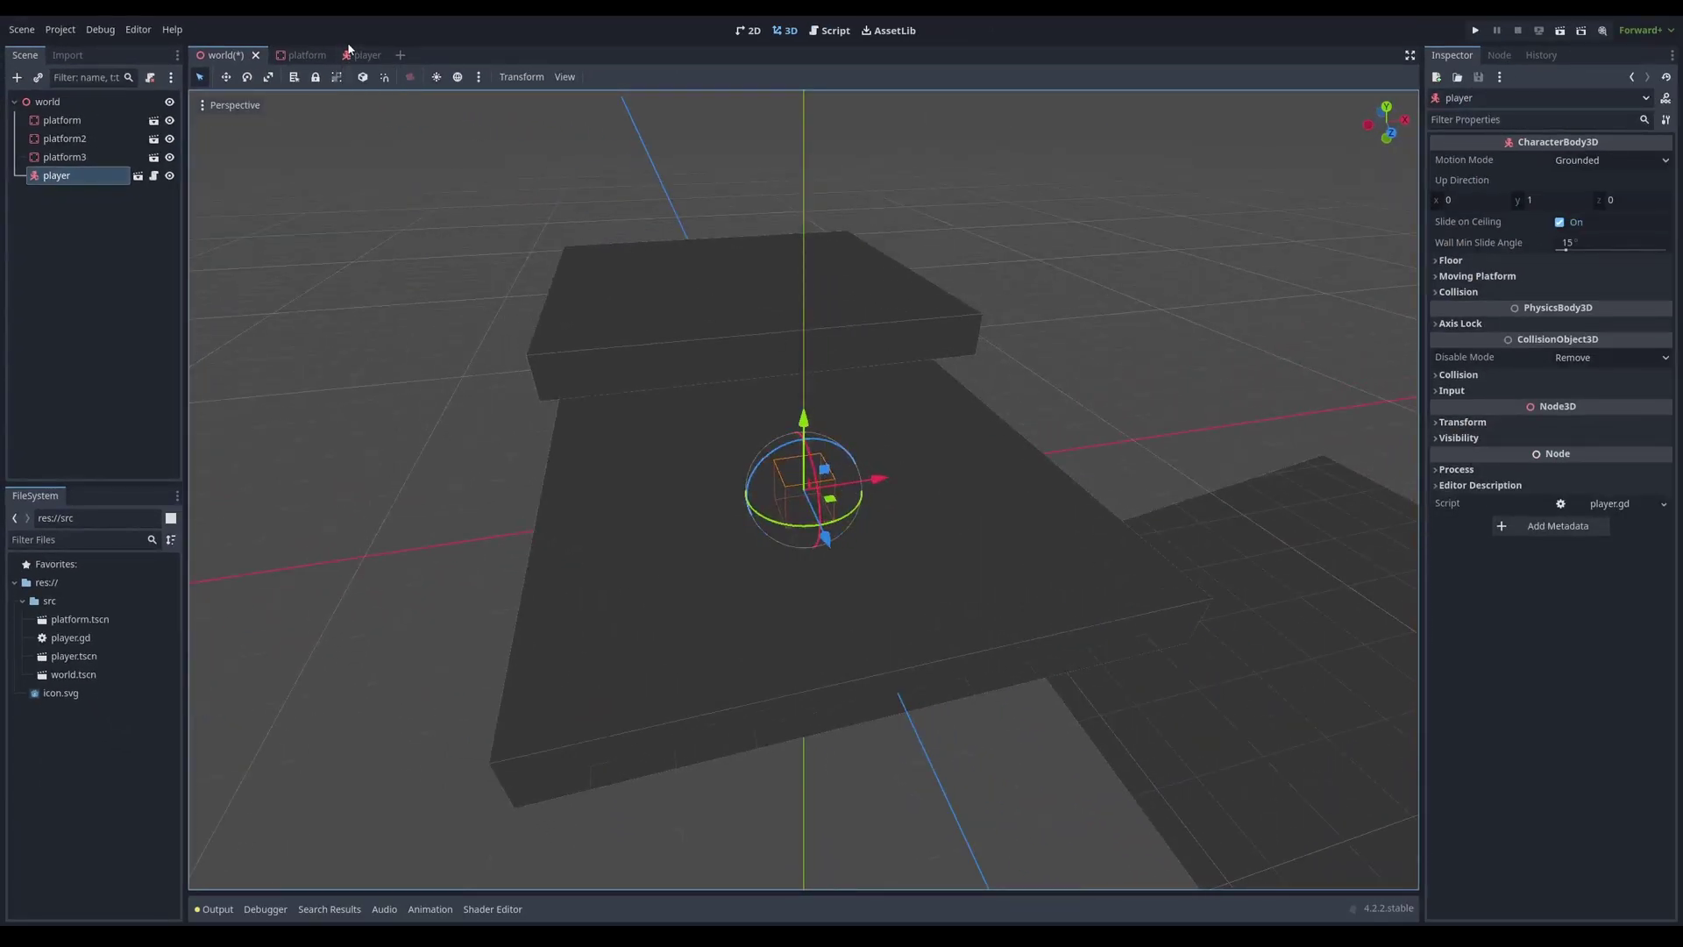
left_click_drag(803, 419, 805, 180)
left_click(1266, 237)
middle_click_drag(1048, 272, 1166, 323)
key("ctrl+s")
scroll(858, 352, "down", 2)
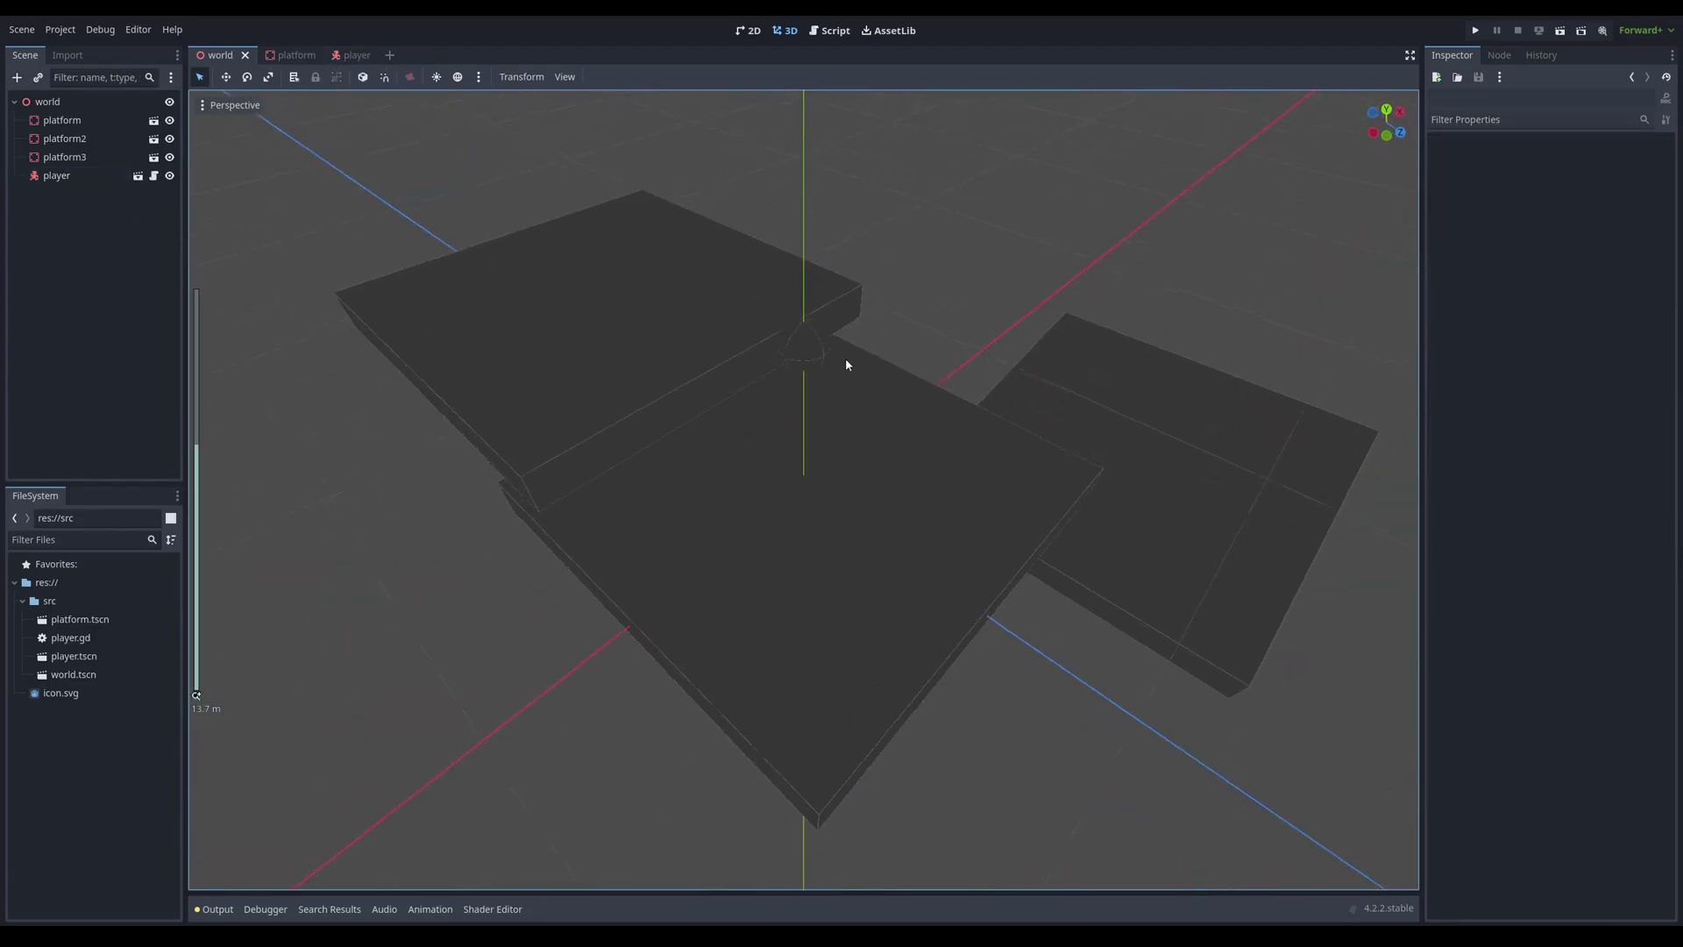
middle_click_drag(847, 358, 856, 347)
Open the player scene and add a Camera3D as a child of the player root
left_click(153, 175)
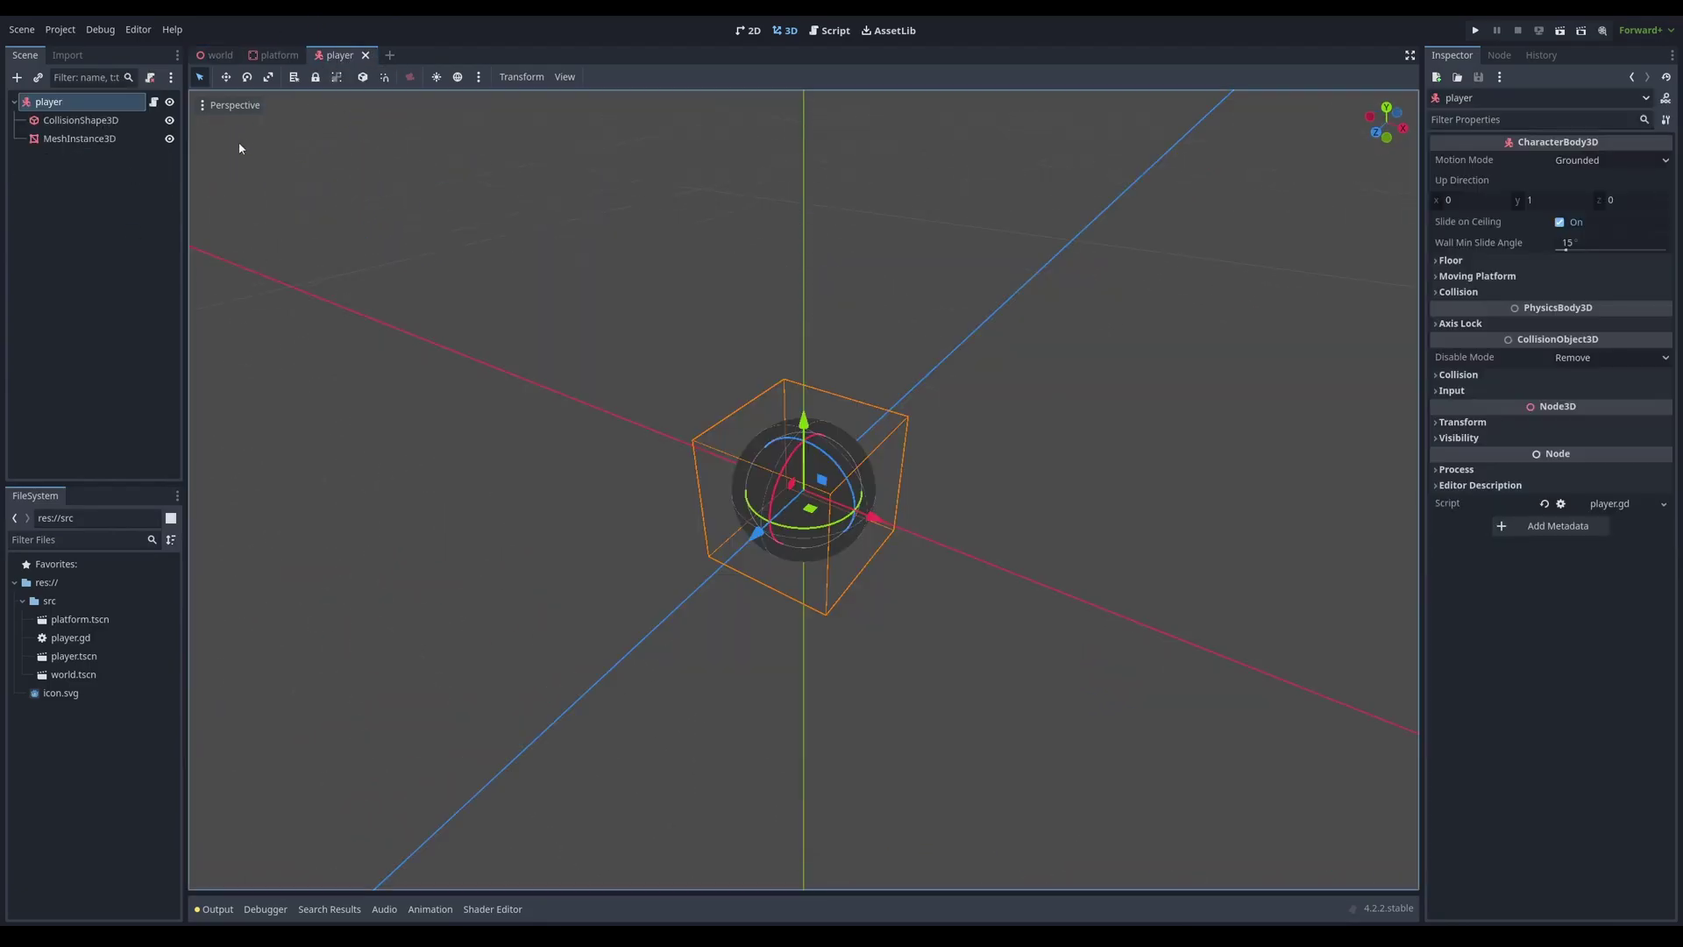
left_click(38, 78)
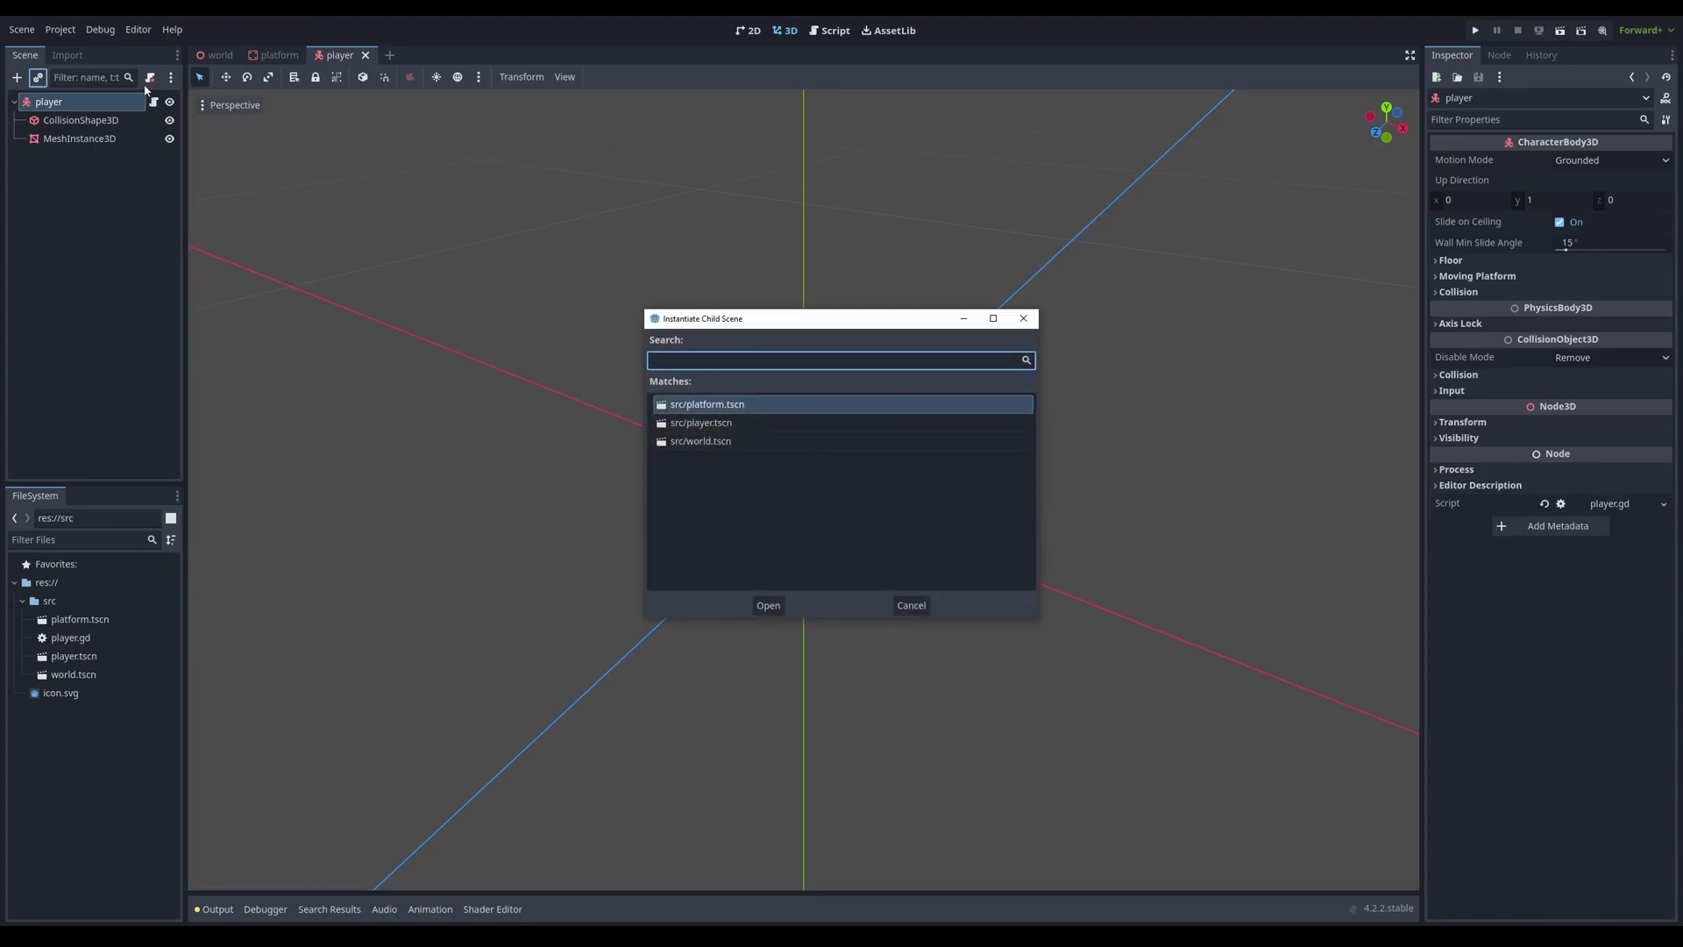
key("Escape")
left_click(15, 76)
type("ca")
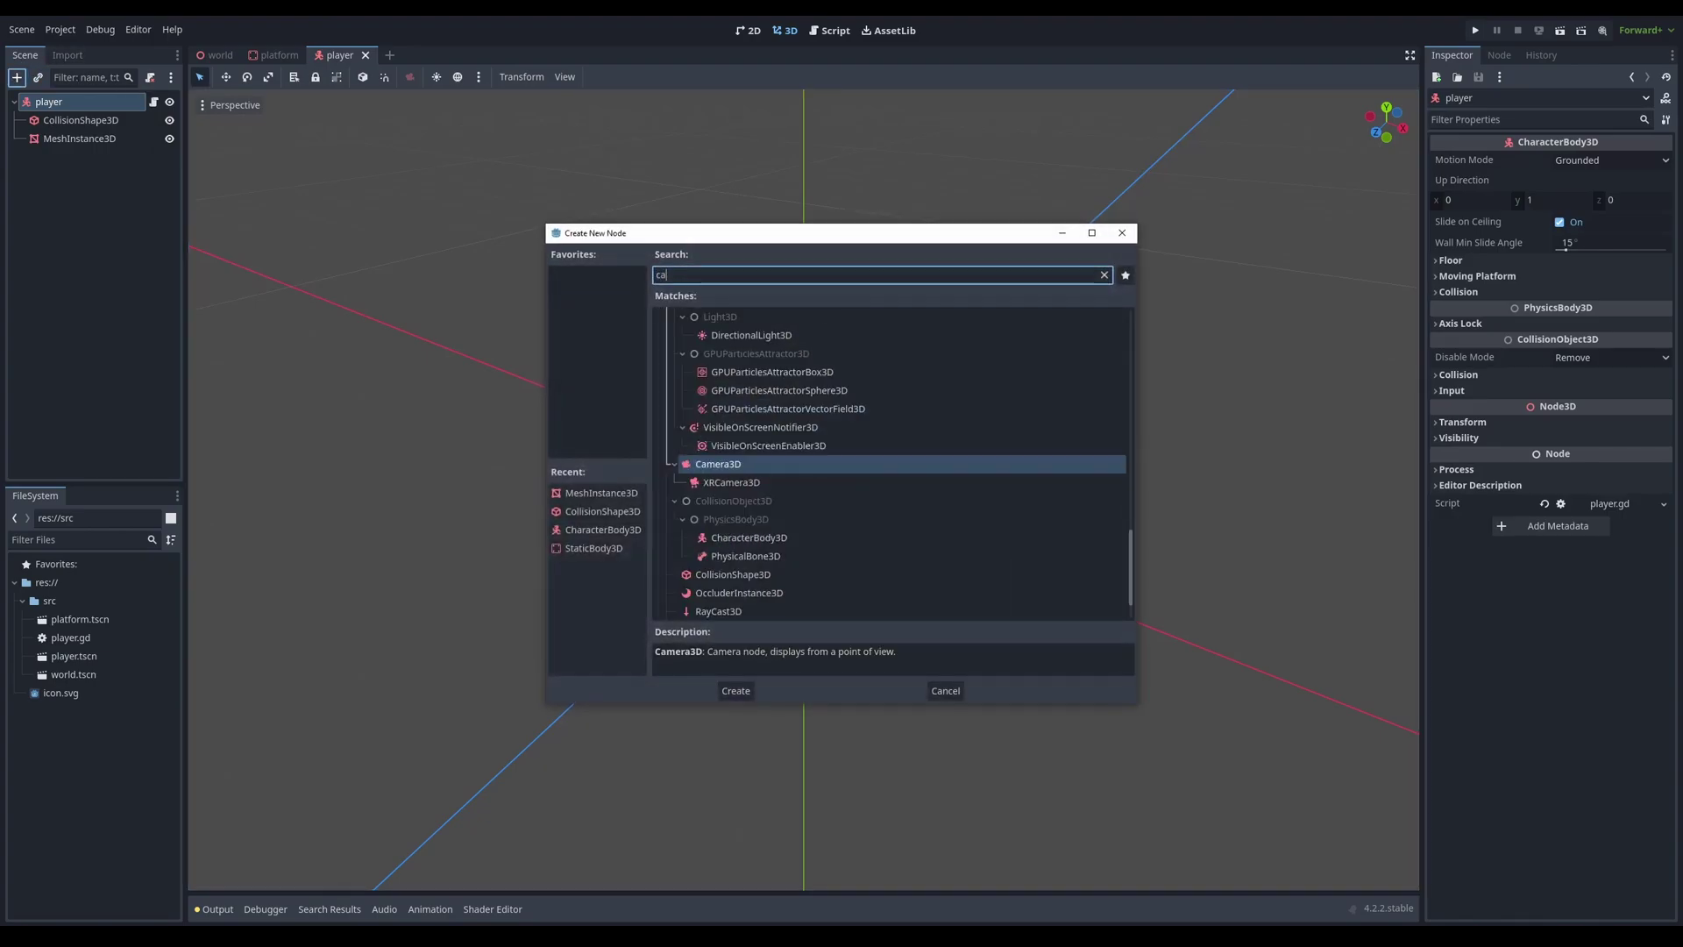
key("Return")
Move the Camera3D back along Z and up so that it sits behind and above the player sphere
scroll(1040, 460, "down", 14)
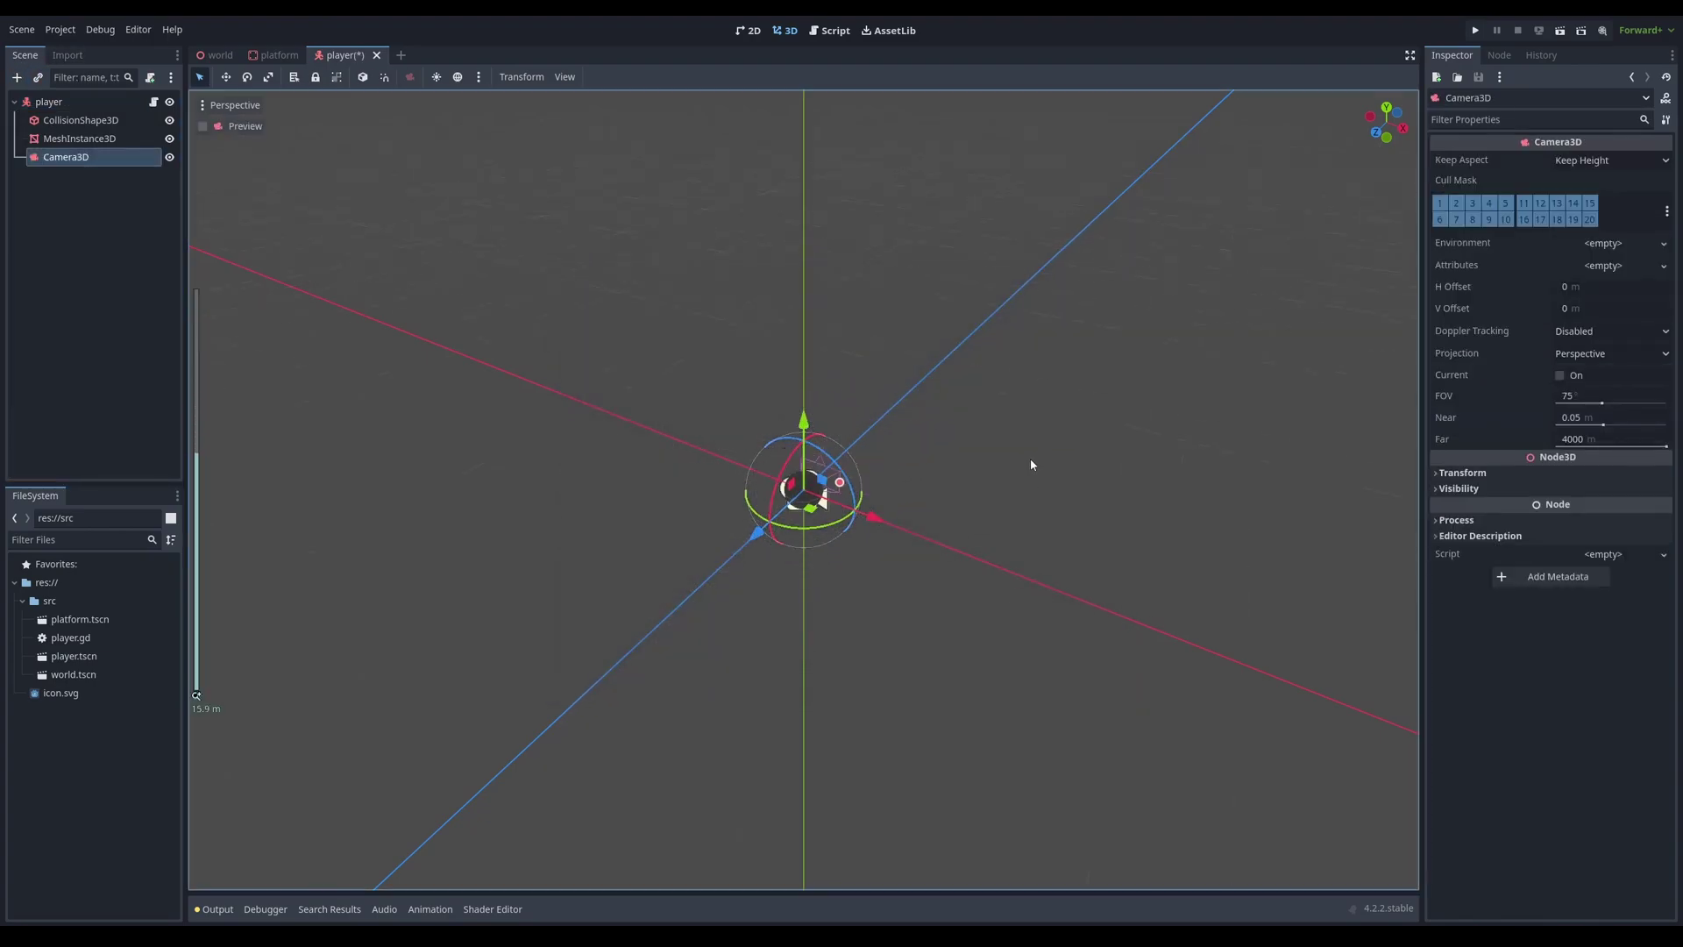
middle_click_drag(1030, 460, 789, 465)
left_click_drag(726, 484, 462, 493)
left_click_drag(519, 373, 528, 296)
key("f")
middle_click_drag(1094, 488, 923, 531)
key("ctrl+2")
key("ctrl+1")
key("ctrl+2")
middle_click_drag(639, 372, 729, 350)
key("ctrl+1")
Split the 3D view into two viewports and turn on the camera preview in the second one
left_click(565, 76)
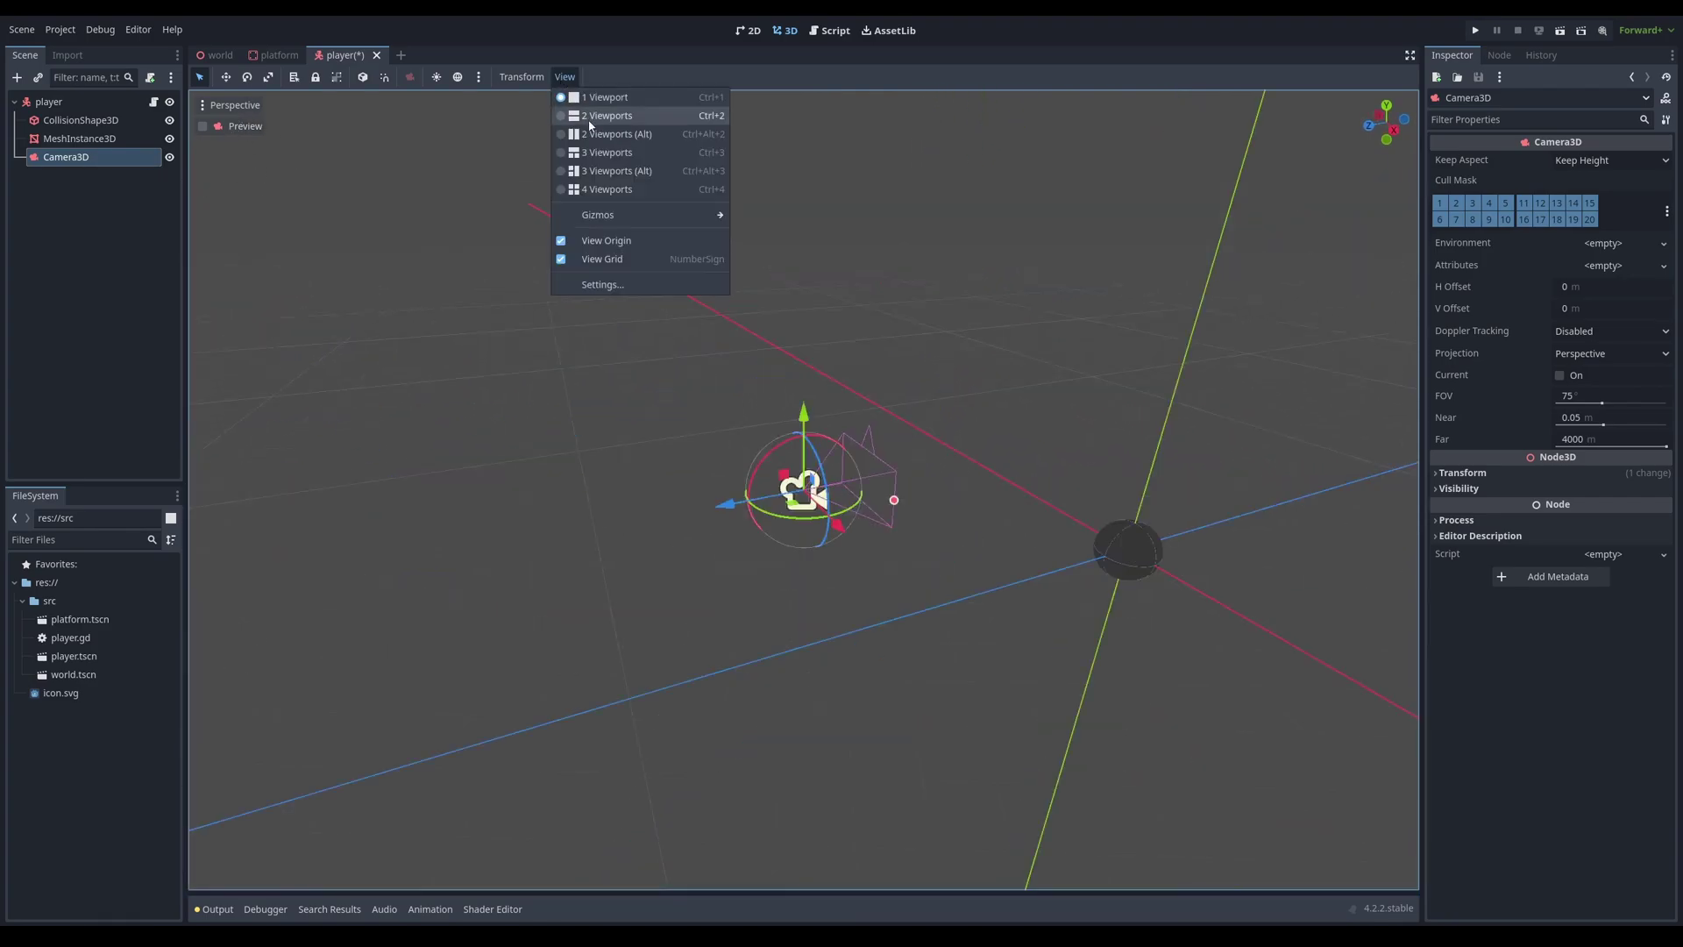
left_click(590, 118)
left_click(241, 529)
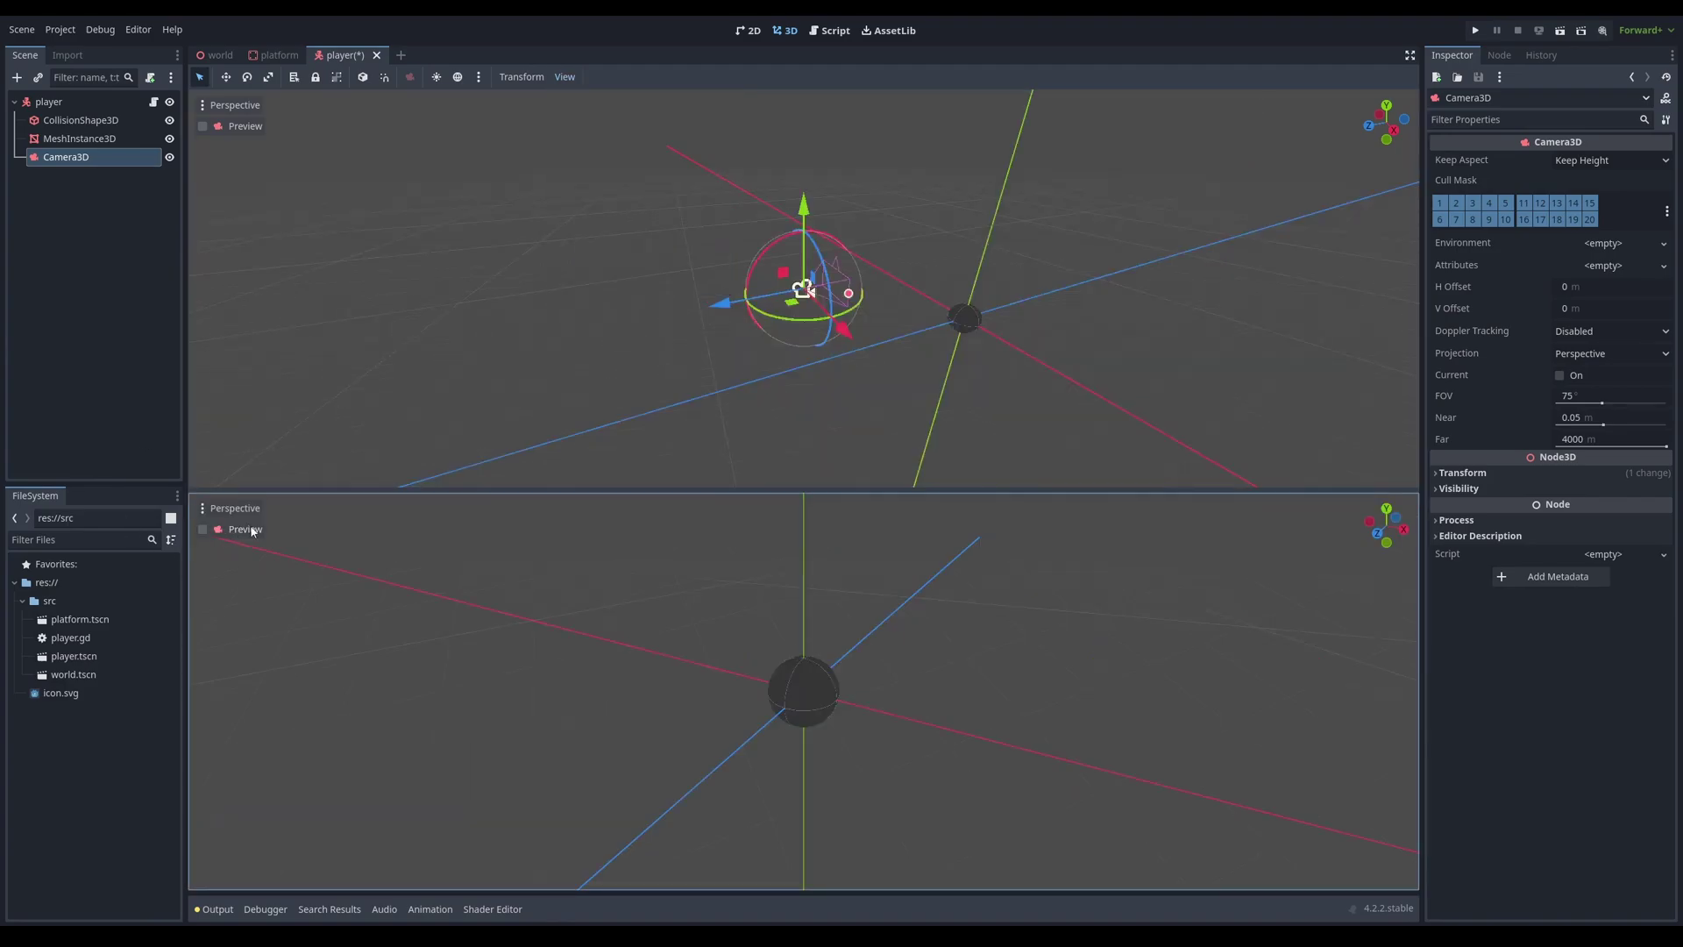
left_click(241, 528)
Tilt the Camera3D down toward the player, save the player scene, and switch to the world scene
left_click_drag(813, 237, 871, 211)
key("ctrl+s")
left_click(277, 143)
left_click(215, 55)
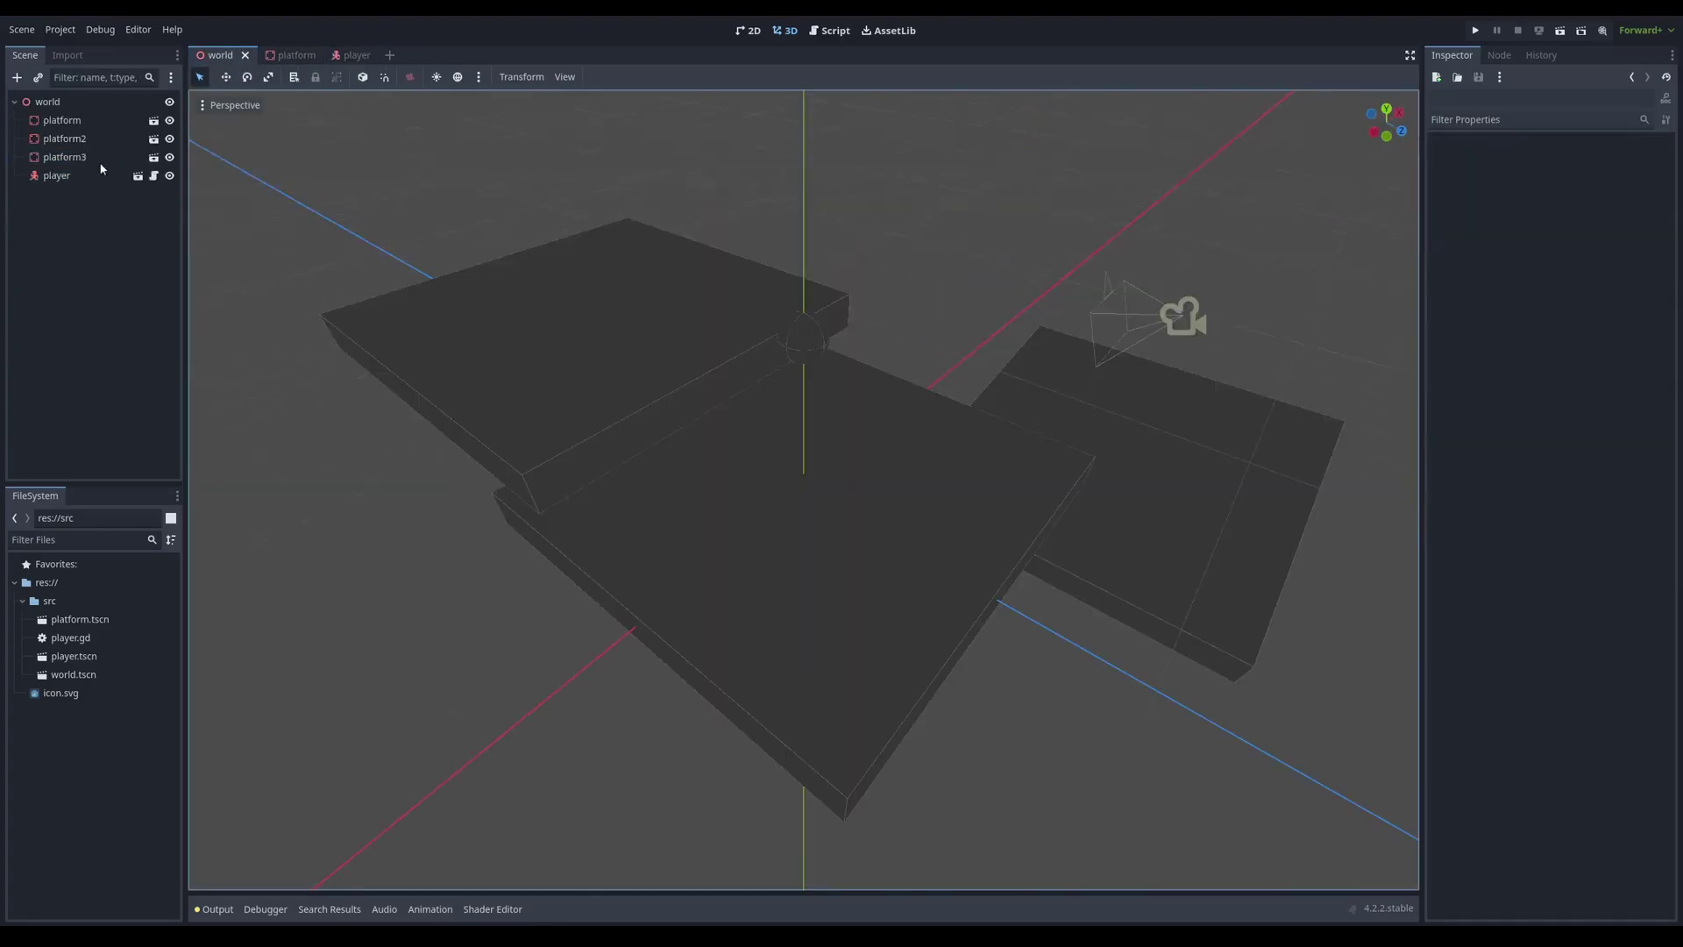
Run the project with the current world scene selected as the main scene
scroll(569, 287, "down", 3)
scroll(539, 276, "up", 4)
key("F5")
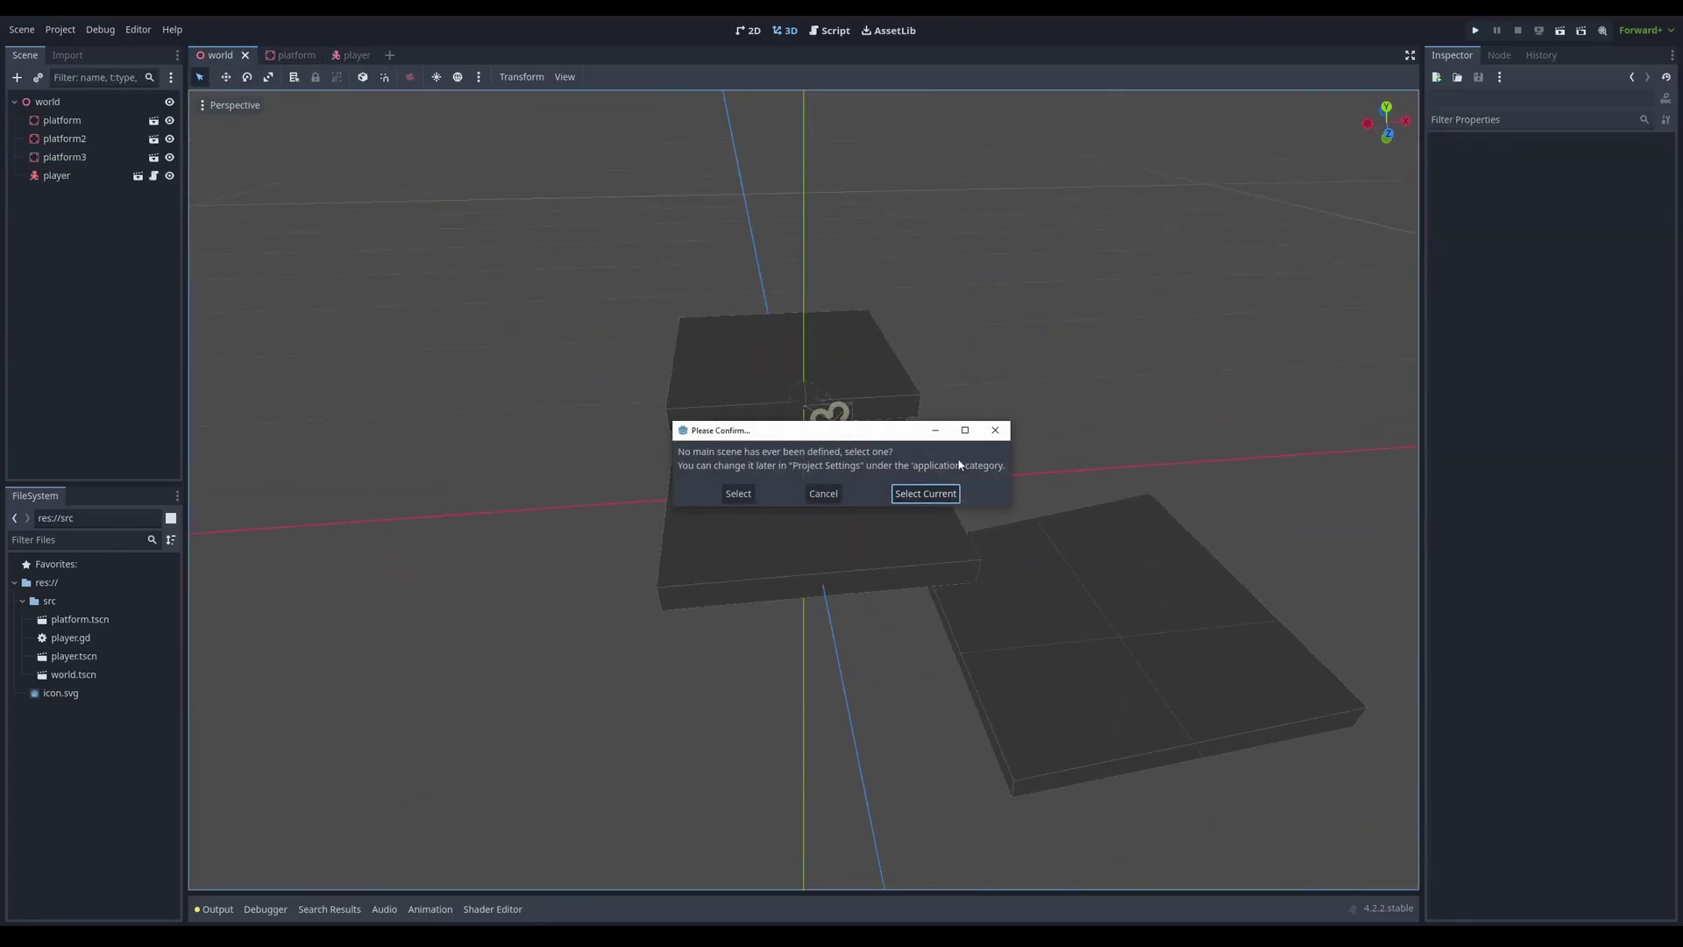
left_click(924, 493)
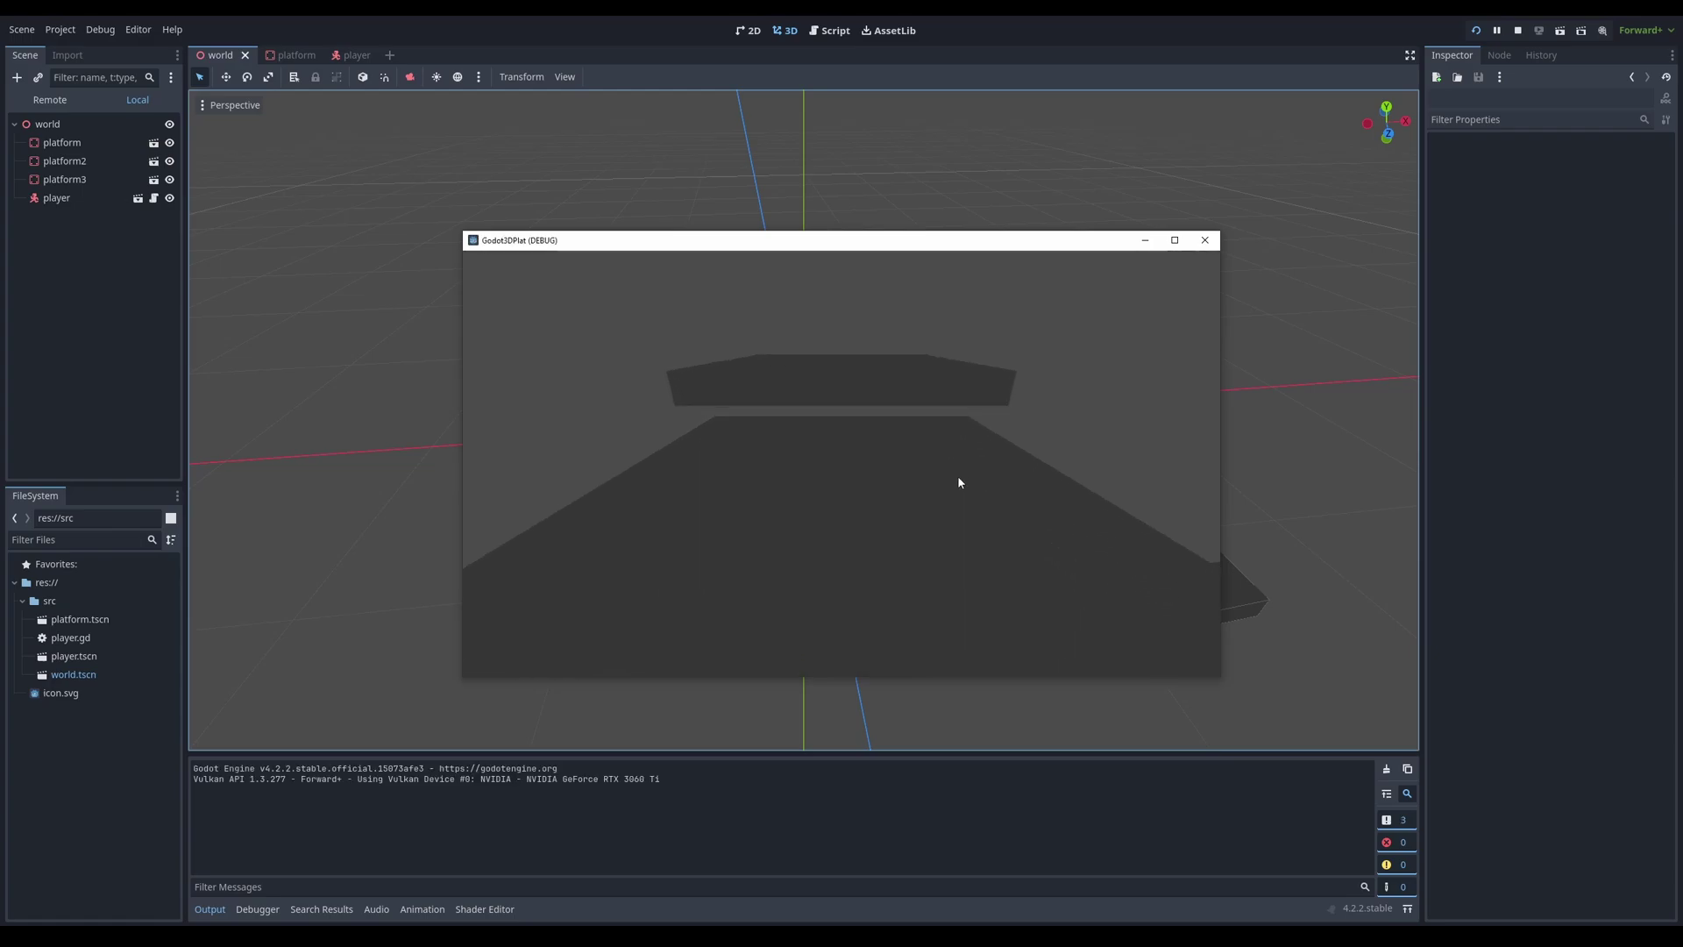
Test moving and jumping the player across the platforms in the running game and stop the run
key("d")
key("a")
key("w")
key("space")
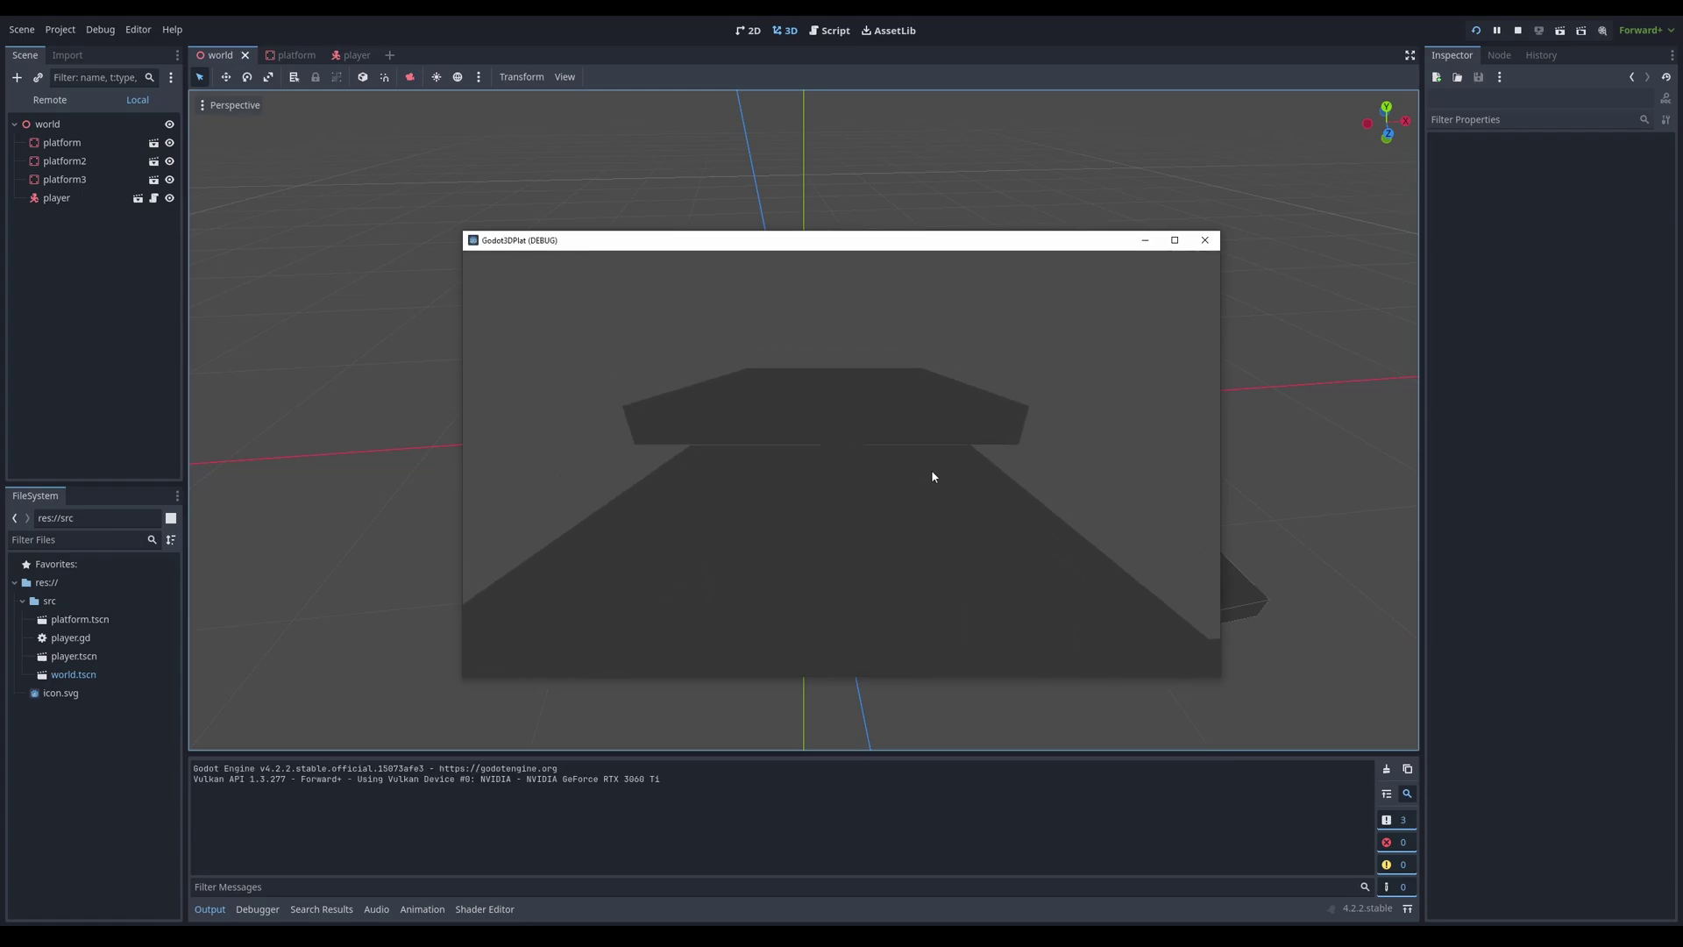
key("d")
key("d")
key("s")
key("a")
key("space")
key("d")
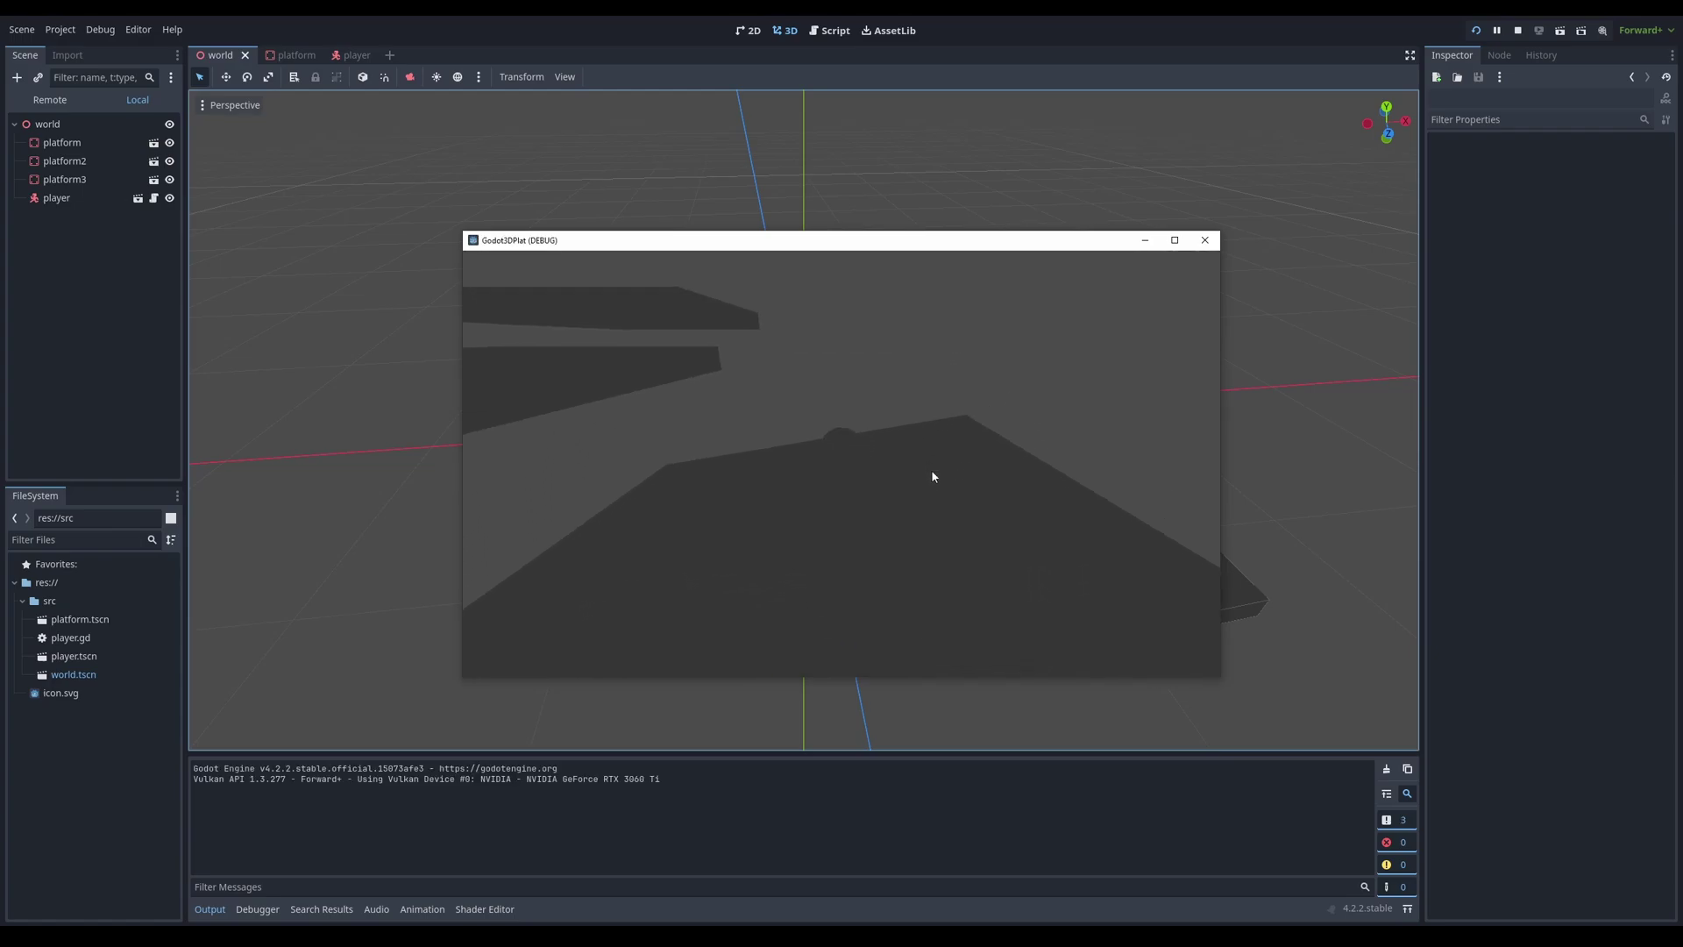
key("space")
key("s")
key("a")
key("F8")
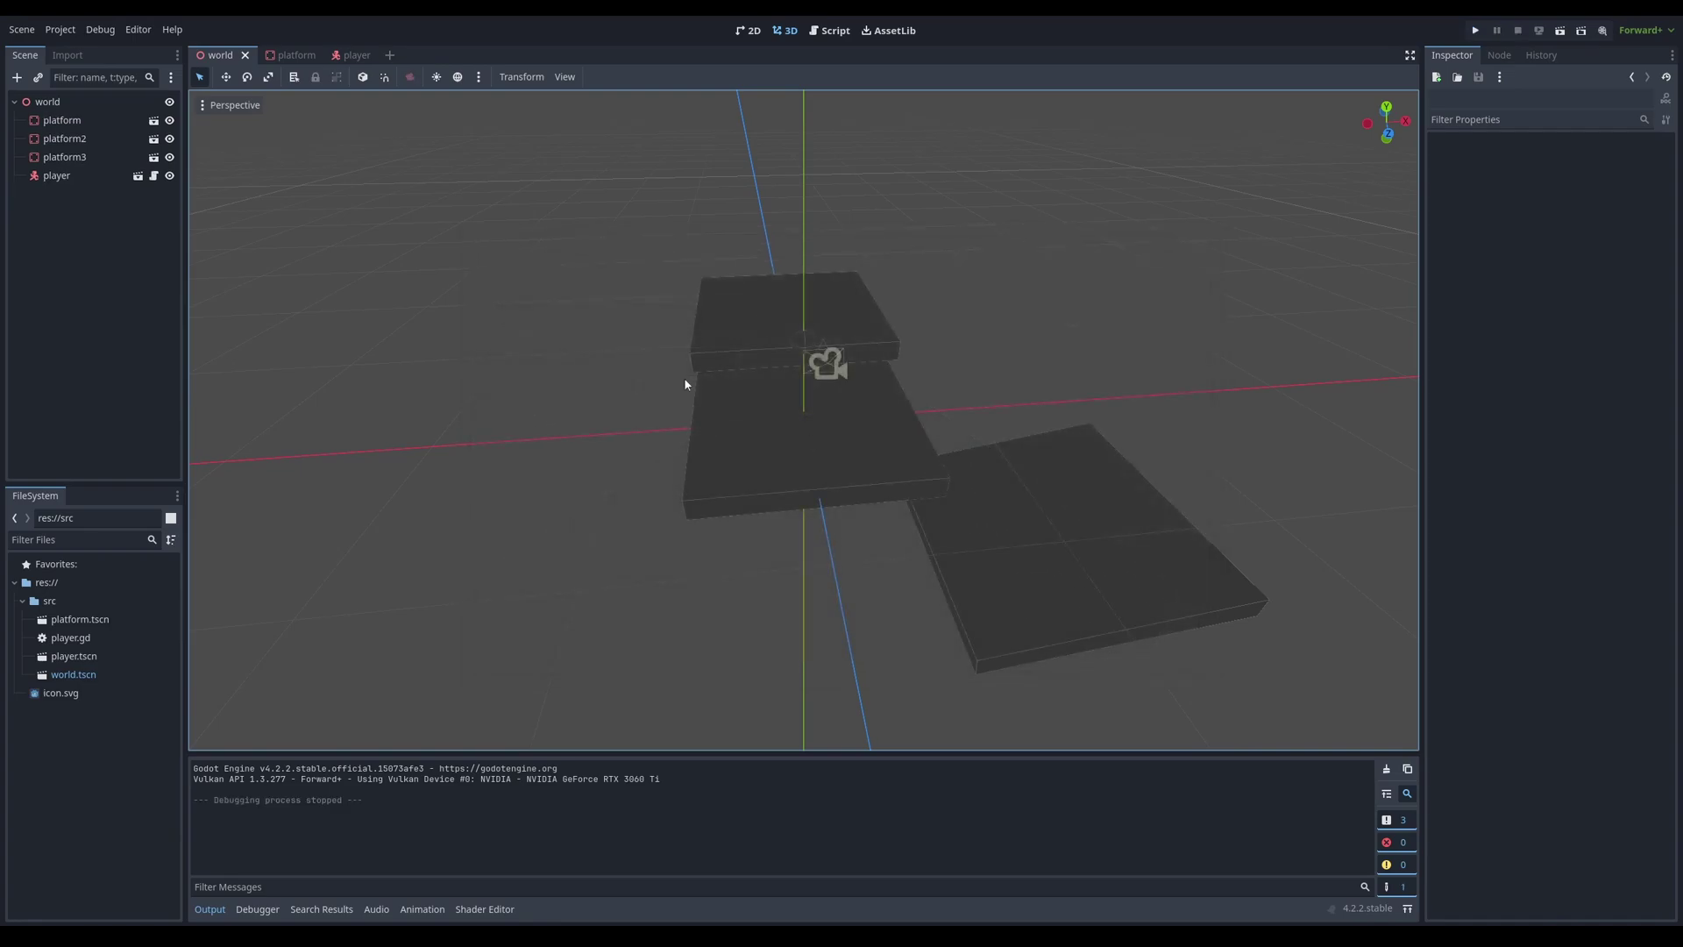
Add a DirectionalLight3D node as a child of the world root
left_click(112, 117)
left_click(120, 103)
key("ctrl+a")
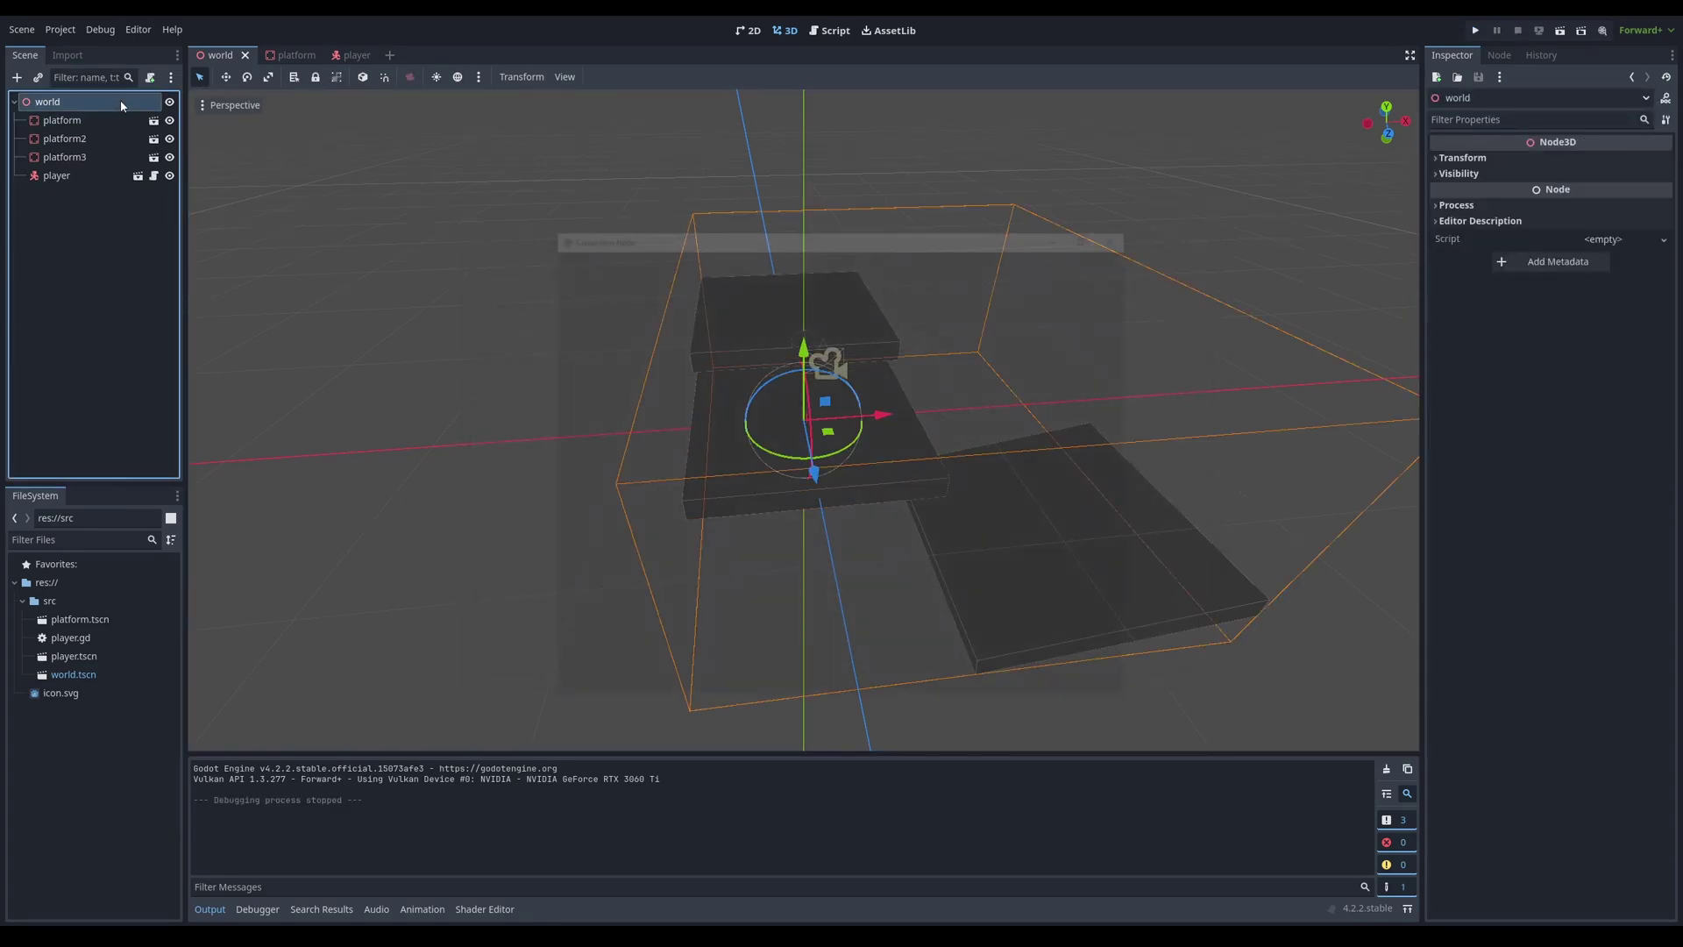
type("light")
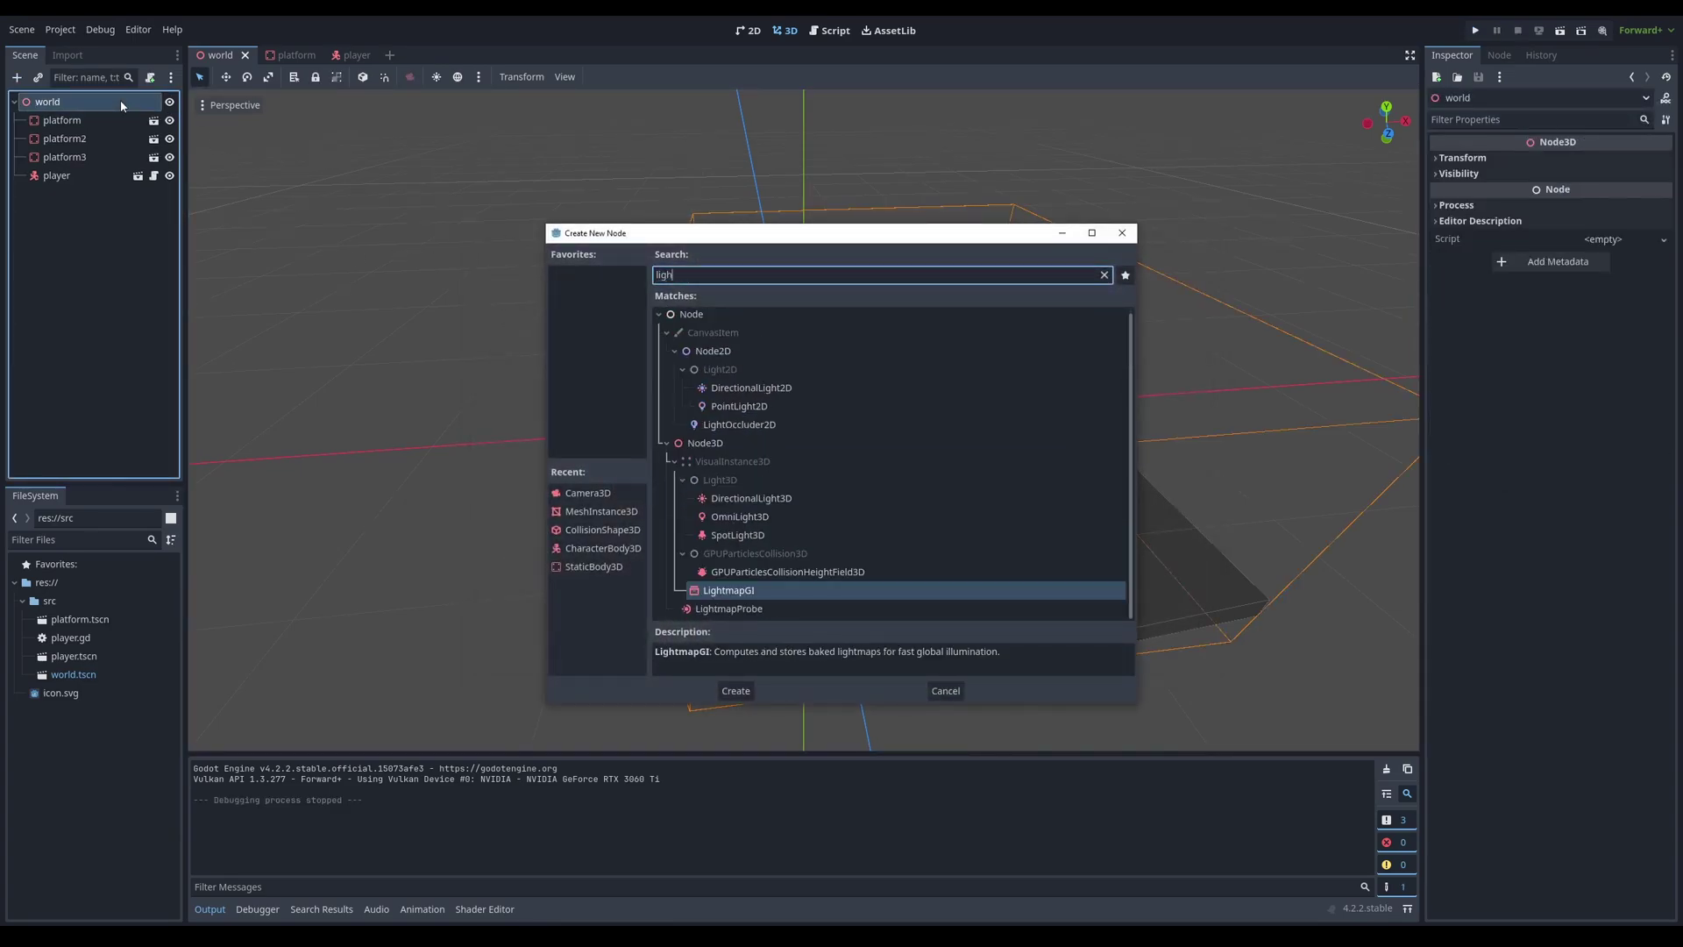
key("Up")
key("Up")
key("Up")
key("Up")
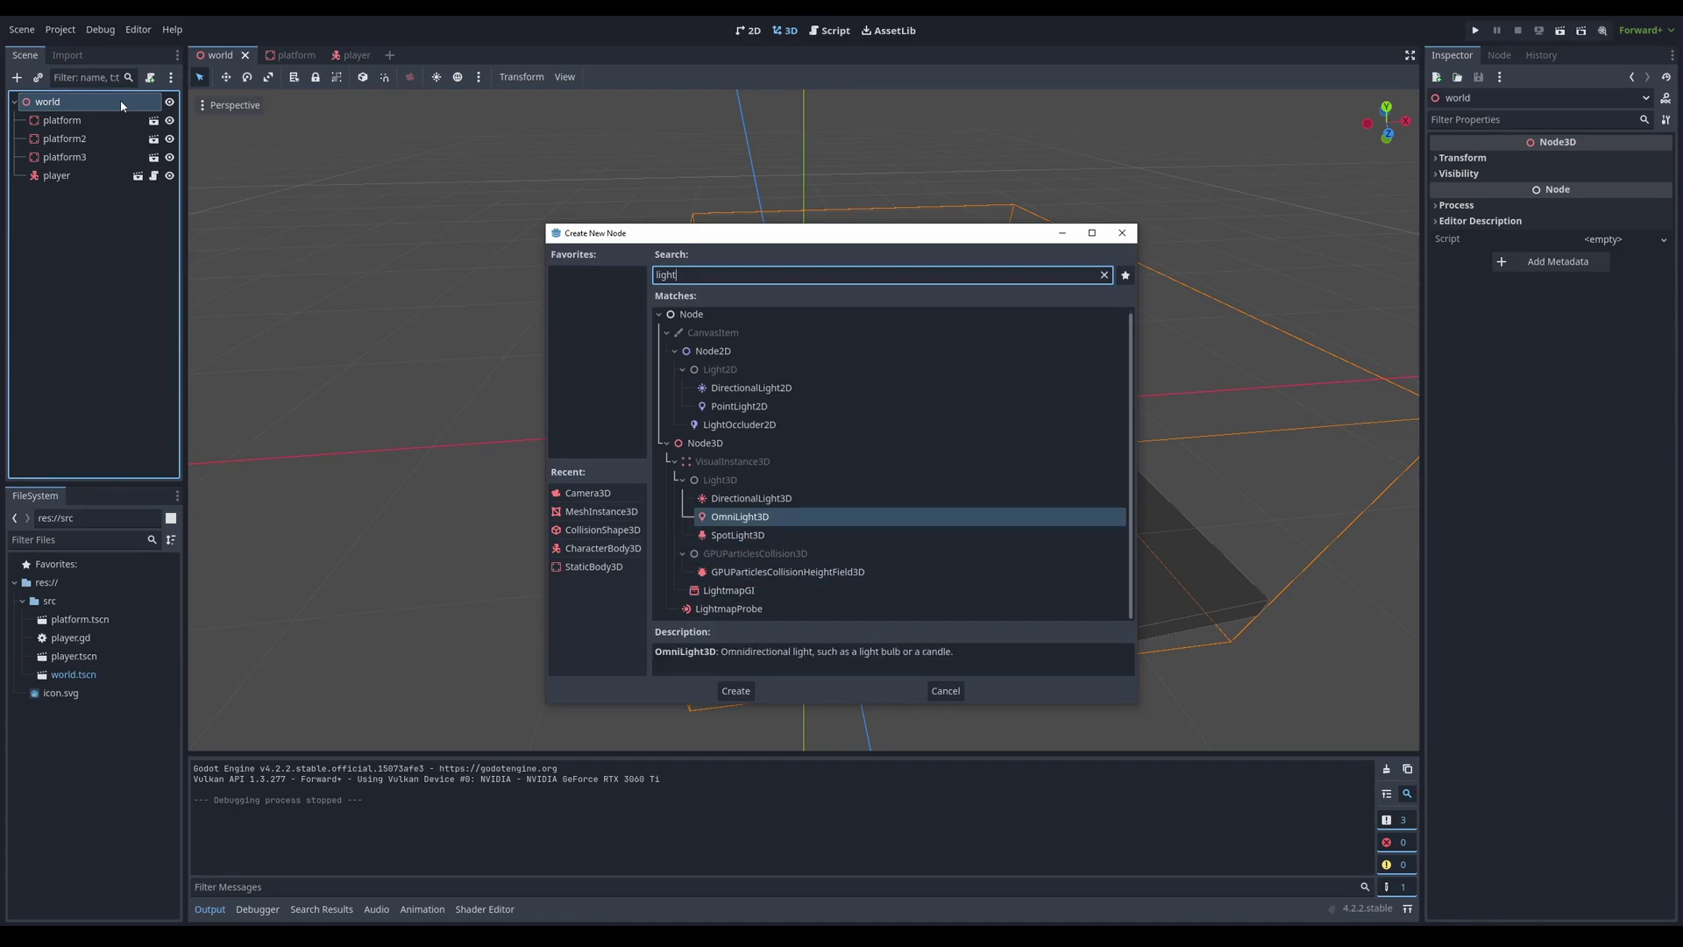
key("Down")
key("Up")
key("Return")
Raise the DirectionalLight3D along the Y axis above the player sphere
scroll(683, 308, "up", 8)
middle_click_drag(815, 298, 1113, 272)
left_click_drag(812, 329, 811, 104)
key("f")
scroll(828, 273, "up", 2)
middle_click_drag(828, 274, 828, 246)
left_click(809, 324)
key("f")
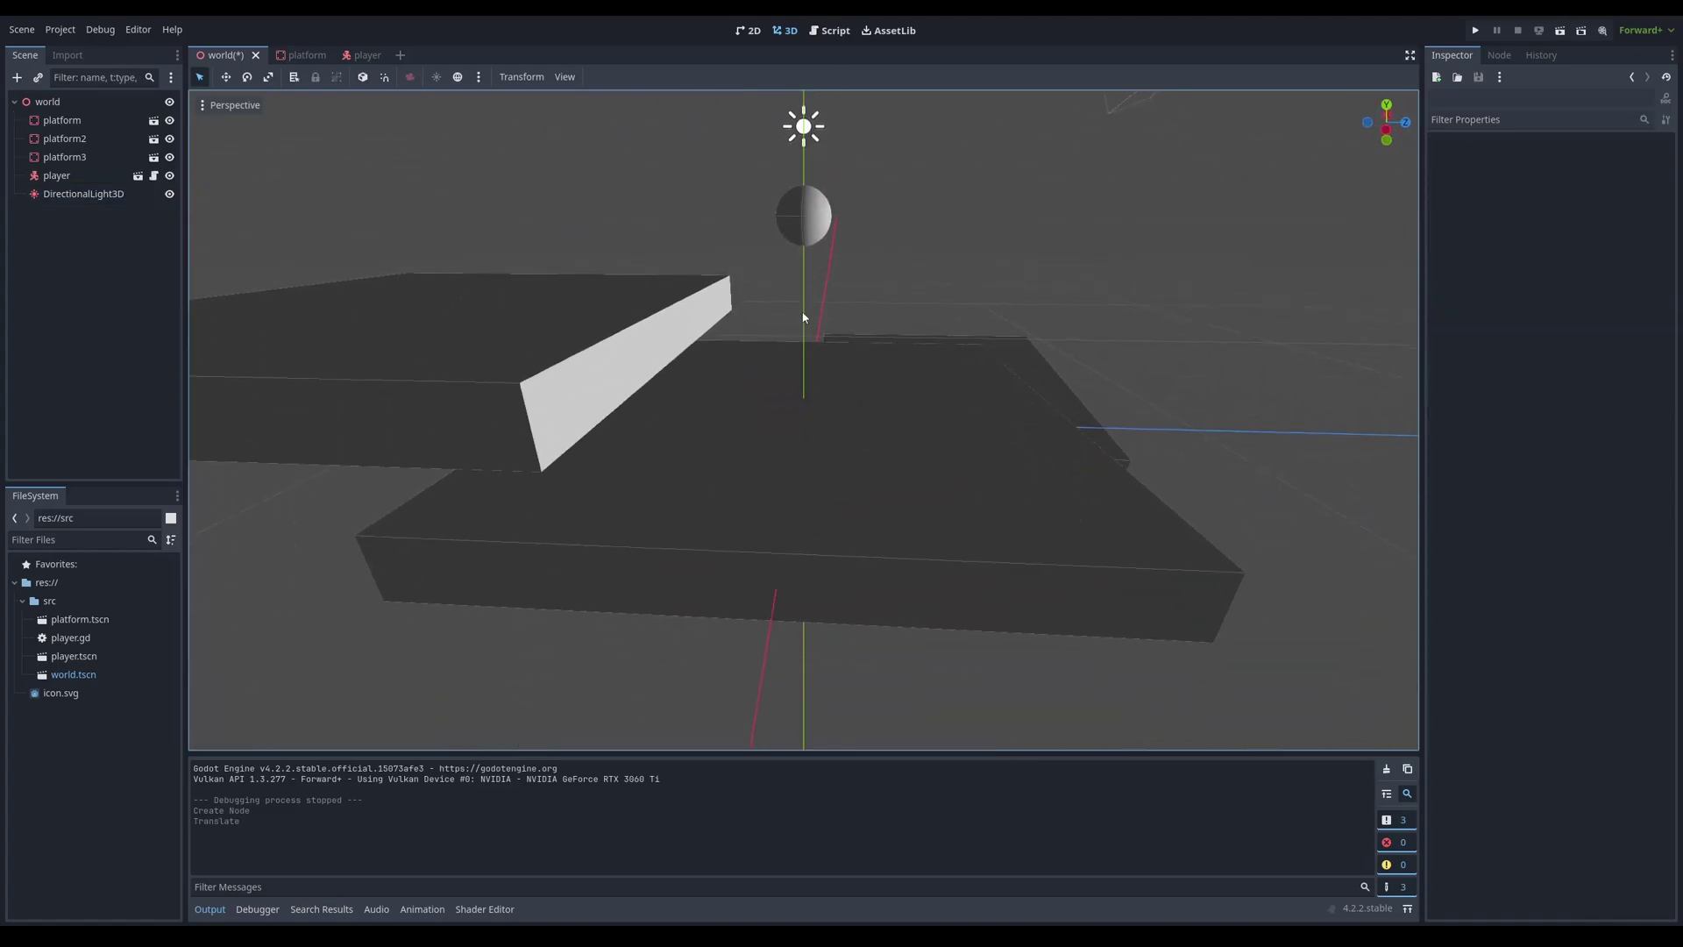
Move the DirectionalLight3D higher above the platforms and rotate it to shine down on them
scroll(806, 279, "down", 14)
left_click(805, 326)
left_click_drag(804, 242, 743, 86)
key("f")
scroll(804, 420, "up", 12)
left_click_drag(856, 395, 760, 333)
Enable shadows on the DirectionalLight3D and deselect it
left_click(1457, 225)
left_click(1563, 242)
middle_click_drag(1251, 466, 1074, 466)
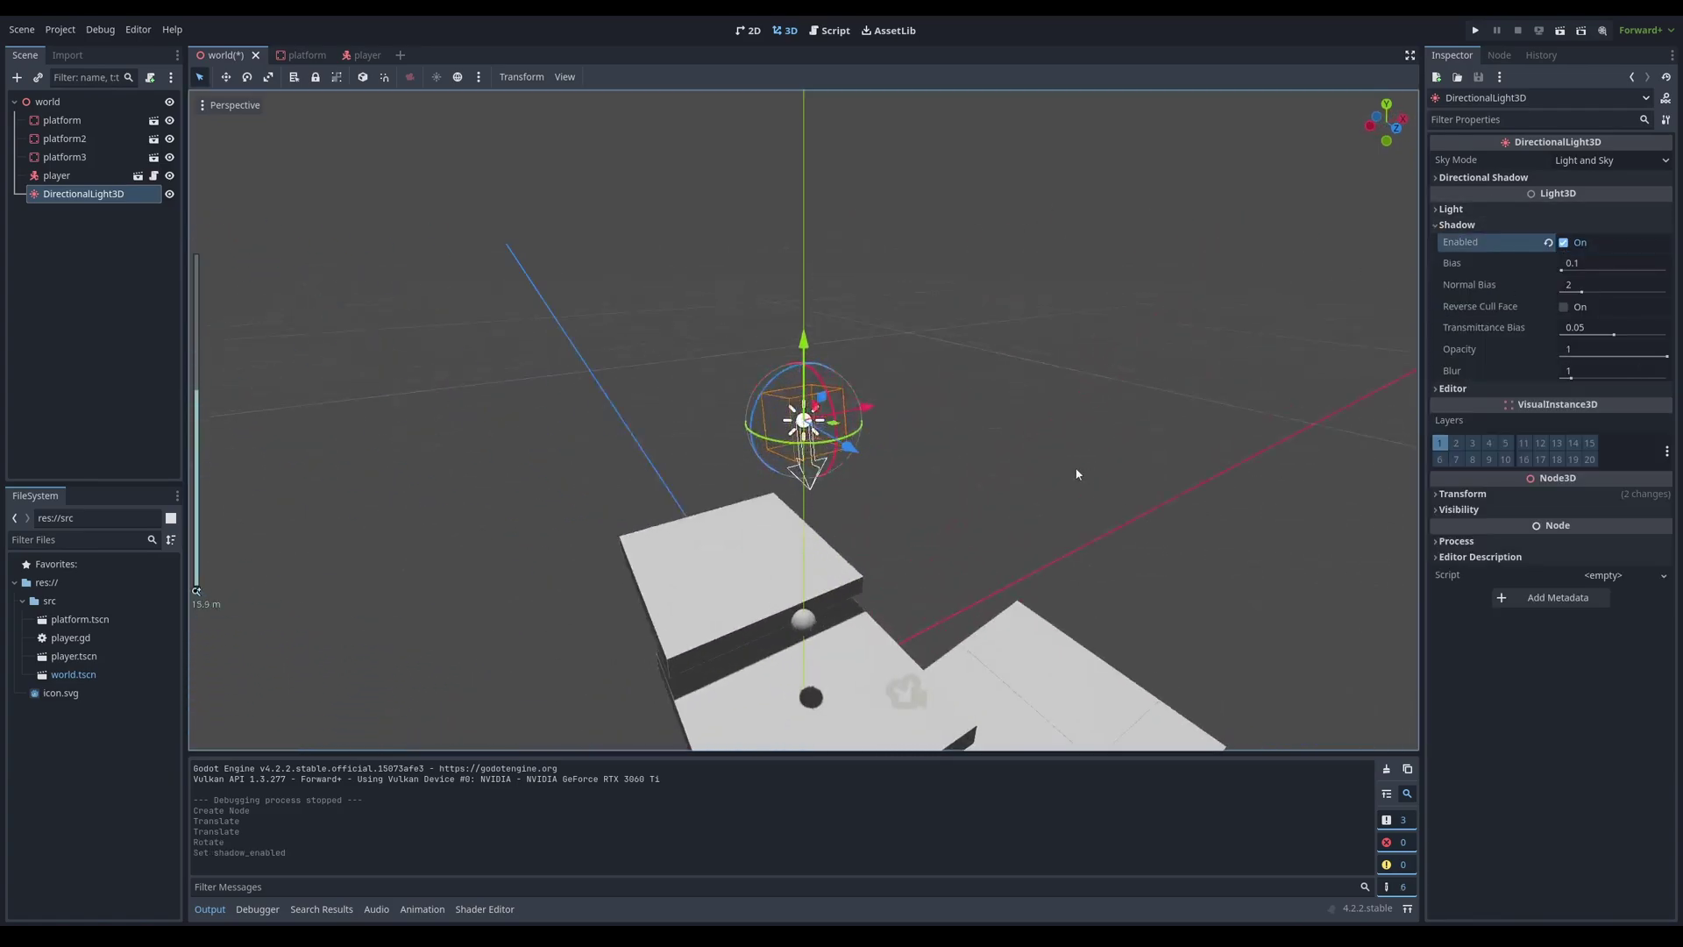
left_click(1074, 465)
Run the project again and test the lighting and shadows while moving and jumping the player
scroll(980, 550, "down", 5)
scroll(946, 561, "up", 9)
middle_click_drag(920, 570, 873, 406, "shift")
scroll(874, 407, "down", 3)
key("F5")
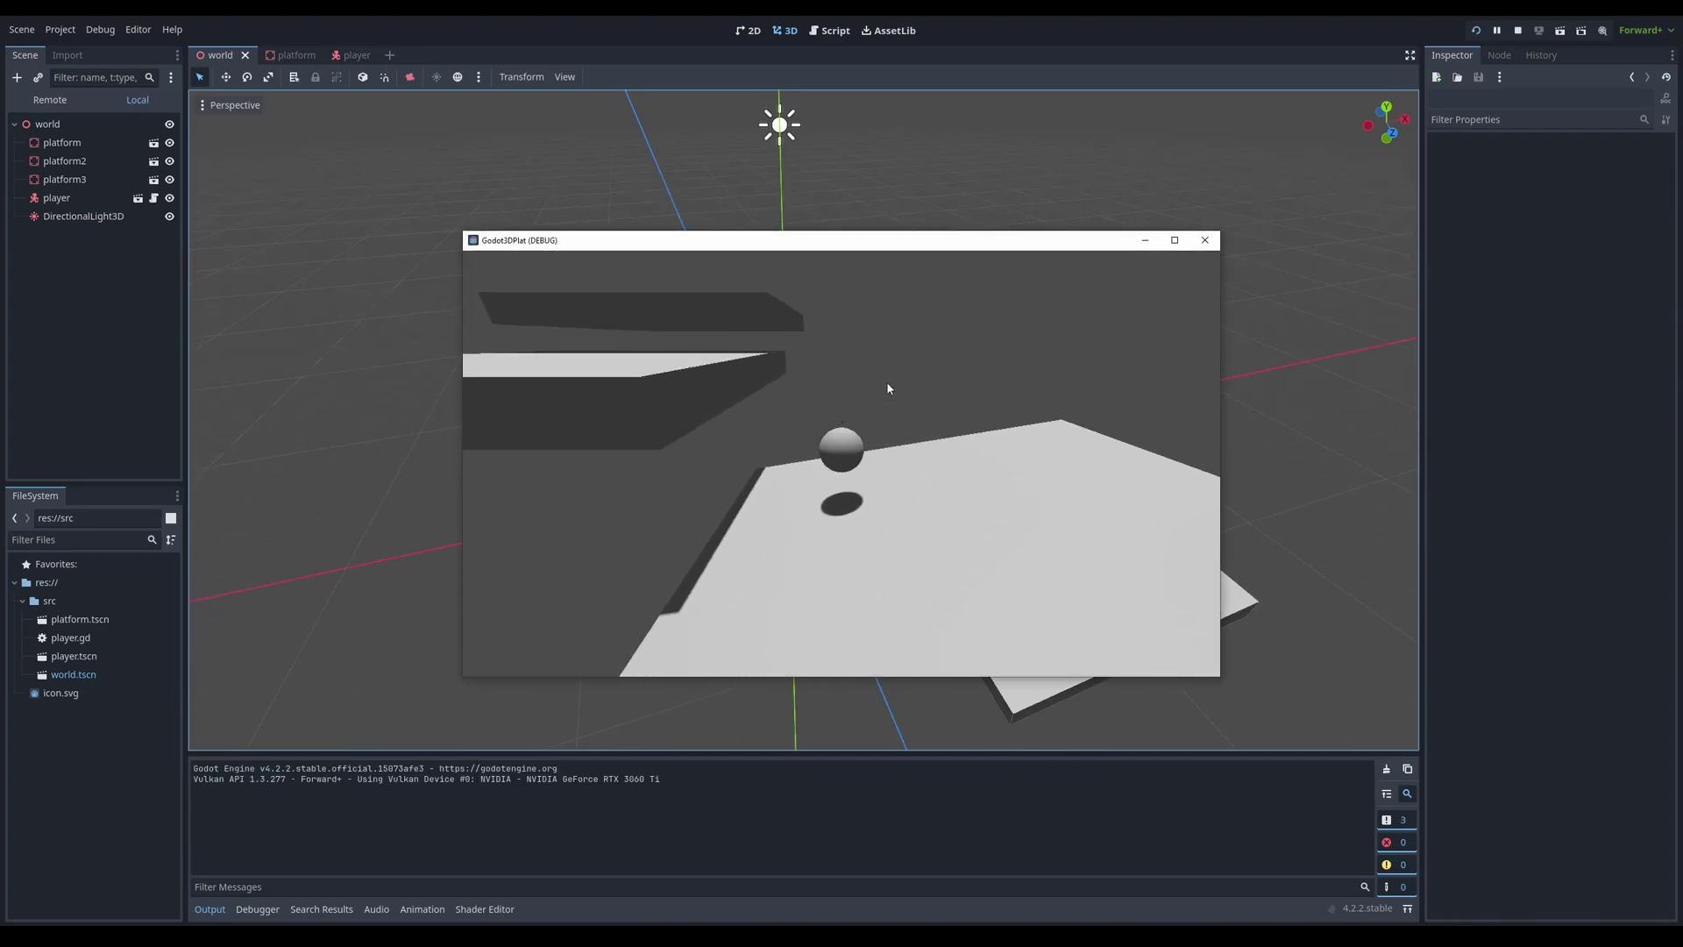
key("Up")
key("Left")
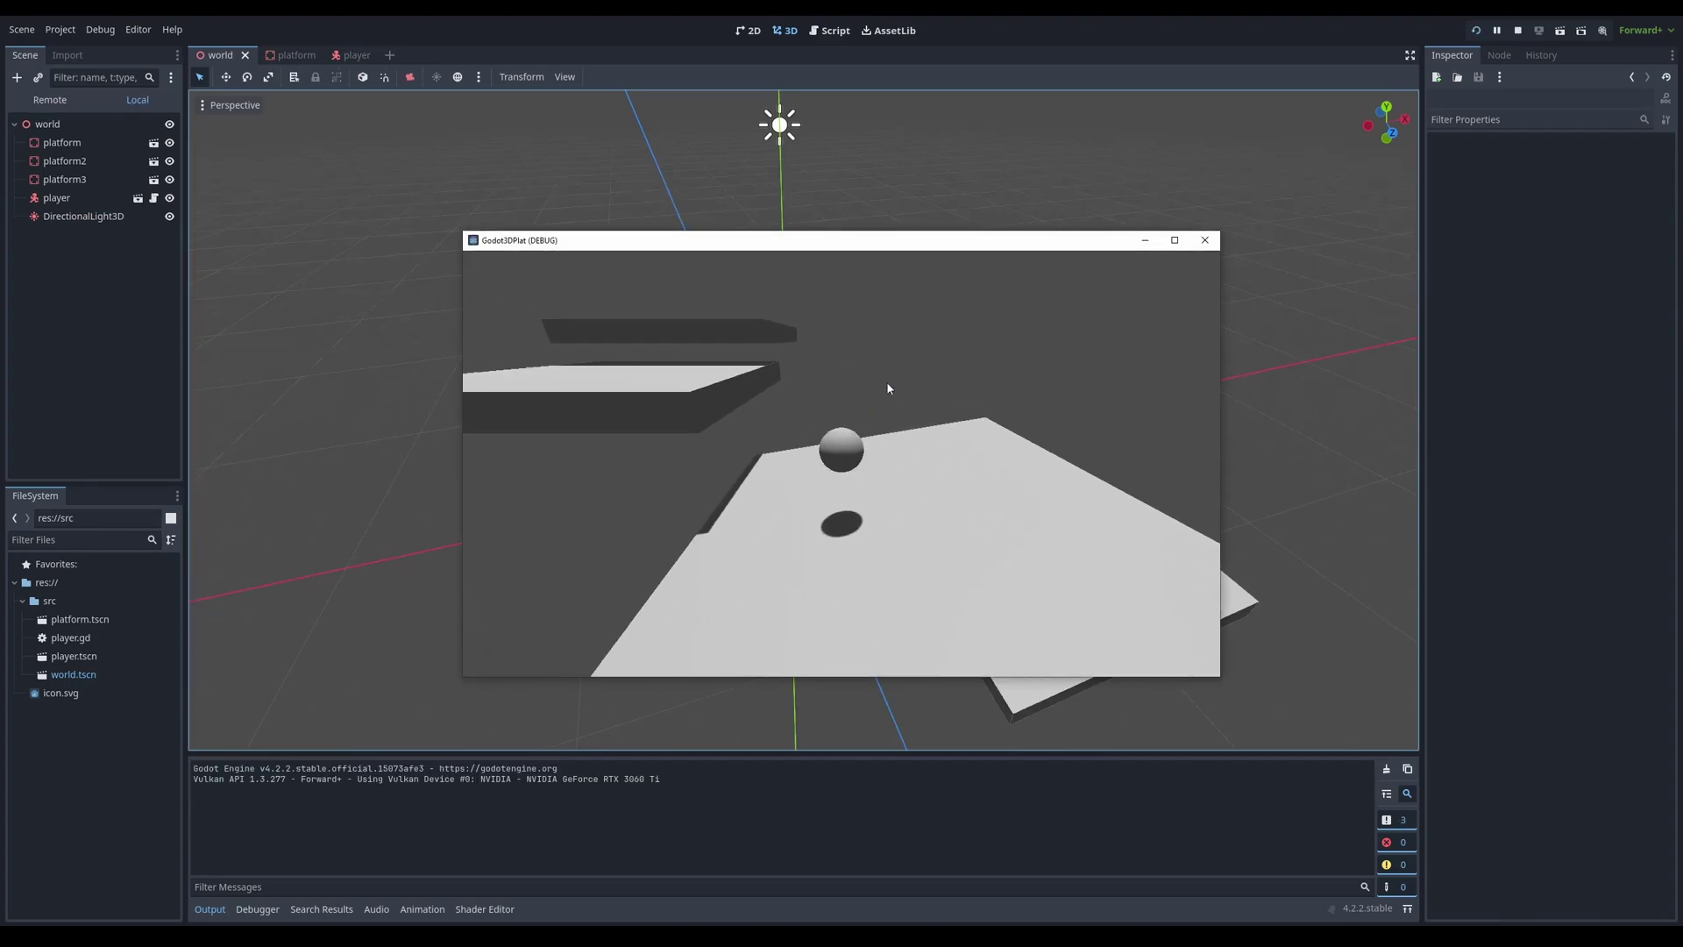
key("Right")
key("space")
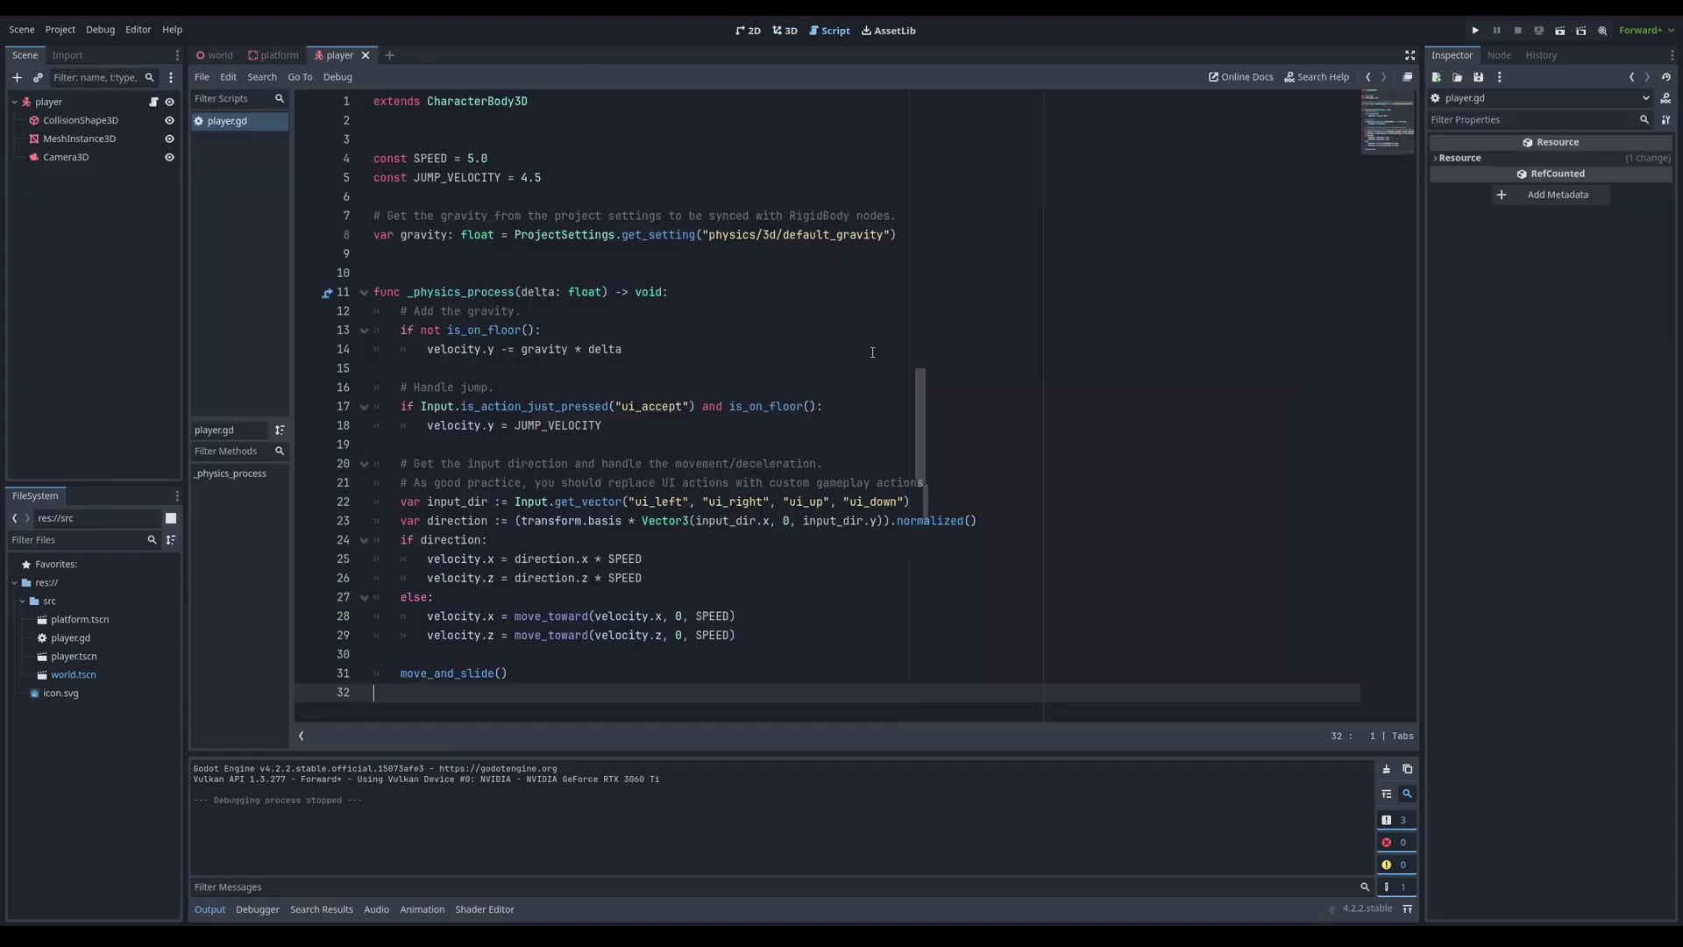
Review the player.gd script and highlight all its code below the extends CharacterBody3D line
left_click_drag(614, 160, 624, 425)
left_click(618, 661)
left_click(624, 425)
left_click_drag(469, 135, 470, 709)
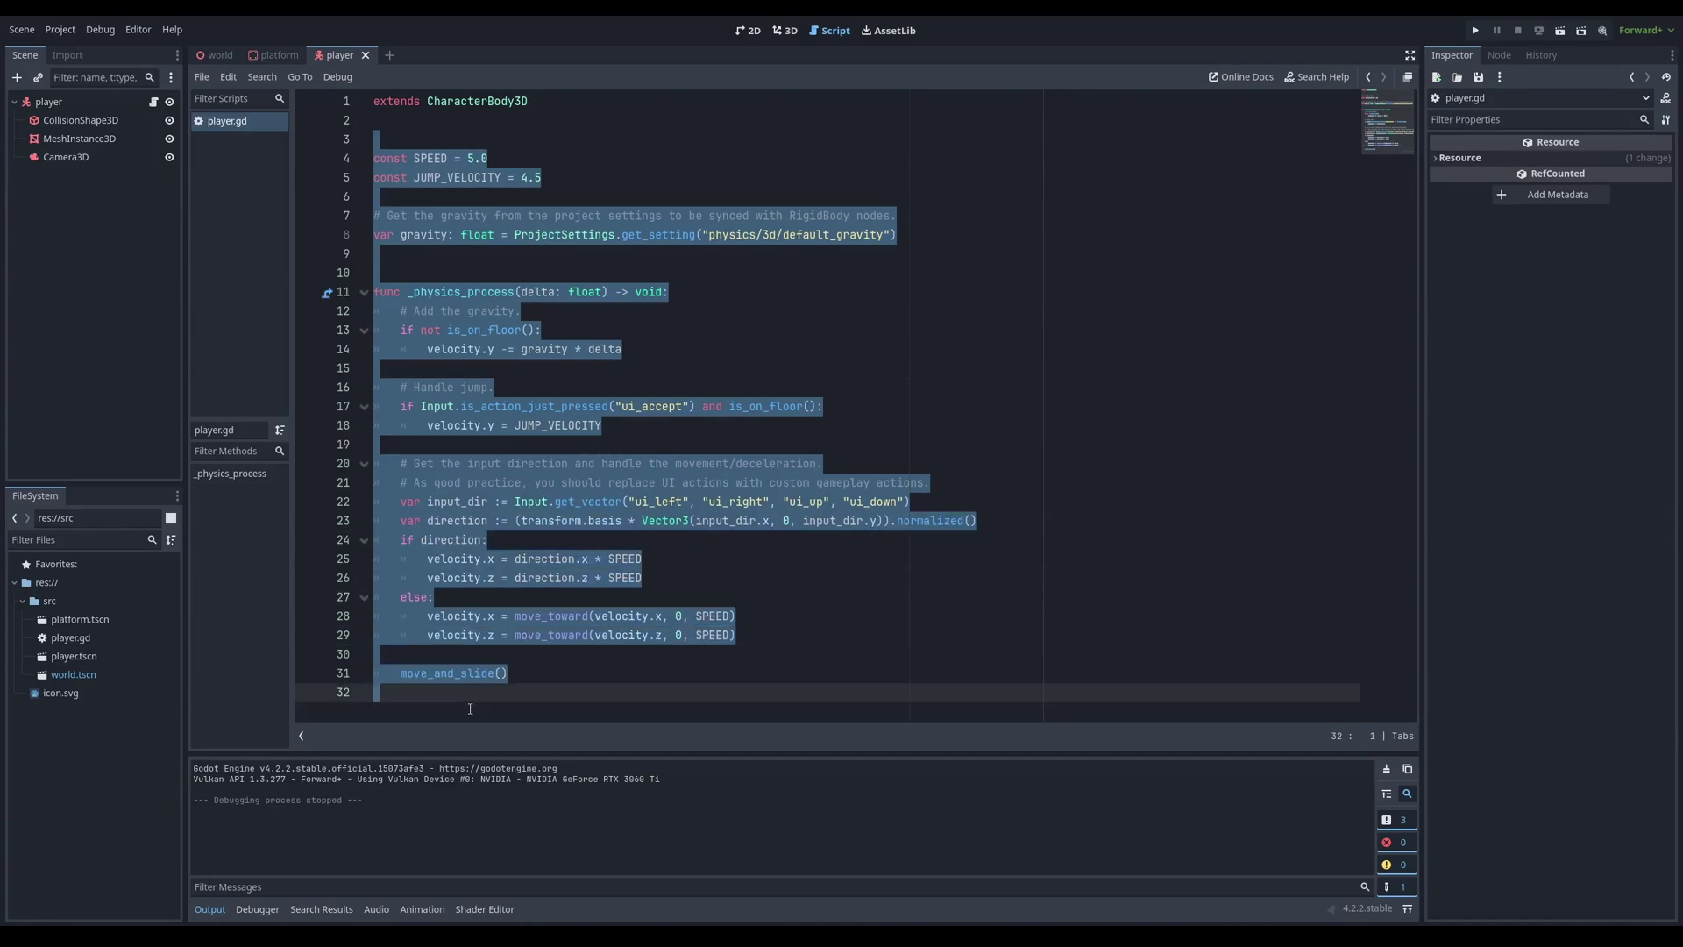